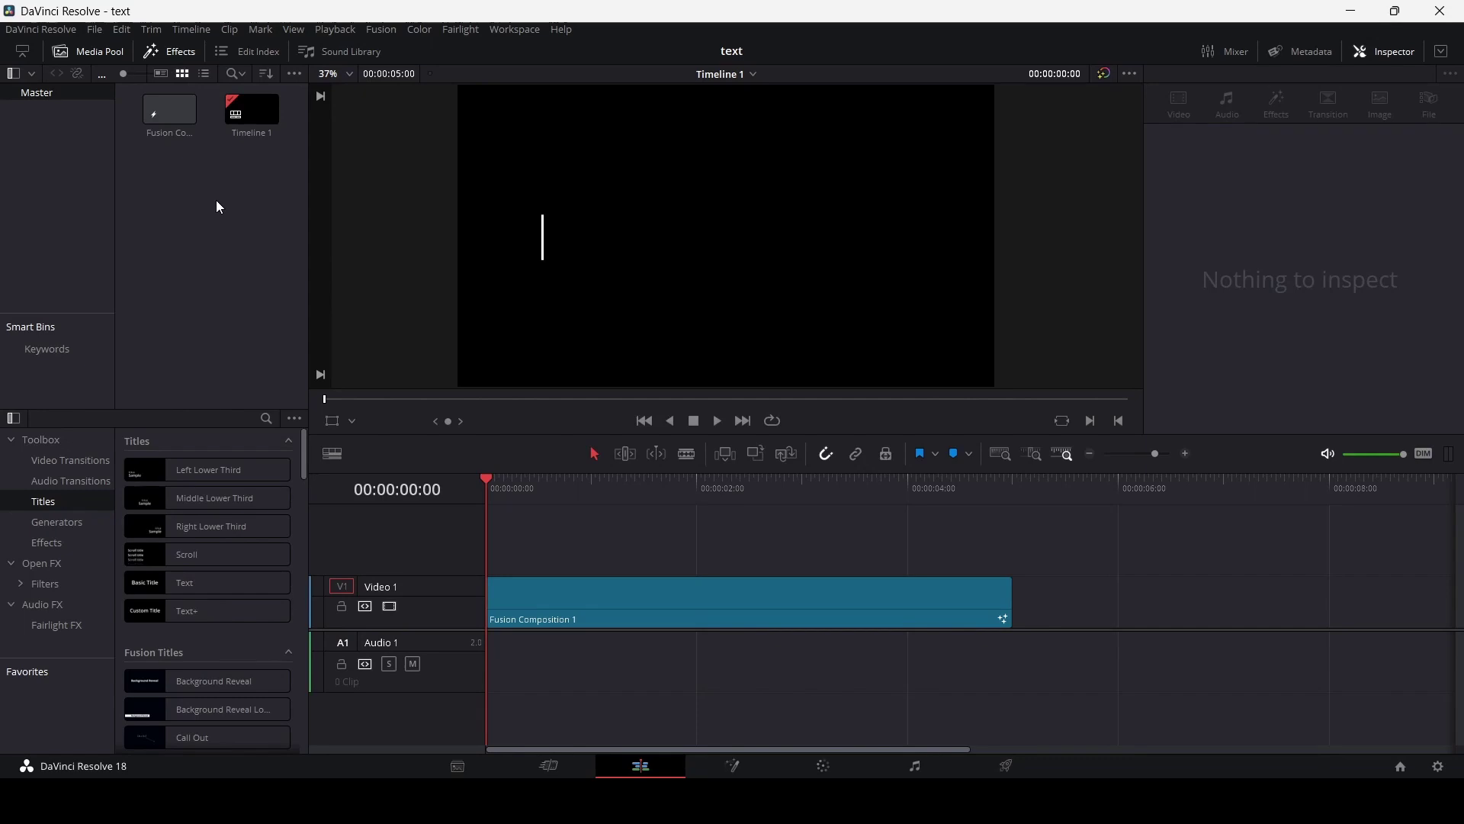
Create a new Fusion composition clip named Text_effect in the media pool and open it for node editing
left_click(278, 262)
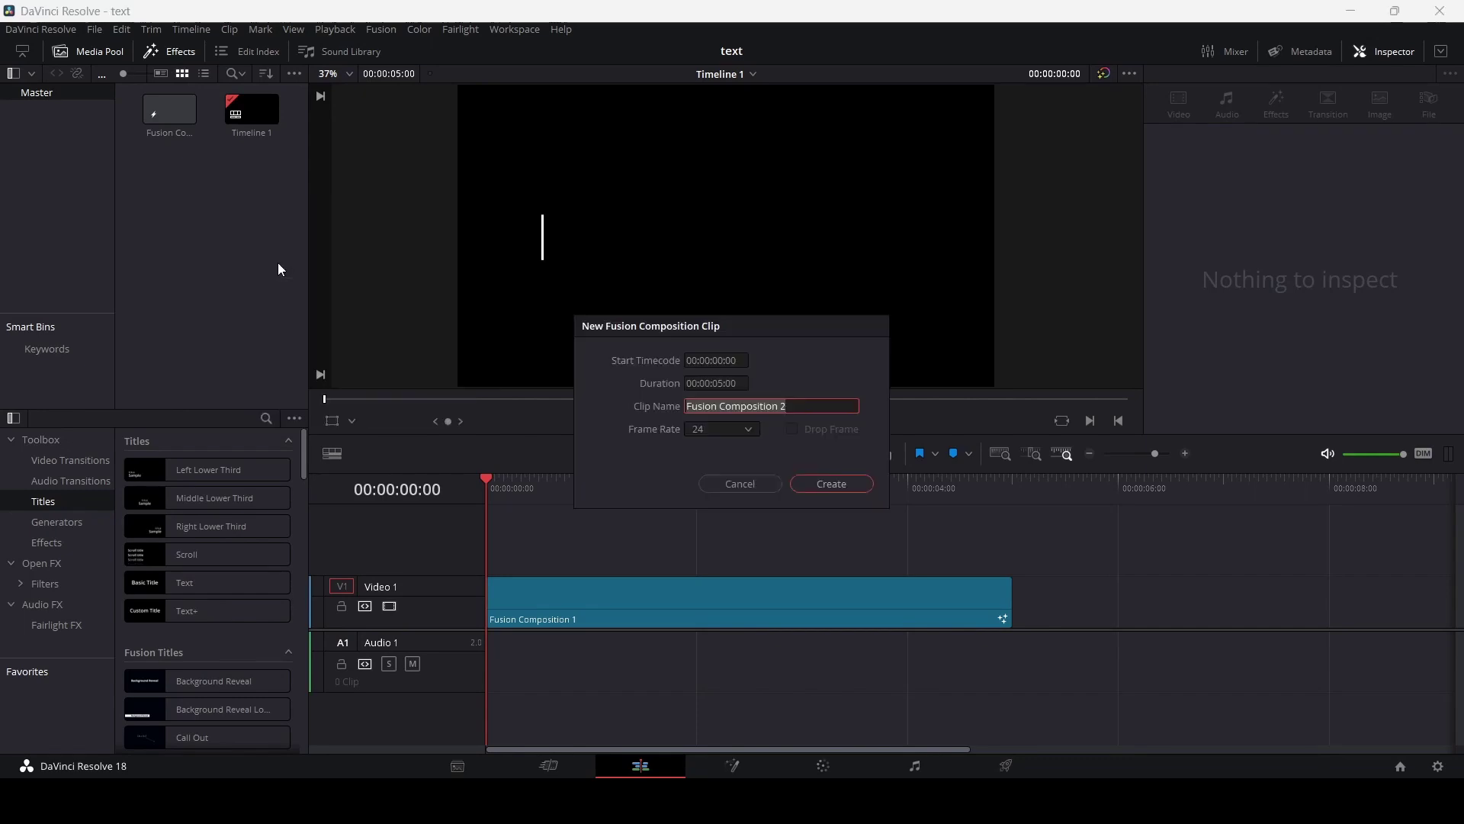
type("Text_effec")
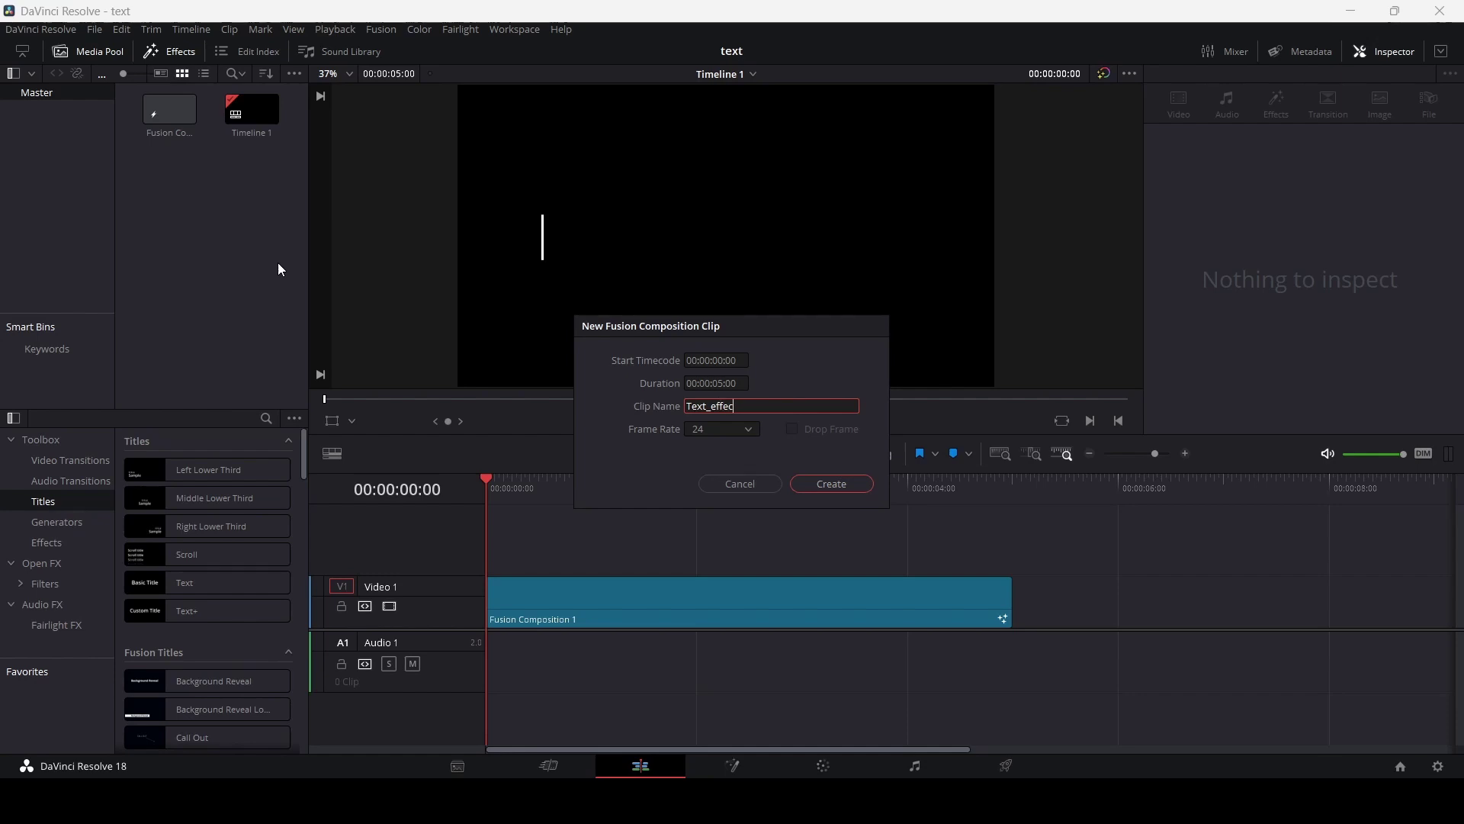
type("t")
key("Return")
double_click(247, 114)
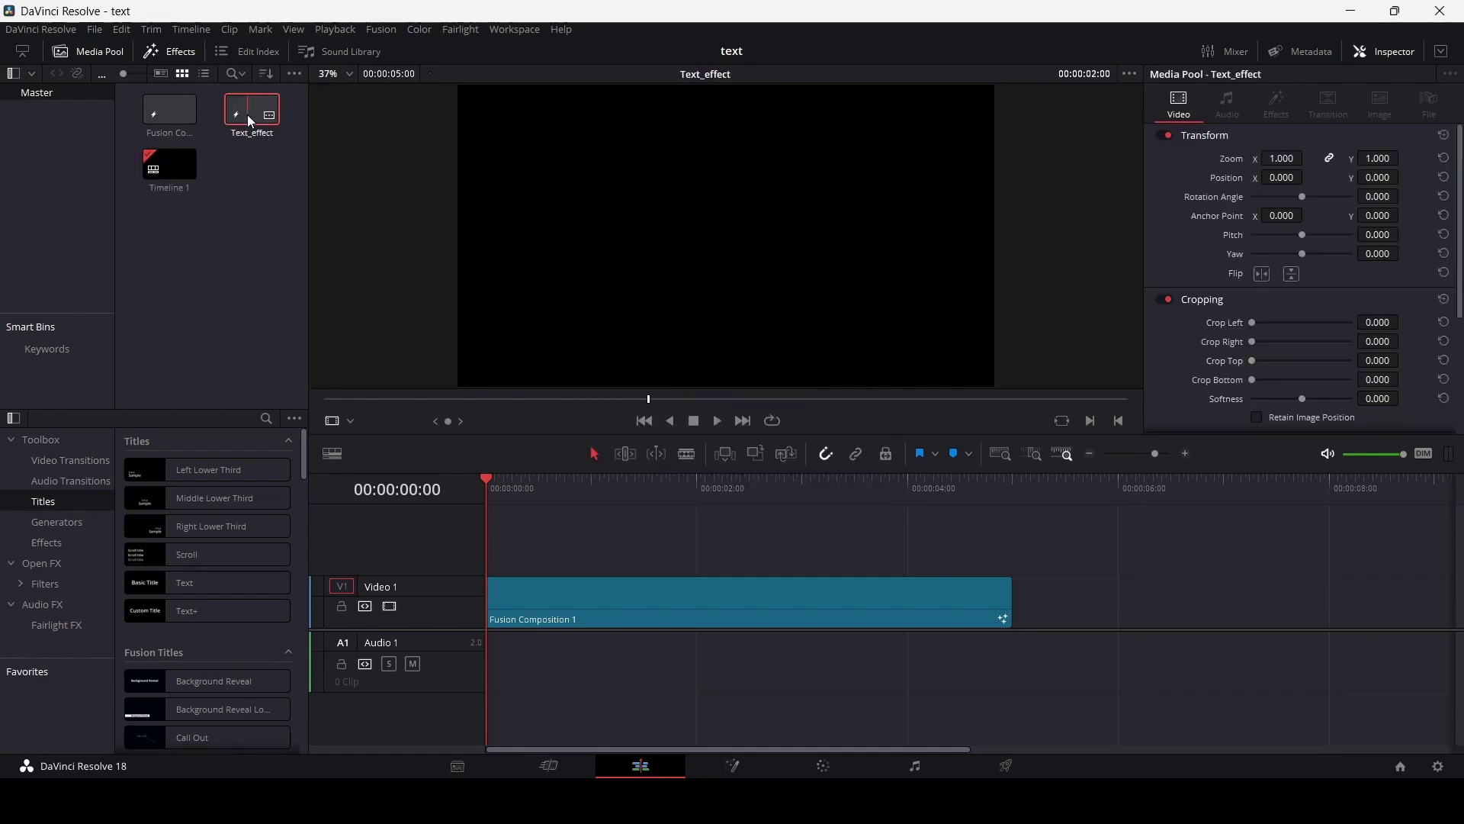
Move MediaOut1 farther along the node graph and feed a new Background node through a Merge node into it
left_click_drag(531, 601, 1028, 654)
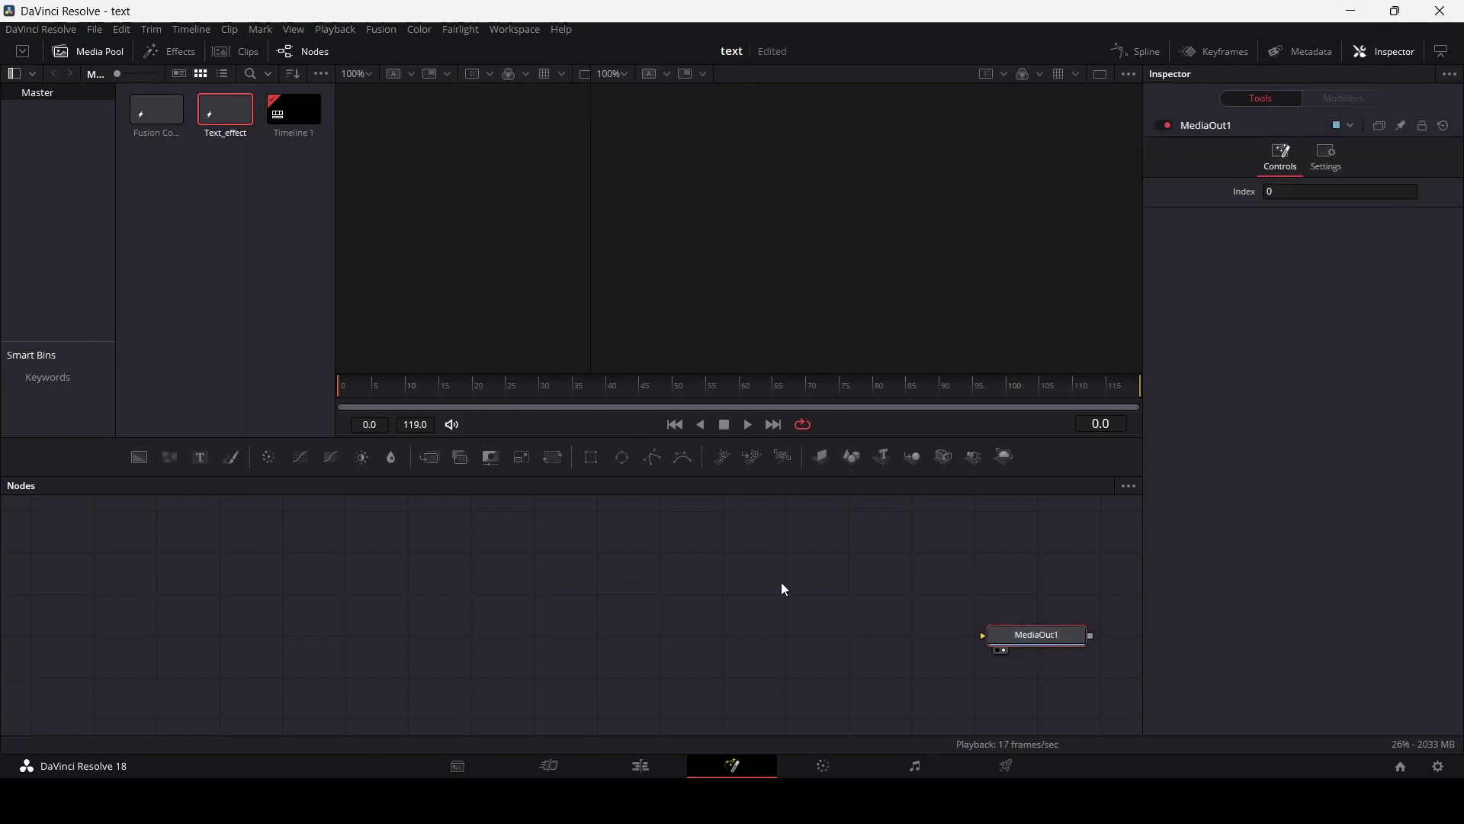
left_click_drag(139, 457, 162, 538)
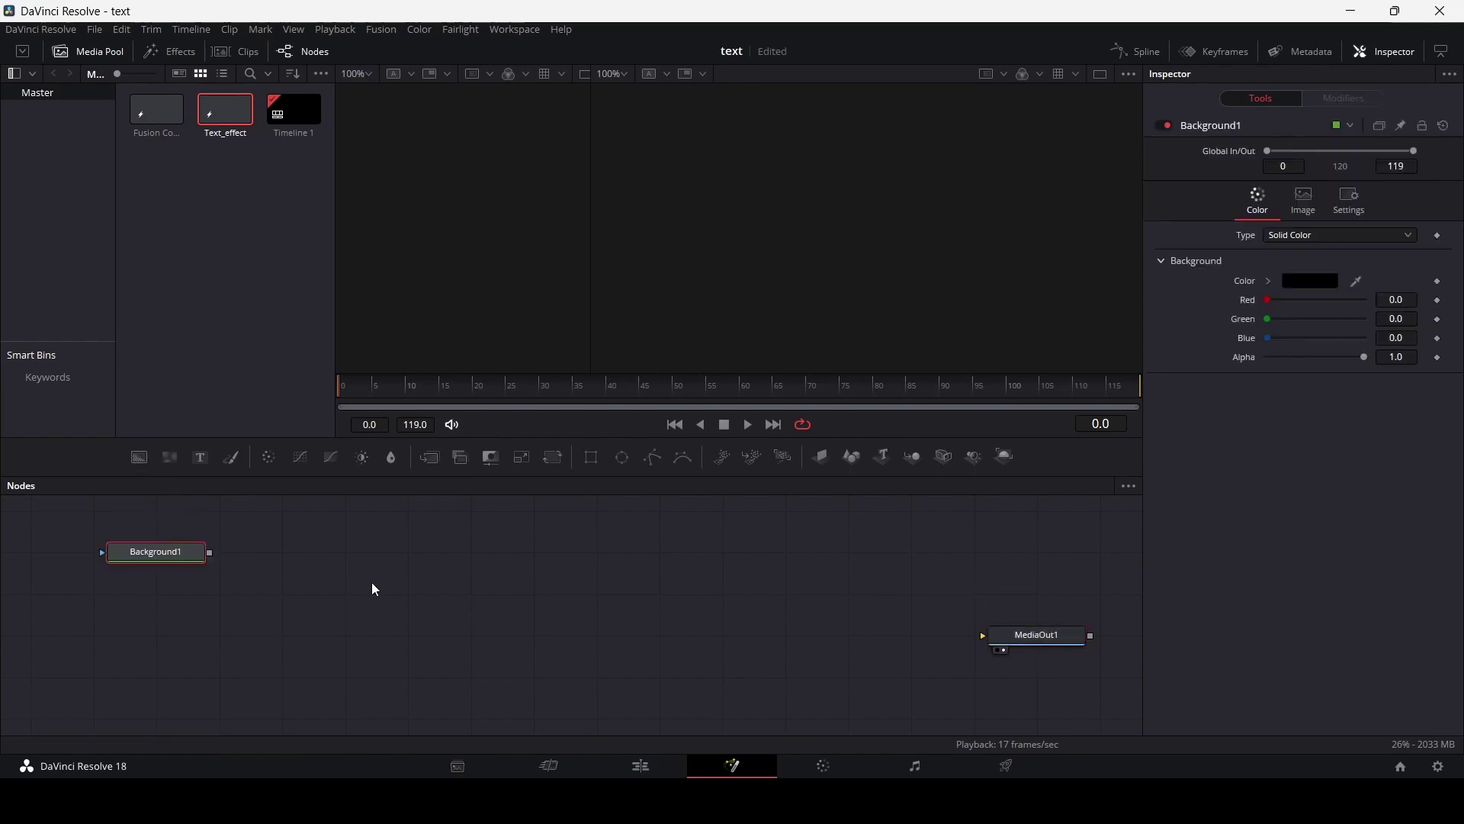
left_click_drag(433, 460, 230, 642)
left_click_drag(209, 553, 1028, 637)
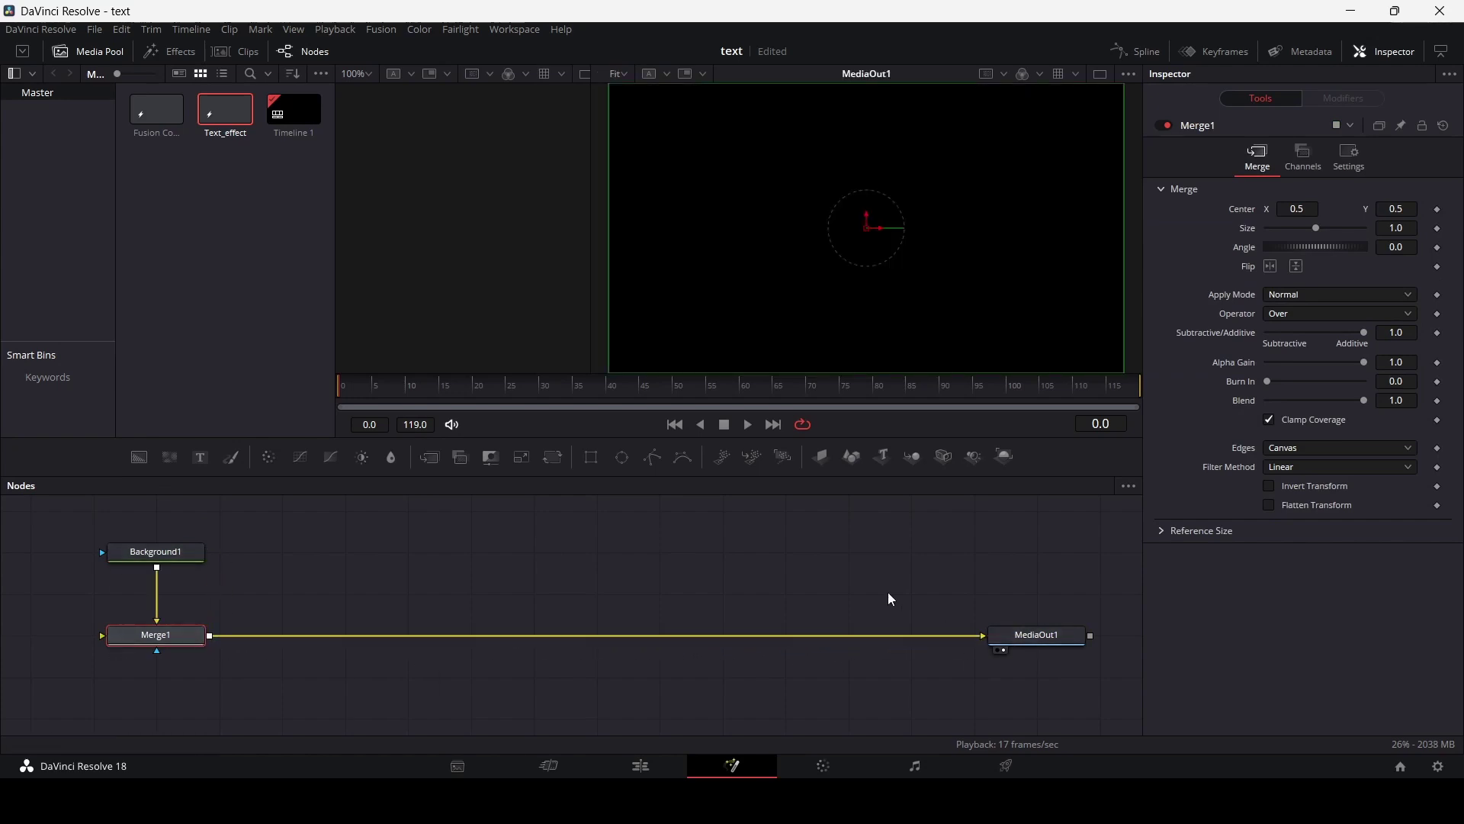
Add a Text+ node merged in after Merge1 and enter MOTION GRAPHICS as its text
scroll(458, 578, "up", 2)
left_click_drag(214, 473, 210, 683)
left_click(282, 597)
left_click(1237, 259)
type("M")
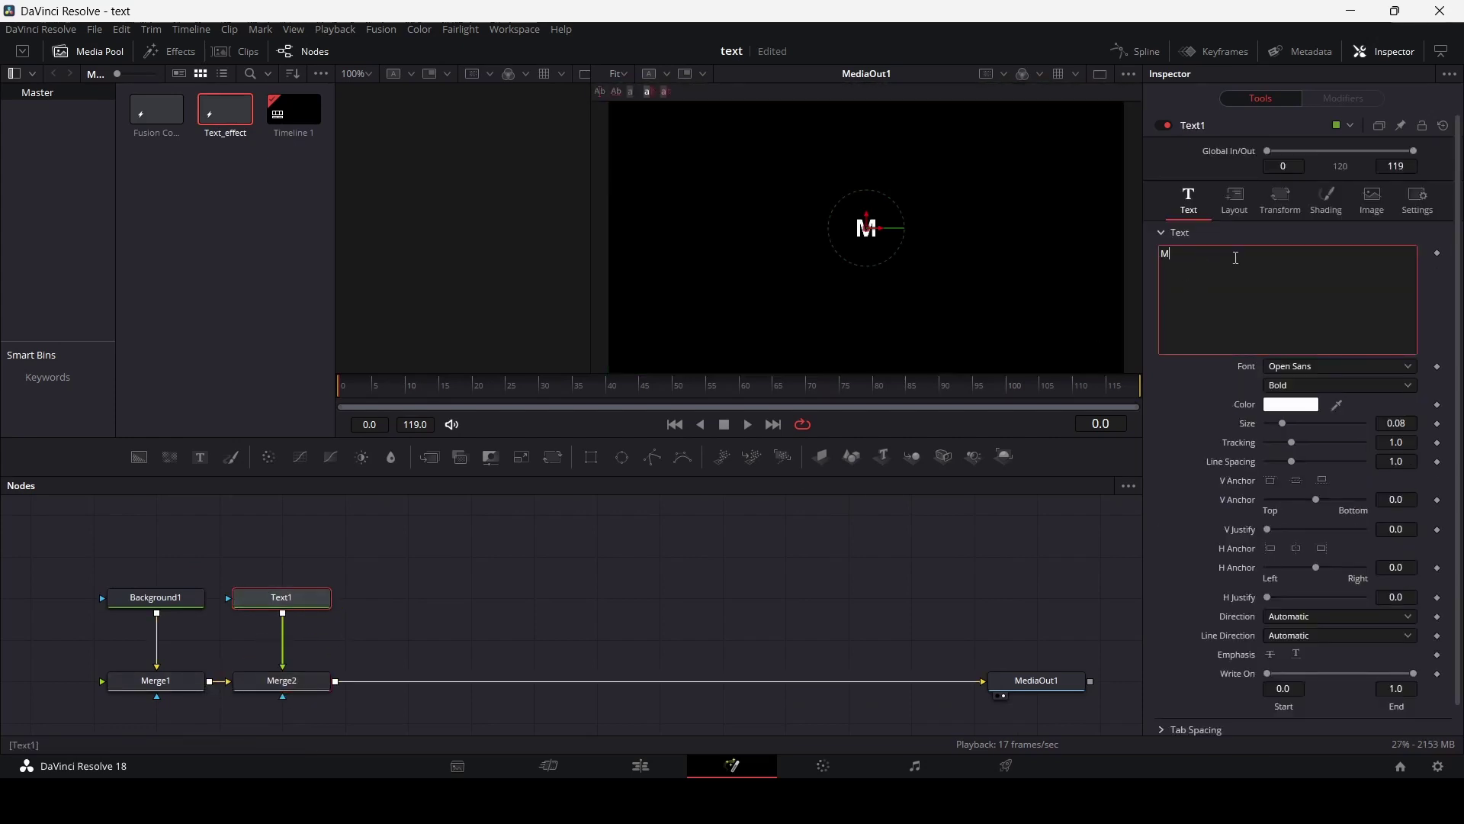
type("OTION GRAPHICS")
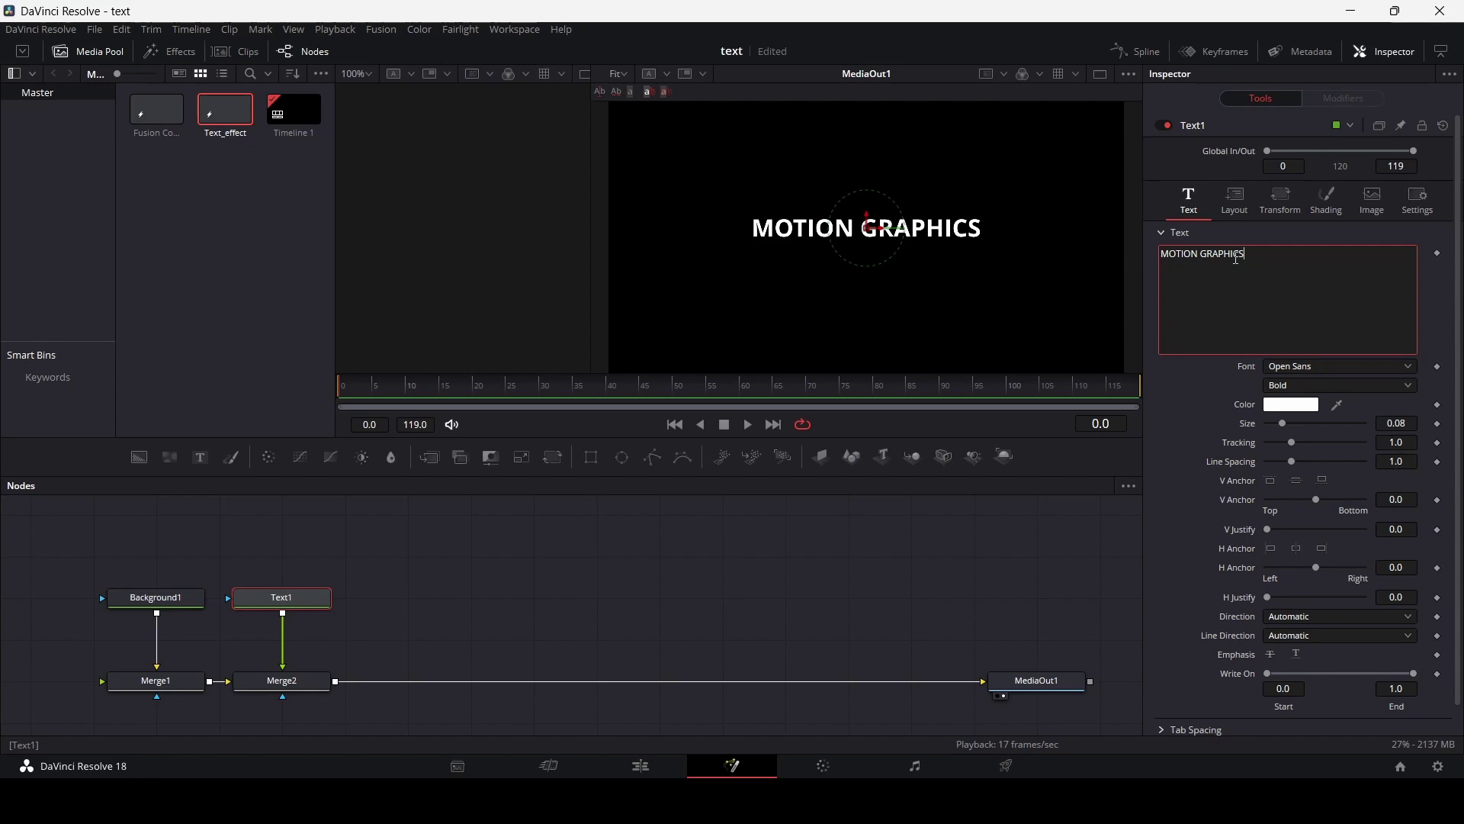
Set the title's font to Helvetica Now Display in the Black style
left_click(1298, 368)
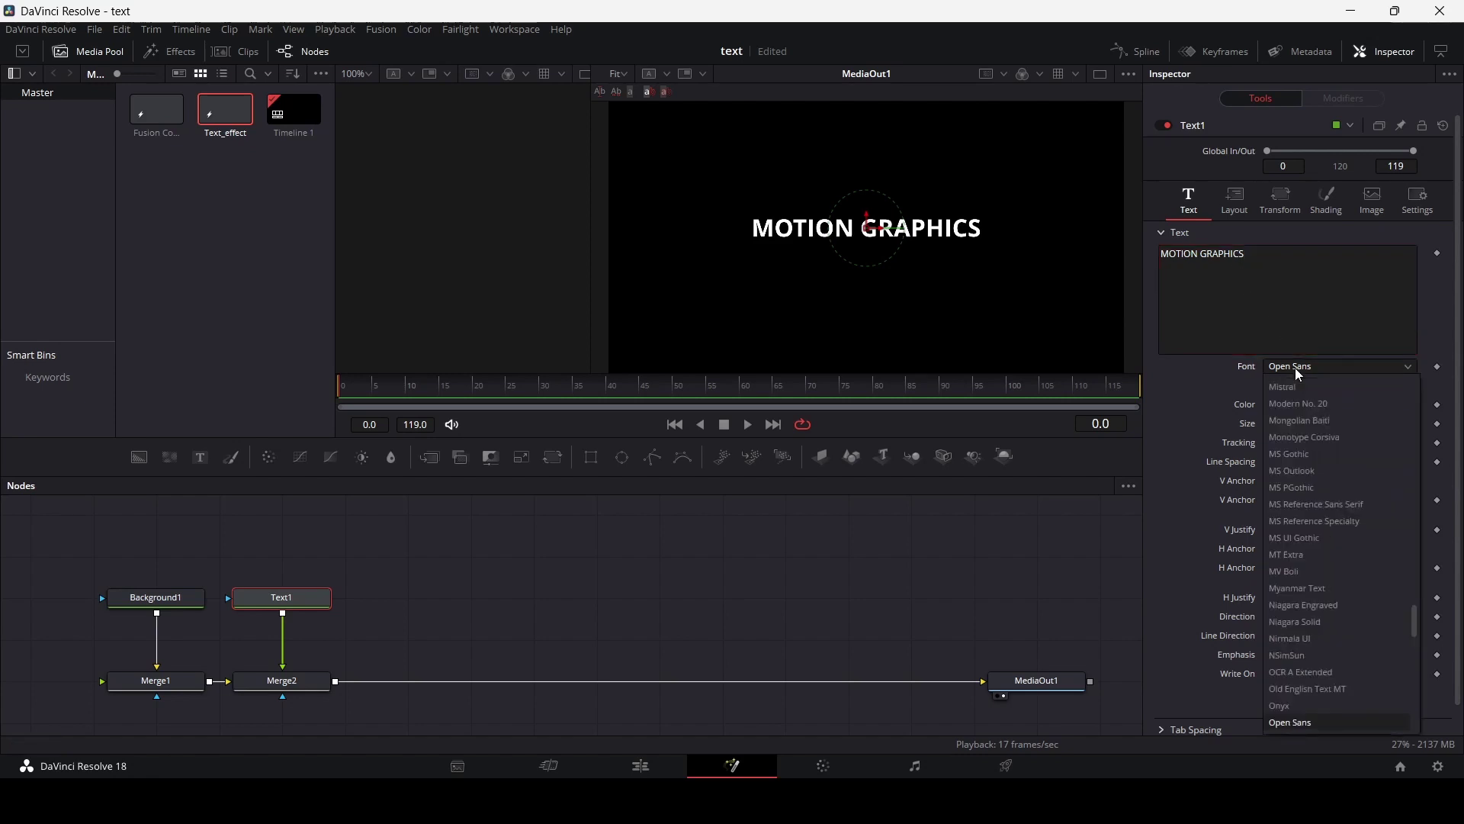
type("helvetica")
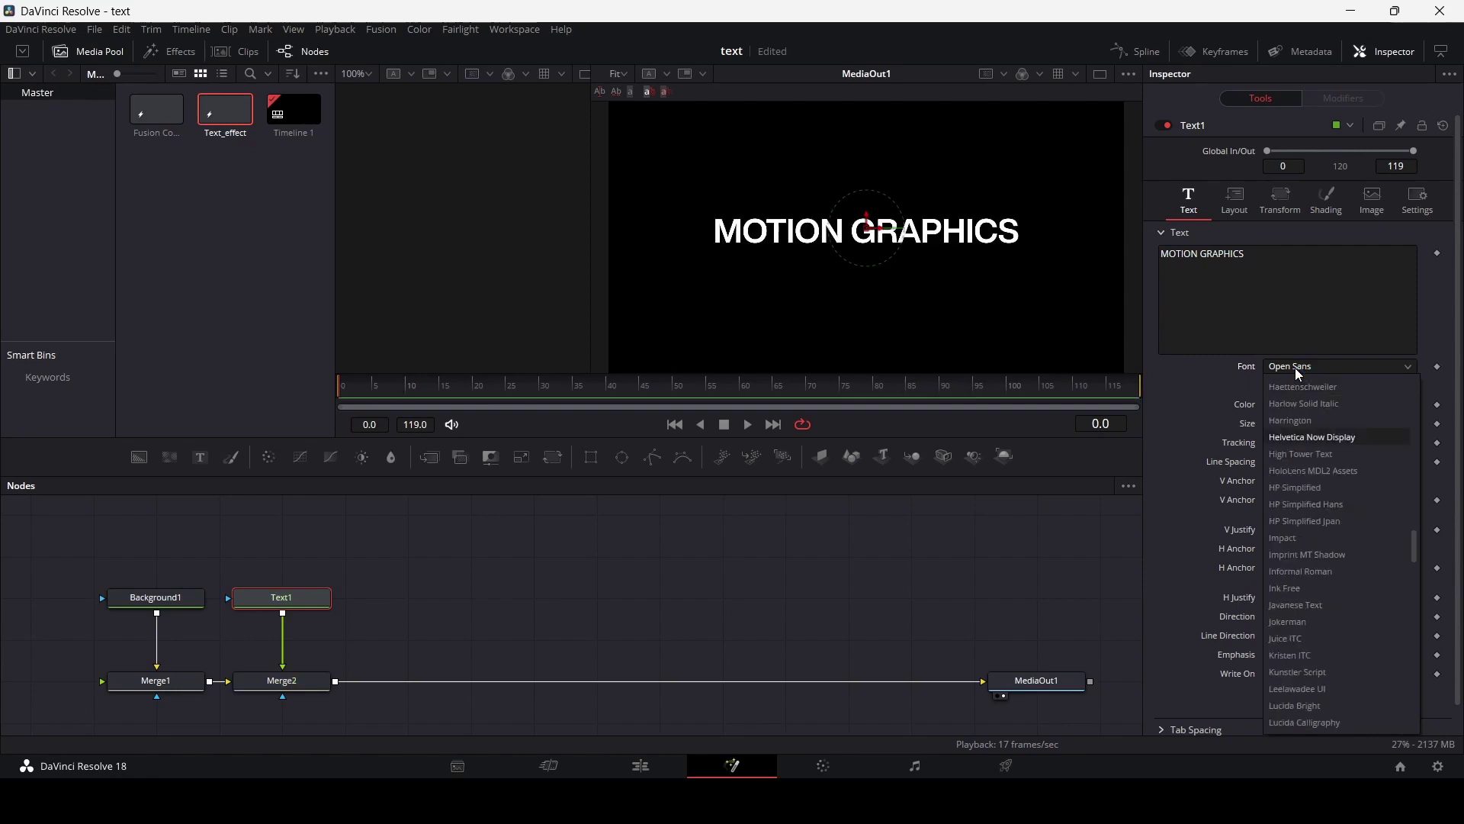
key("Return")
left_click(1300, 385)
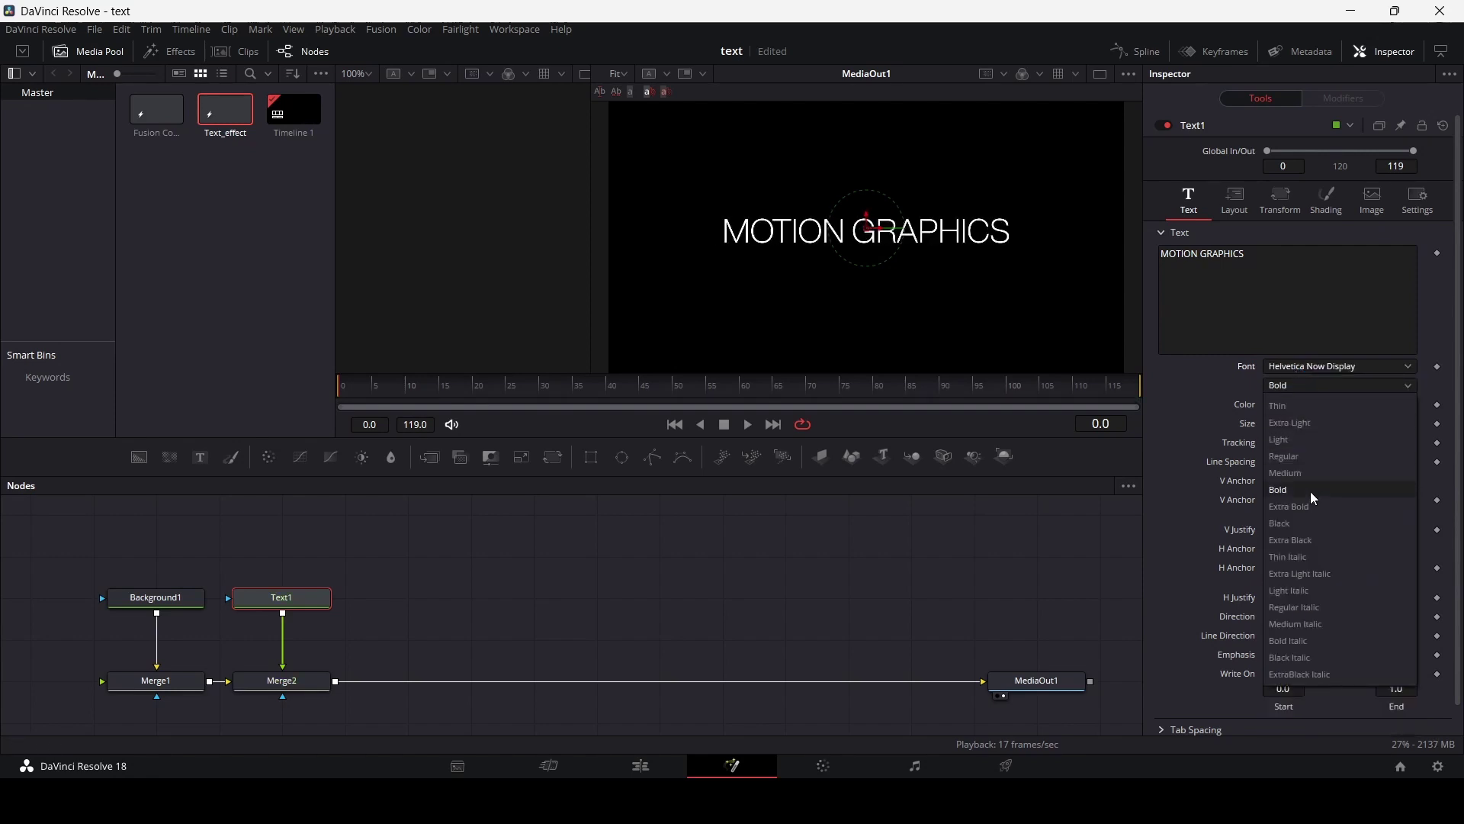
left_click(1298, 528)
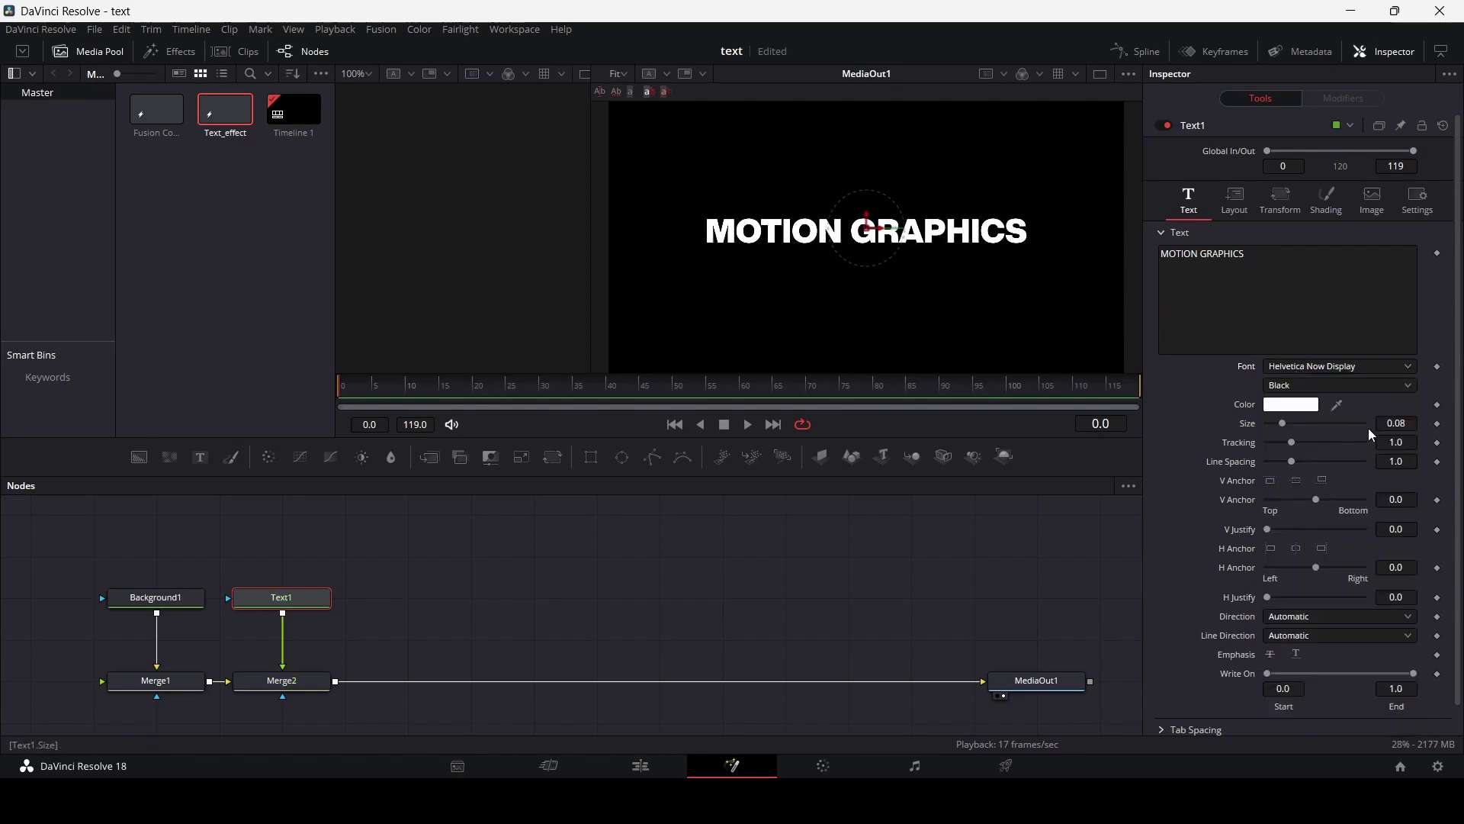
left_click(479, 588)
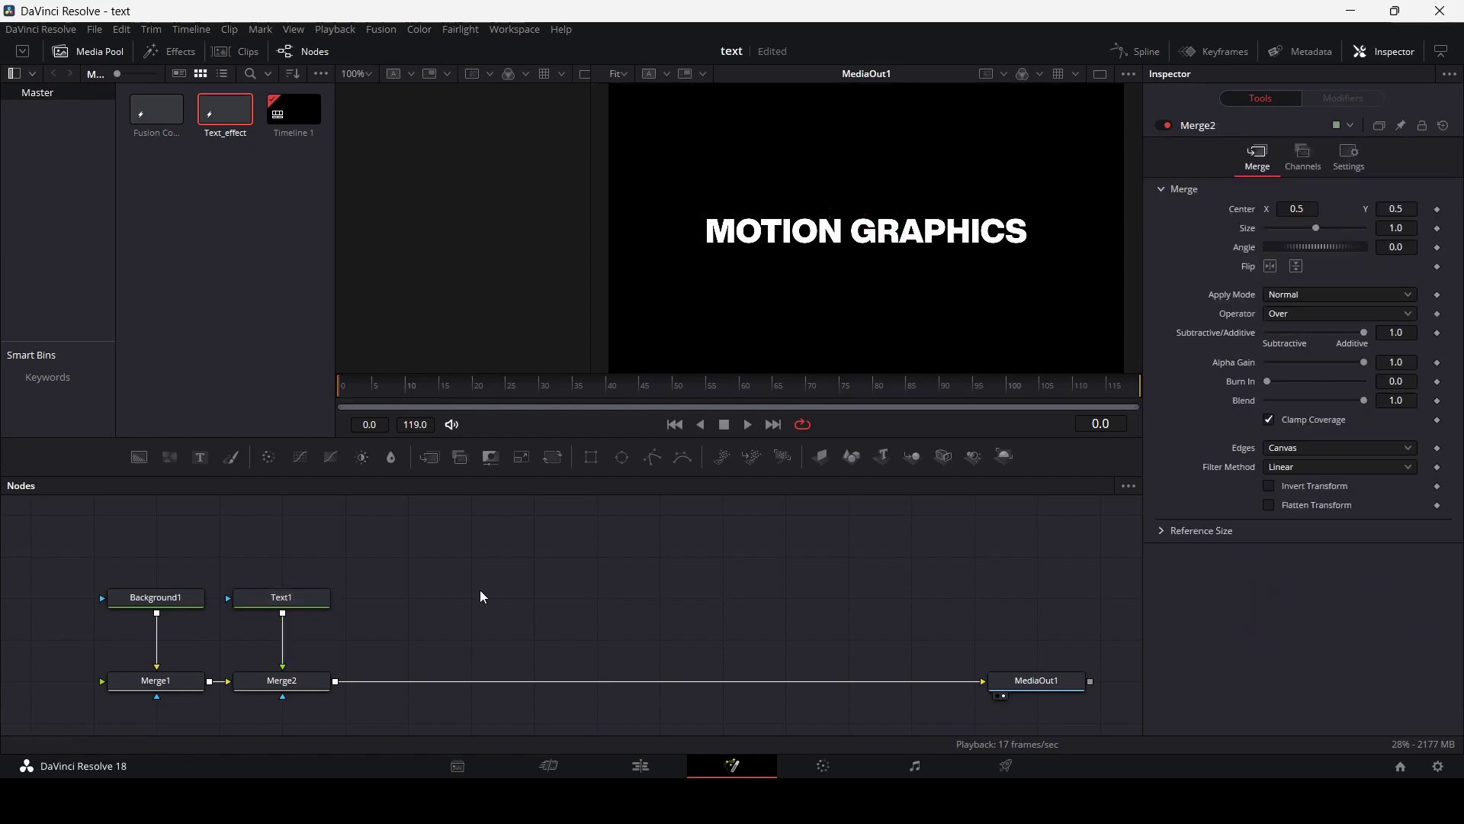
Mask Text1 with a new Rectangle node fitted around the title, with width 0.63 and height 0.134
left_click_drag(591, 456, 279, 575)
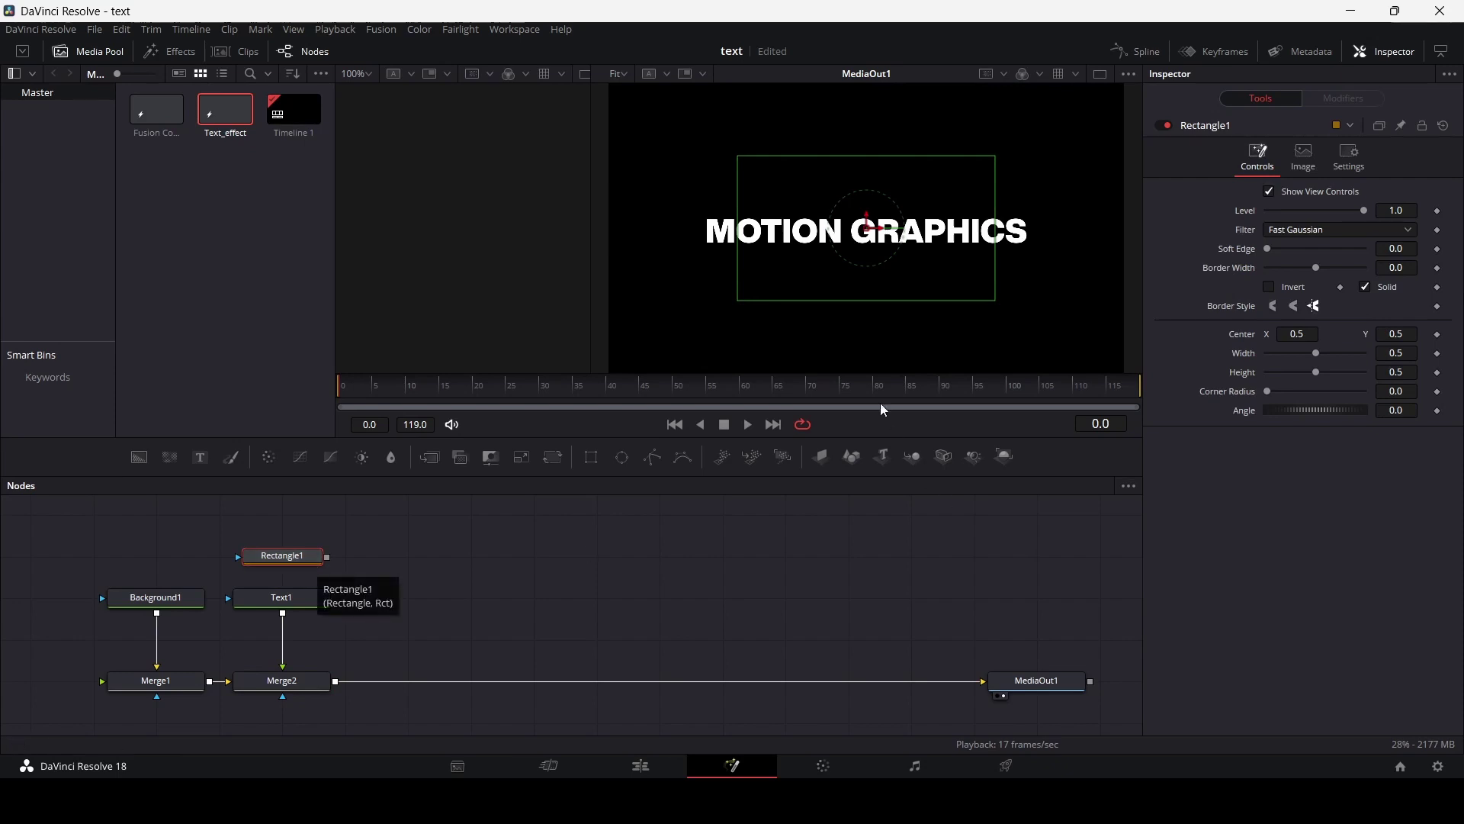
left_click_drag(1307, 354, 1327, 355)
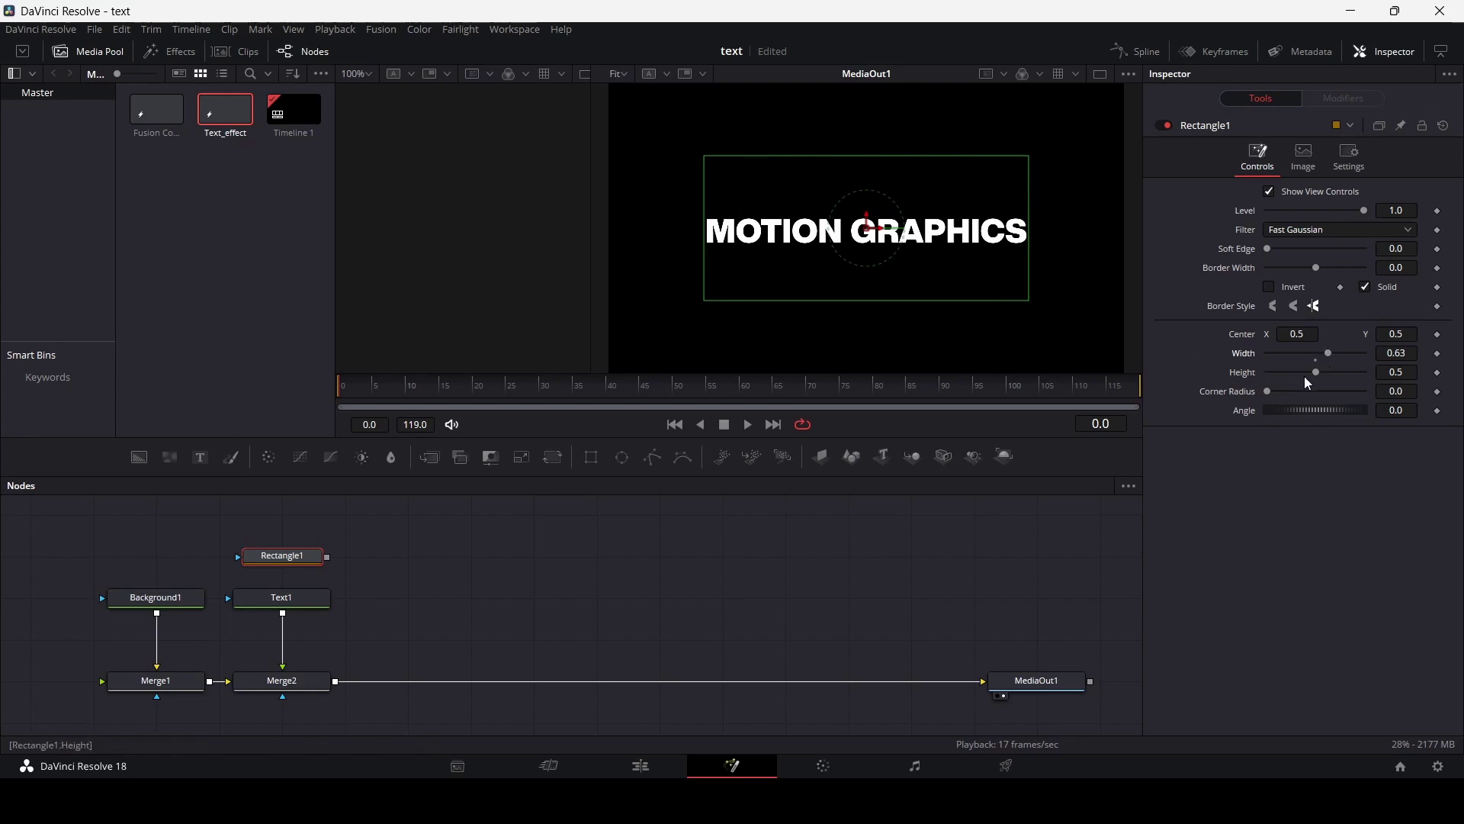
left_click_drag(1320, 377, 1283, 378)
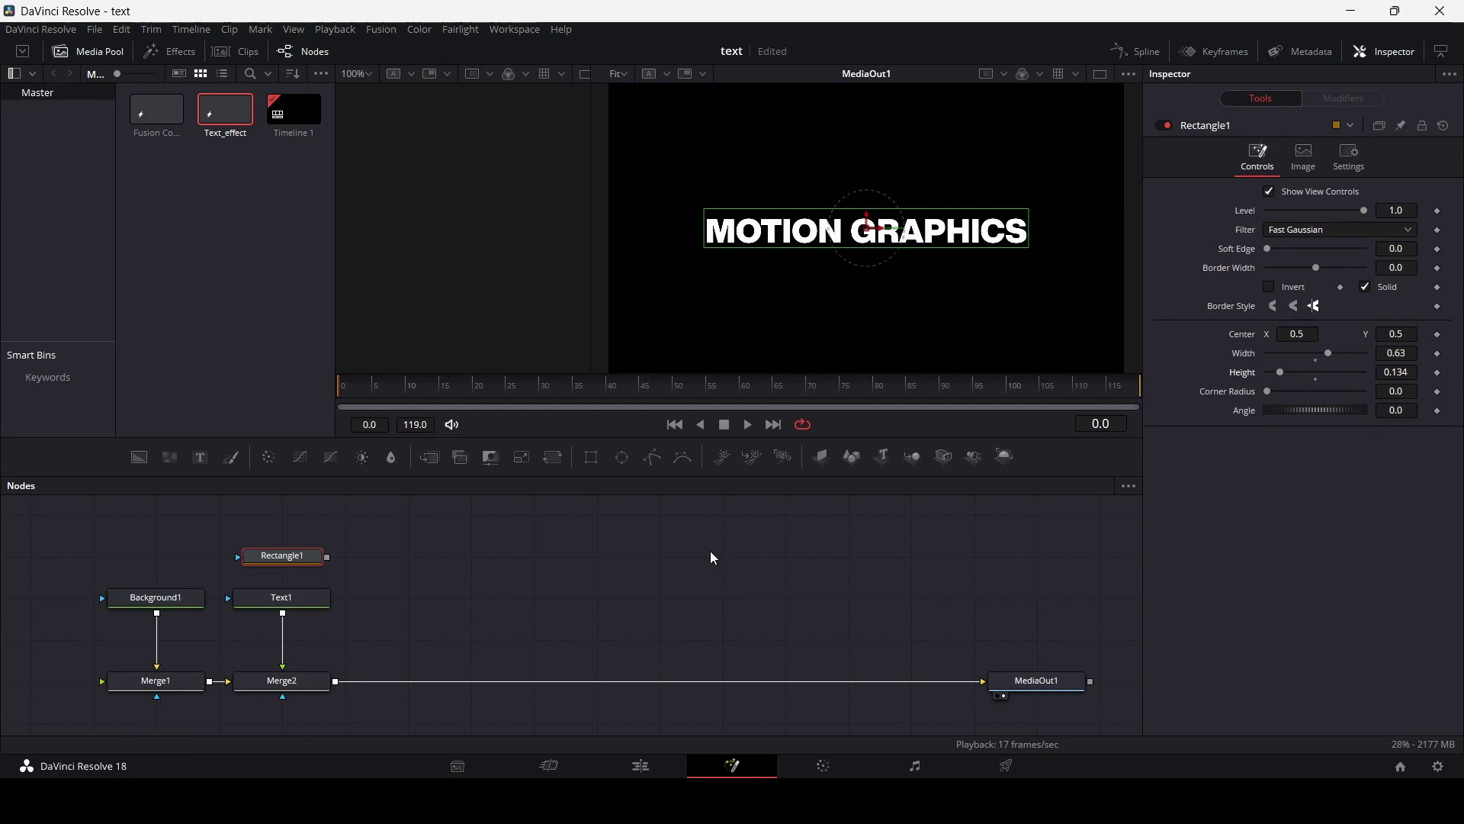
left_click_drag(327, 557, 326, 612)
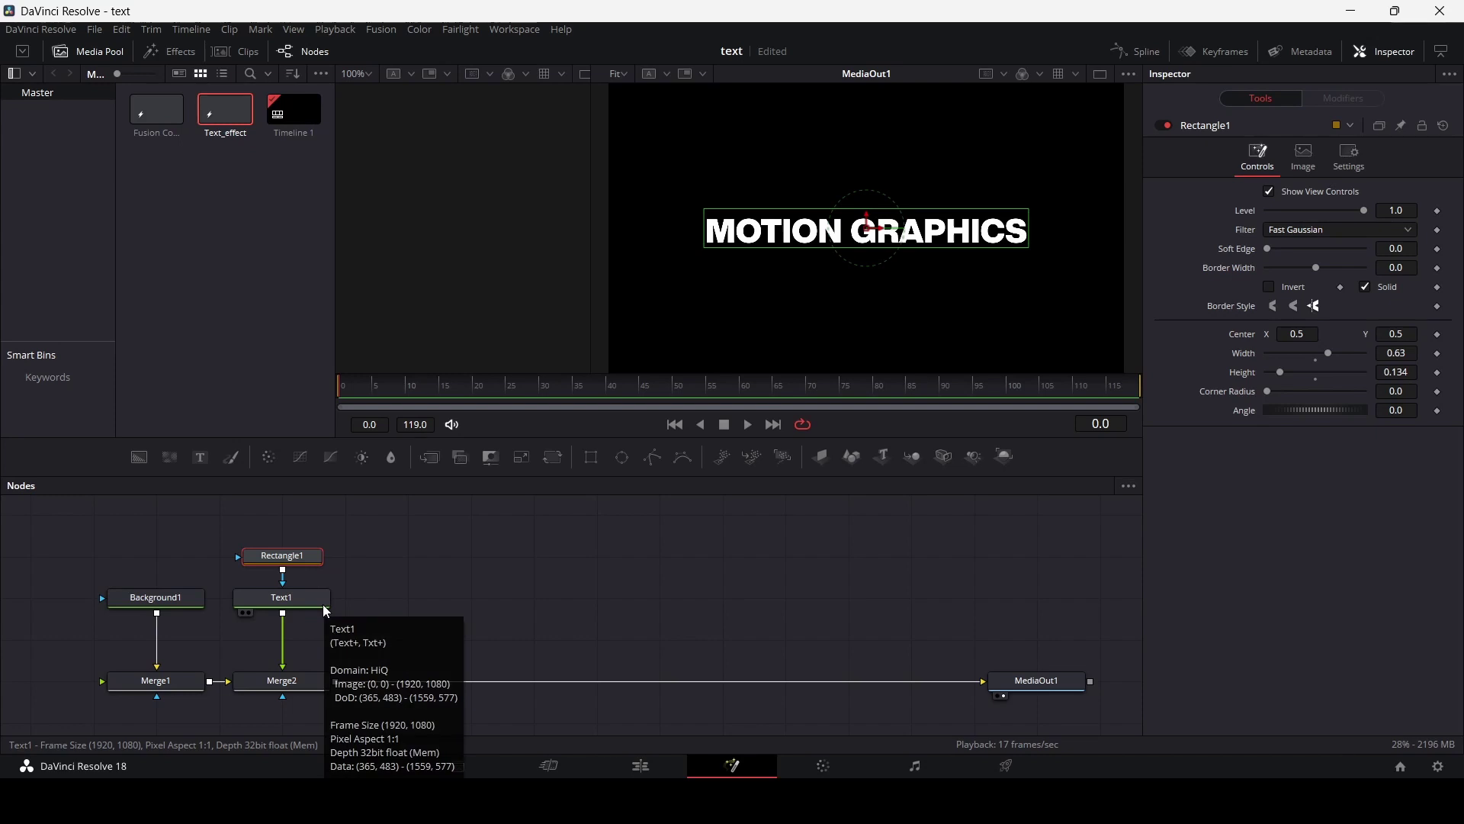
Animate Rectangle1's center with keyframes at frames 20 and 0, moving it left of the text to about X -0.129 at frame 0, and preview the reveal
left_click_drag(426, 388, 487, 407)
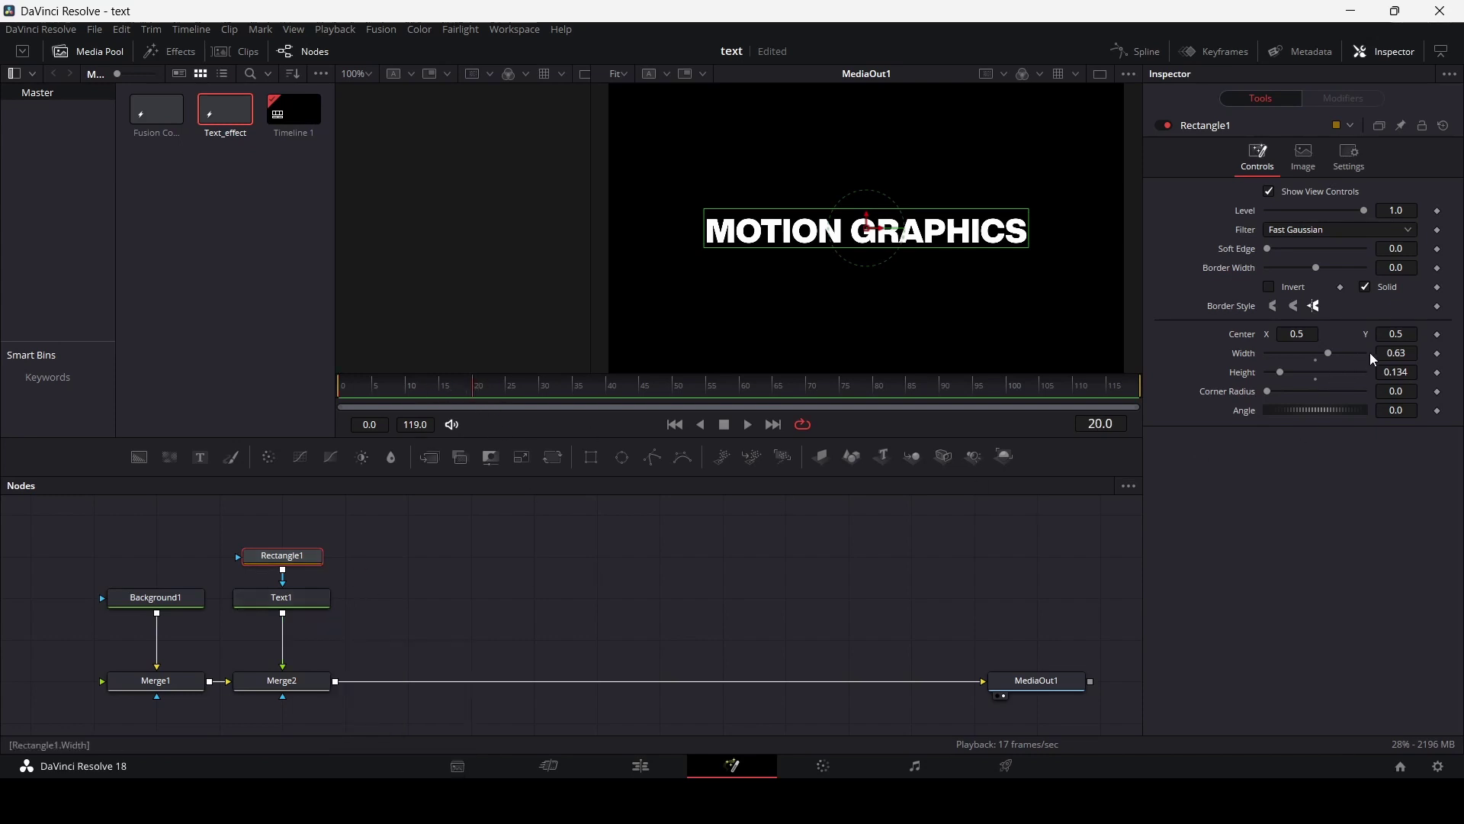
left_click(305, 608)
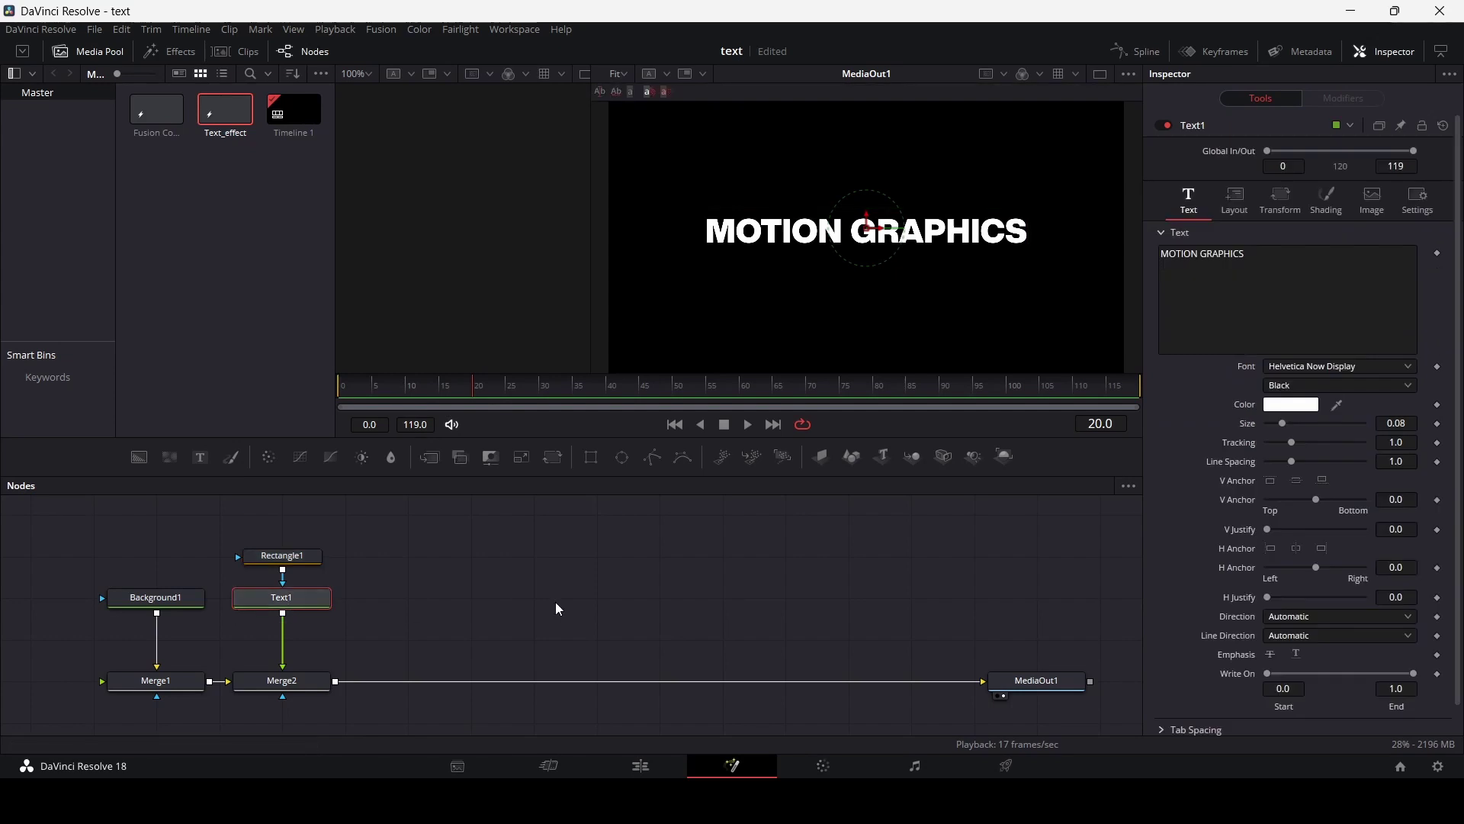
left_click(302, 562)
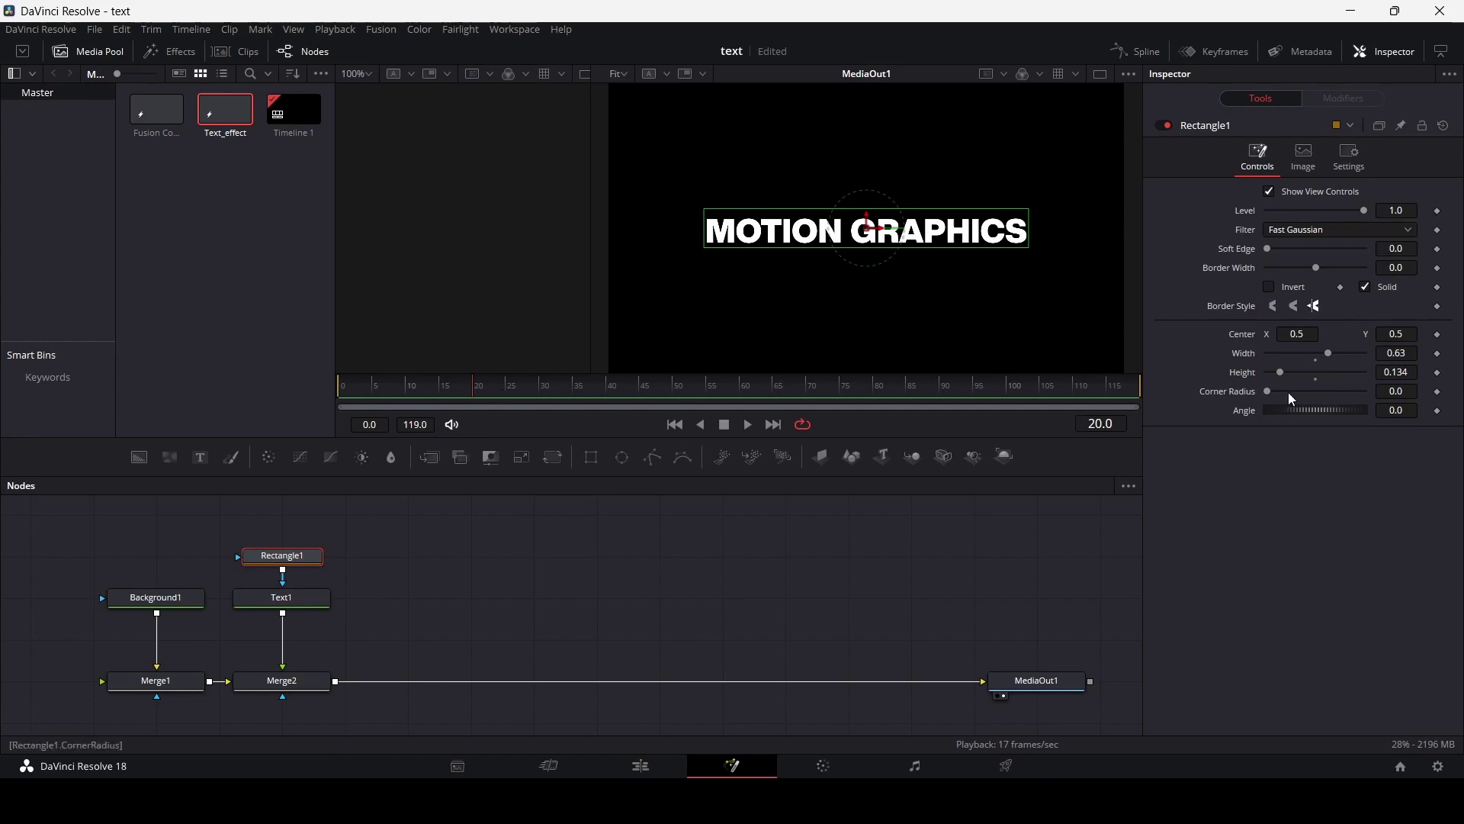
left_click(1438, 334)
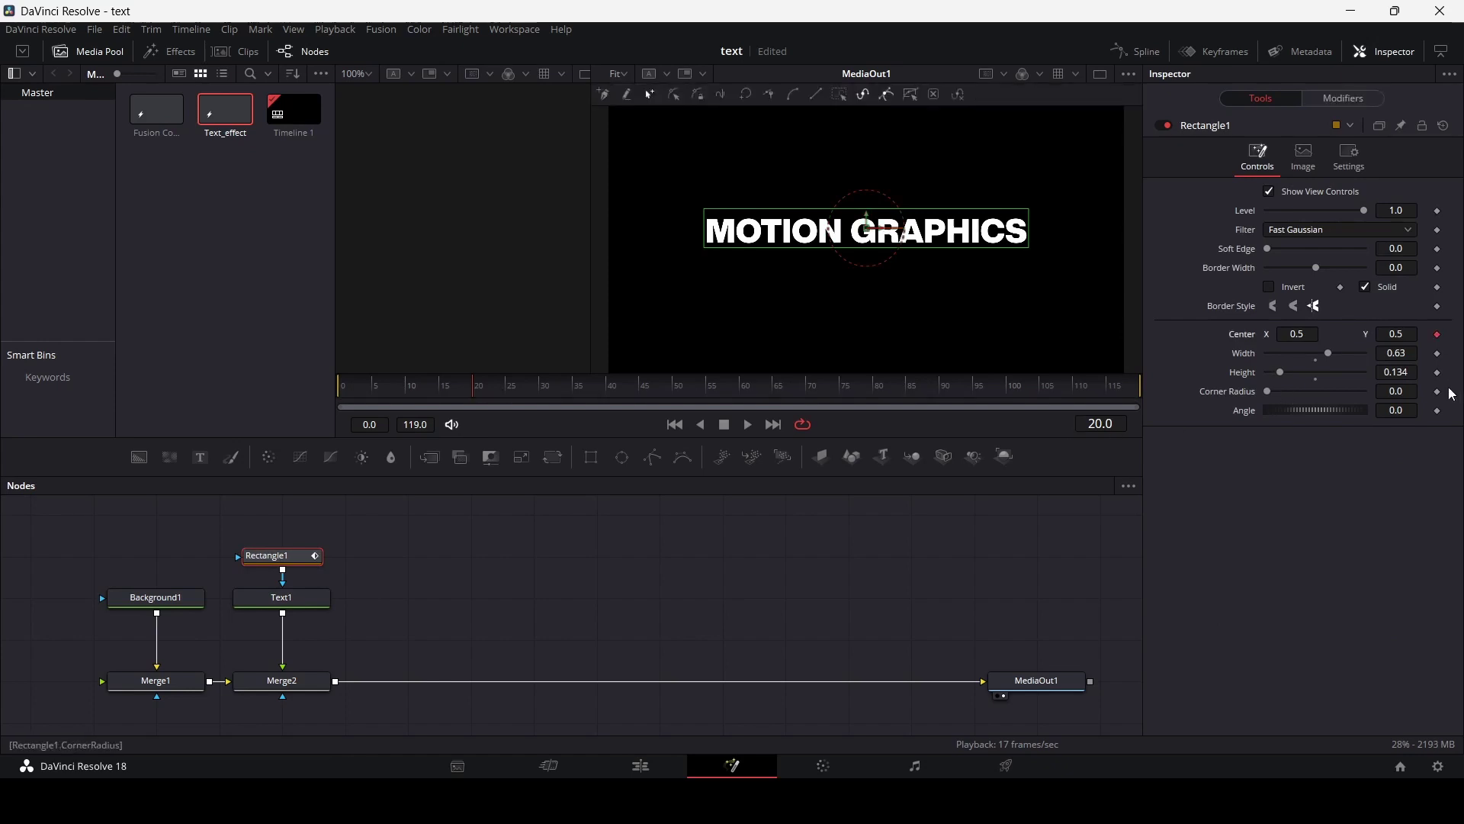
left_click(339, 395)
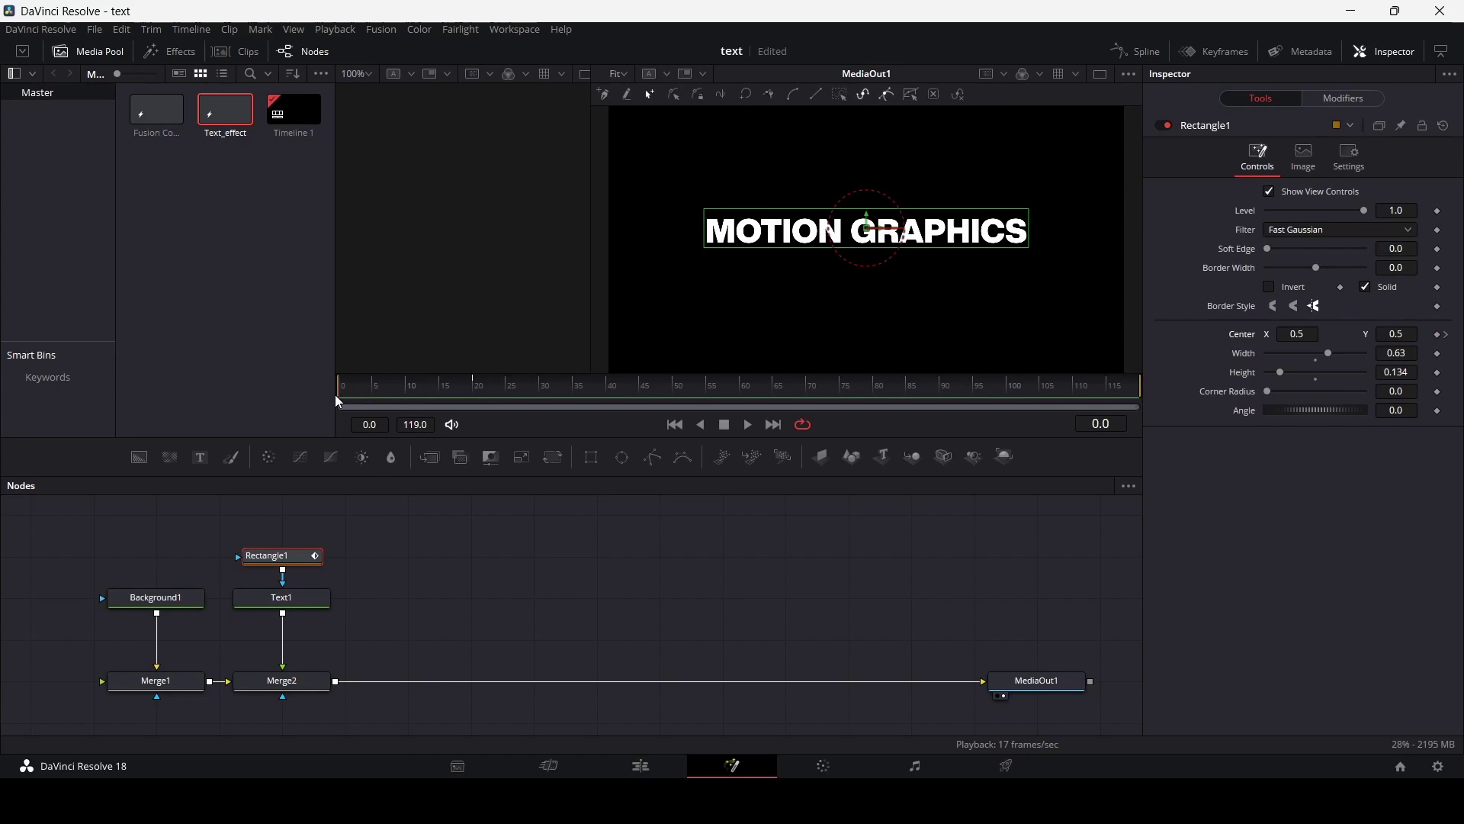
left_click_drag(883, 233, 573, 250)
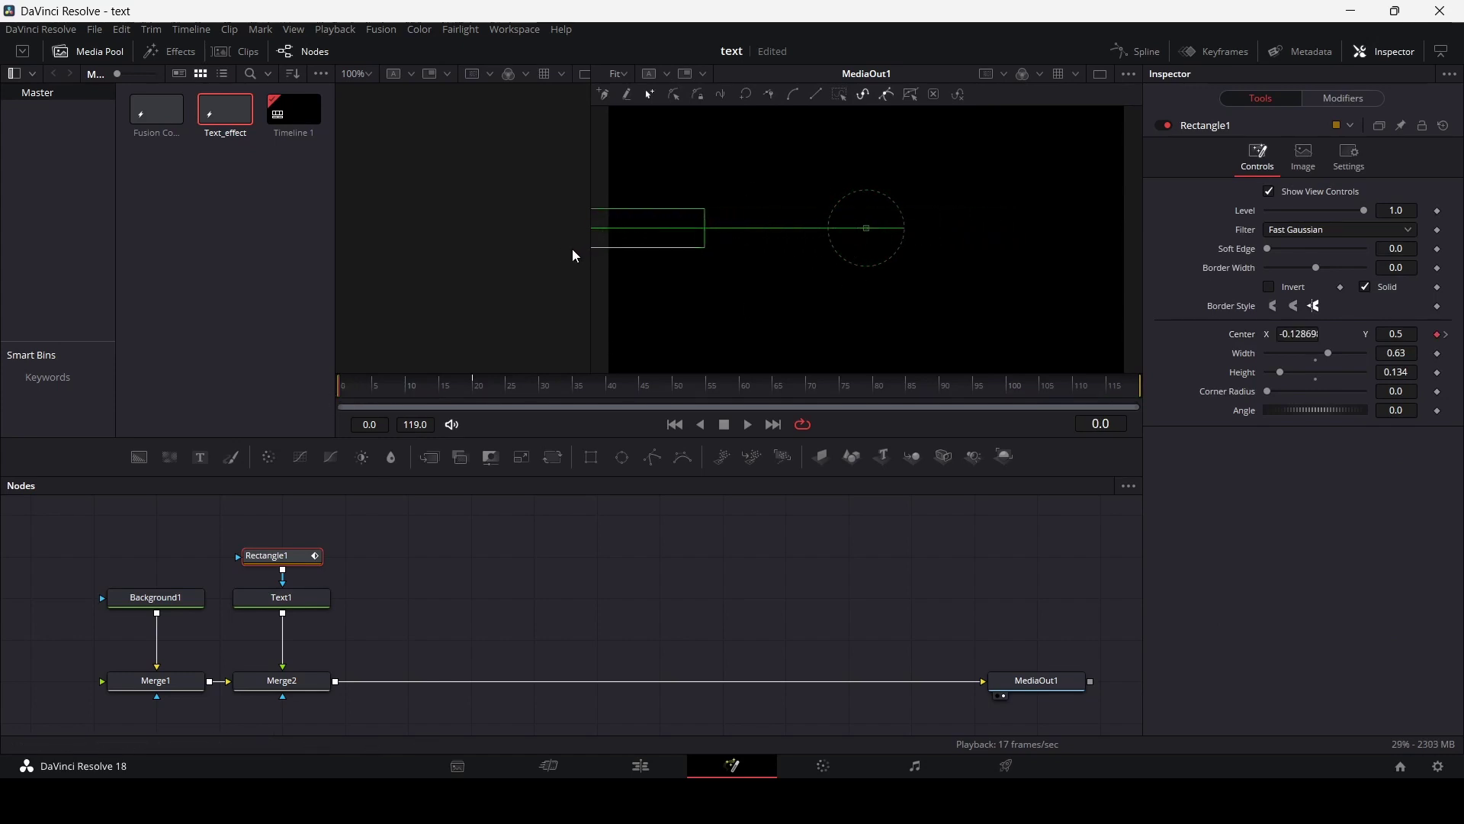
left_click(445, 607)
key("space")
key("space")
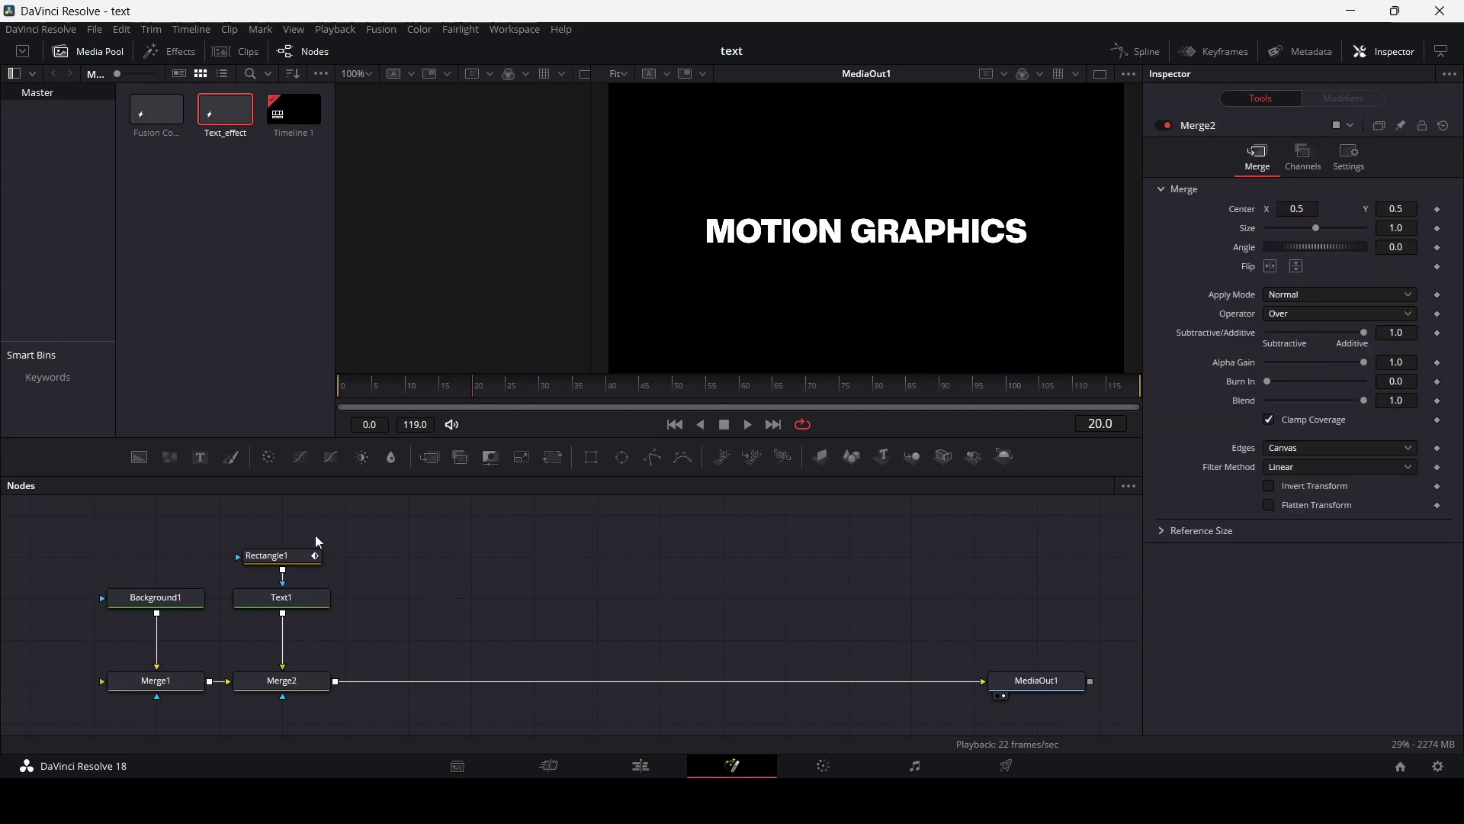
Add a second Background node masked by a rectangle 0.005 wide and 0.15 high, placed just right of the title at about X 0.828
left_click_drag(139, 457, 412, 610)
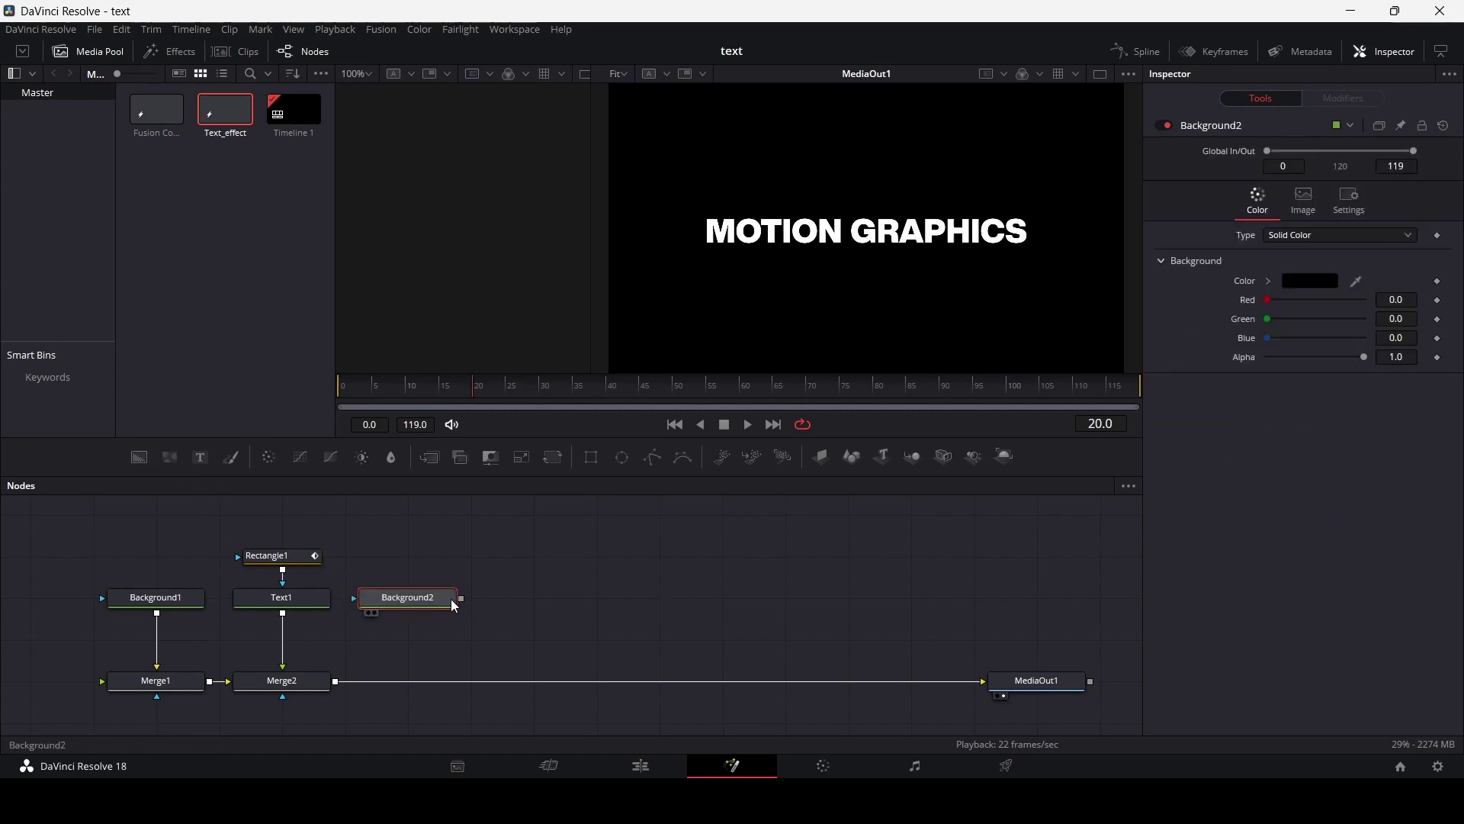
left_click_drag(592, 458, 427, 614)
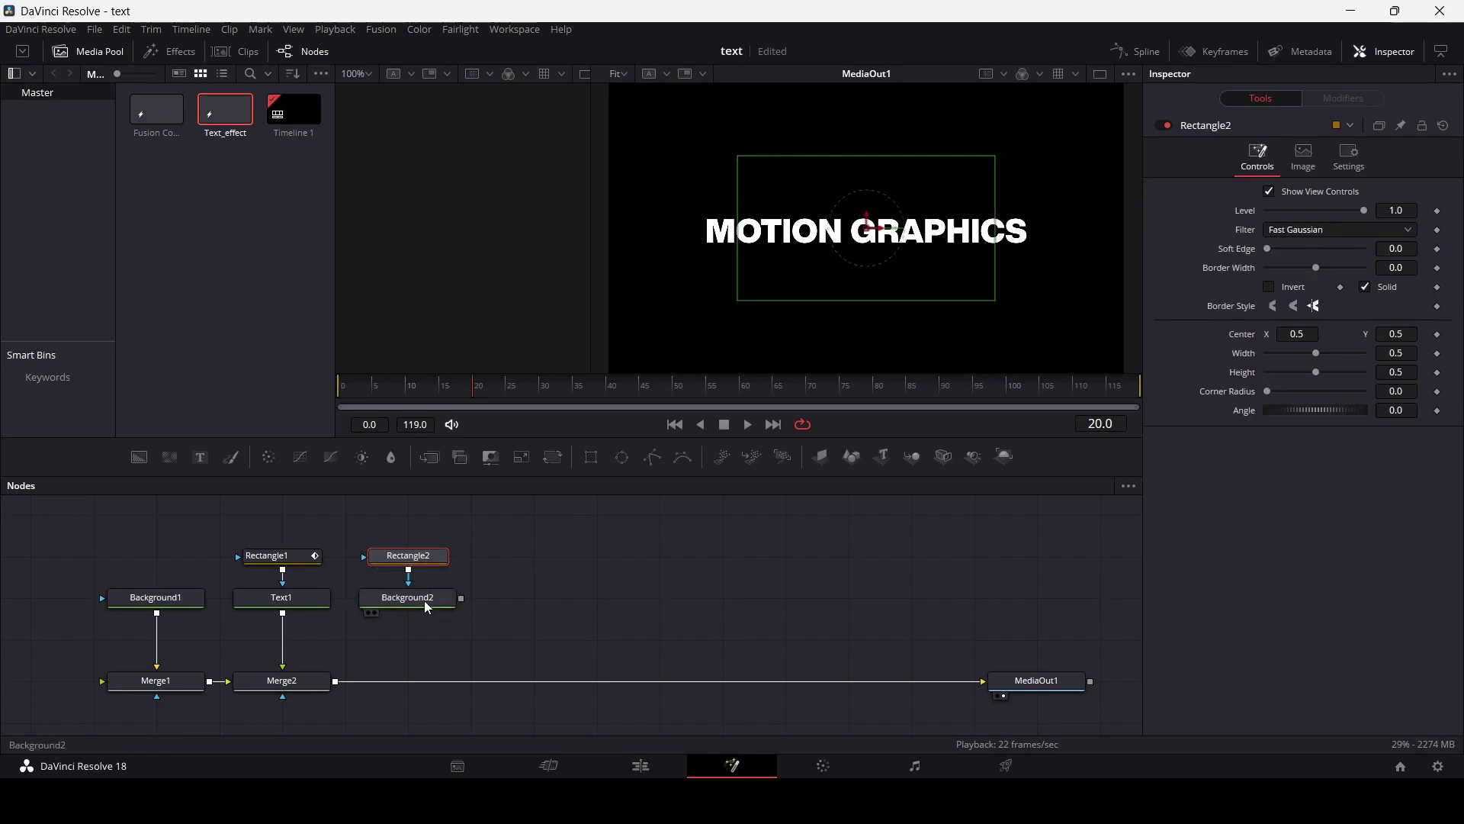
left_click(1418, 355)
key("Return")
left_click(1414, 371)
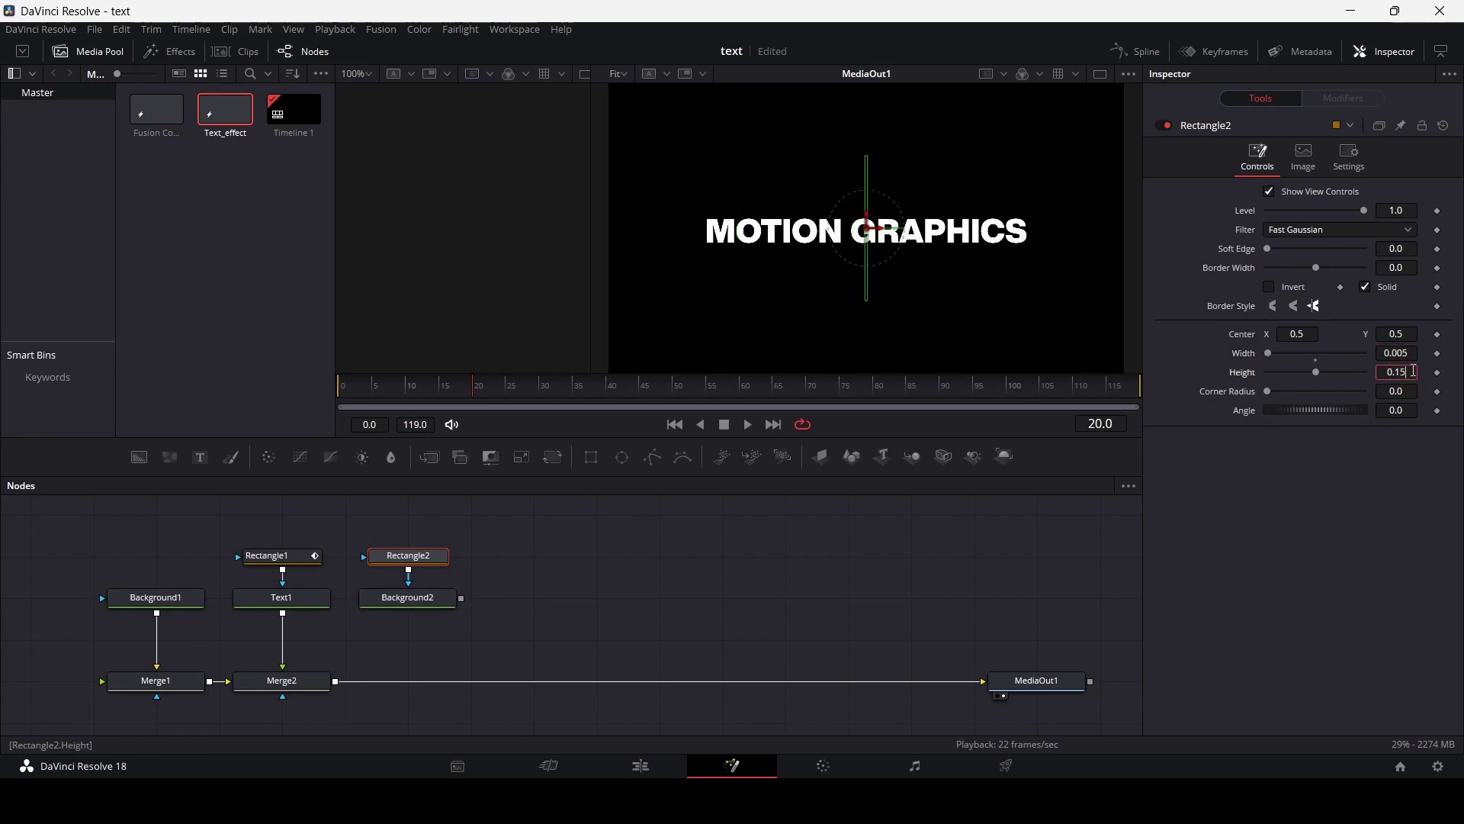
key("Return")
left_click_drag(893, 228, 1045, 230)
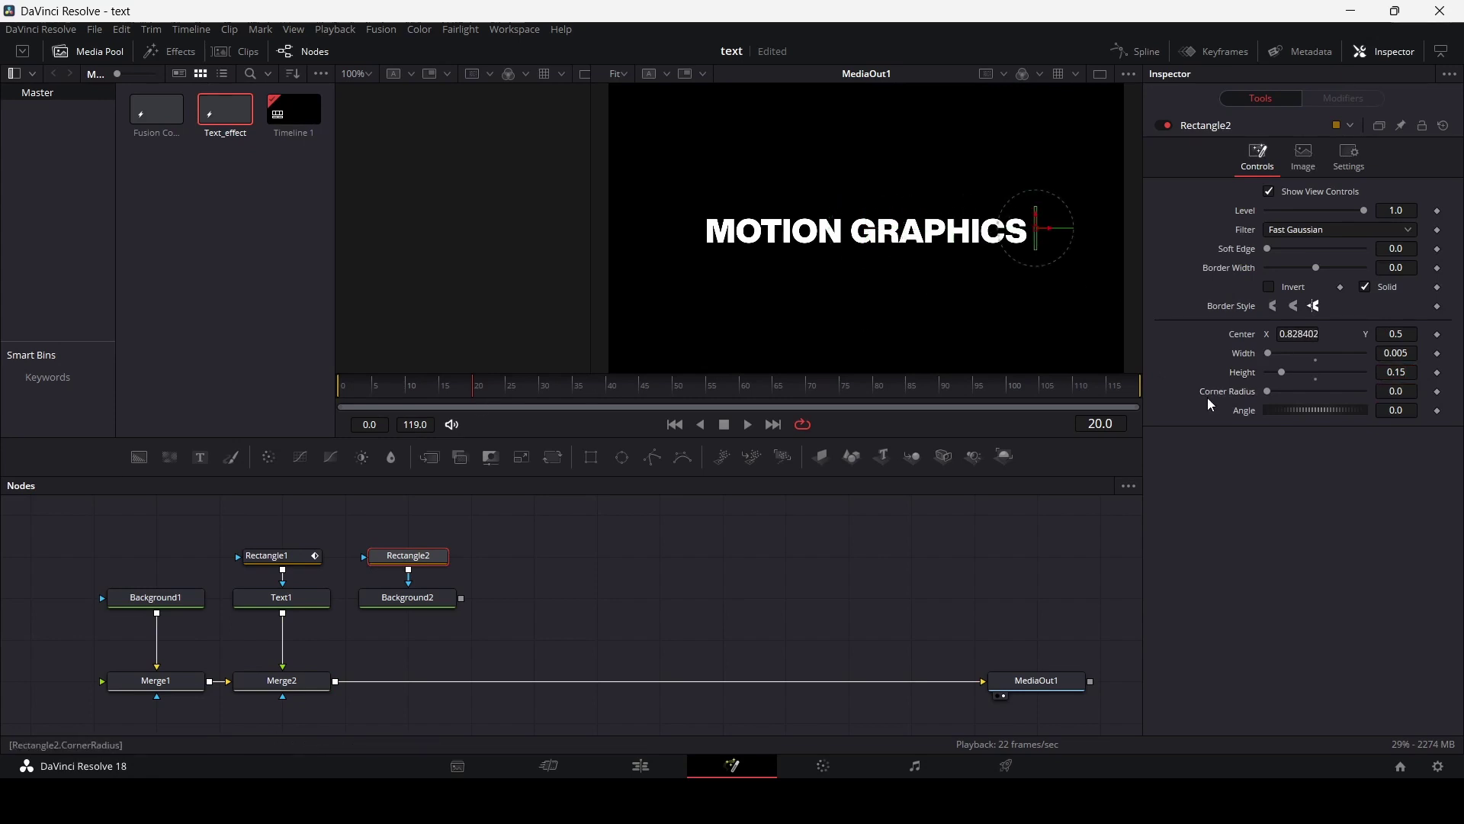
Merge Background2 into the chain after Merge2 and set its color to white (#ffffff)
left_click_drag(461, 598, 339, 682)
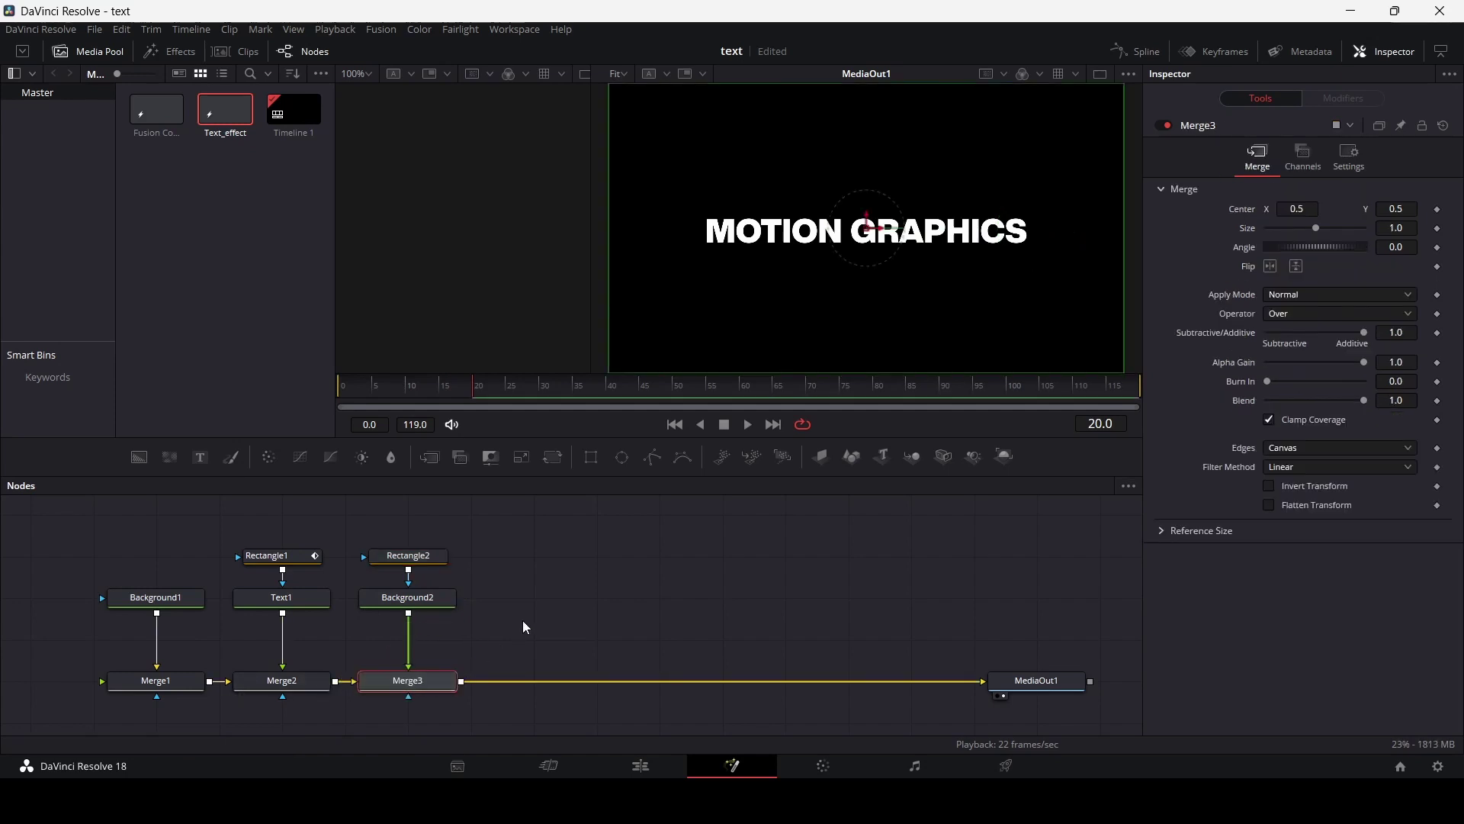
left_click(417, 601)
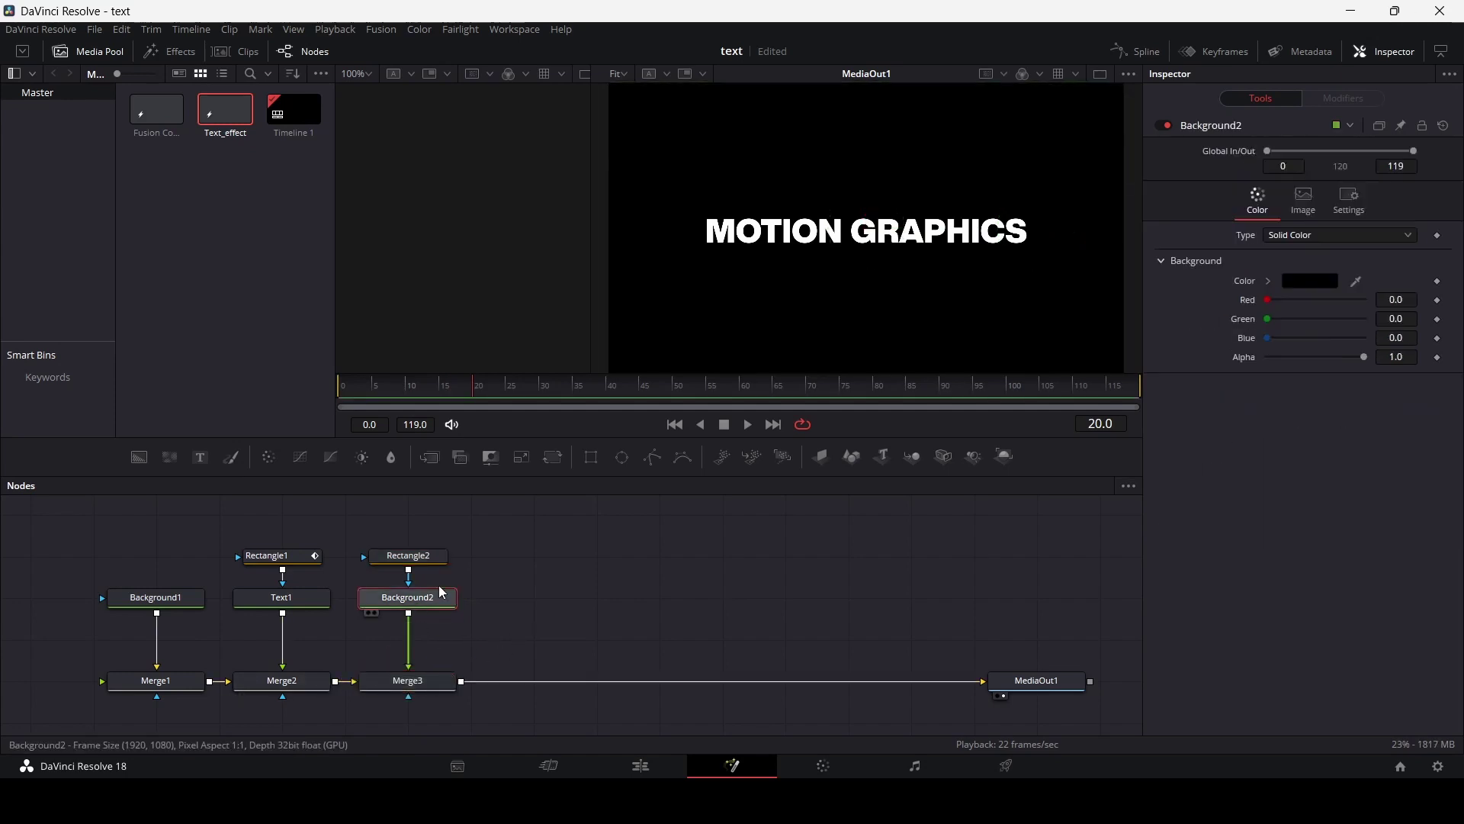
left_click(1289, 282)
left_click_drag(908, 415, 904, 265)
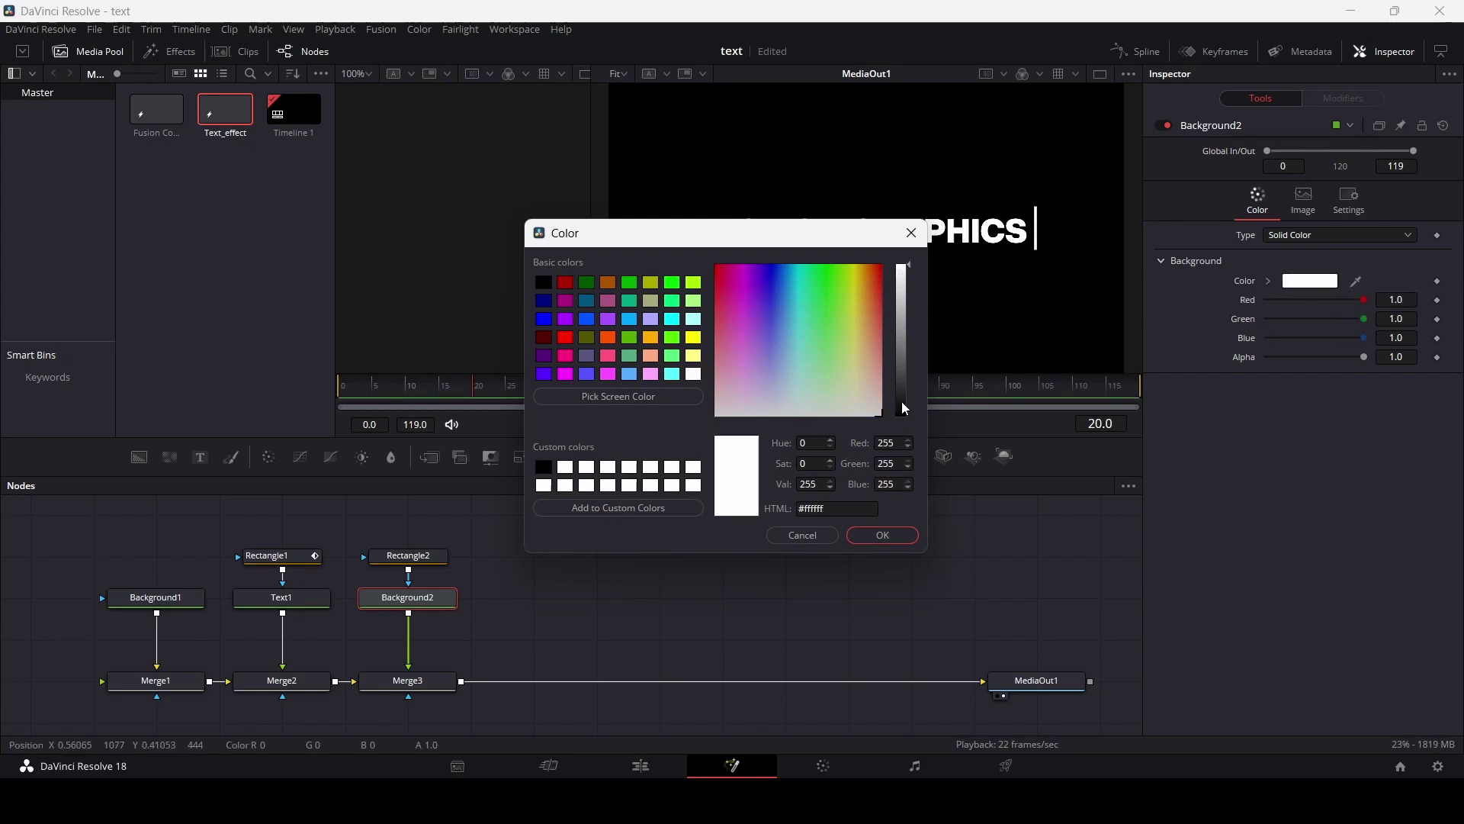
left_click(882, 536)
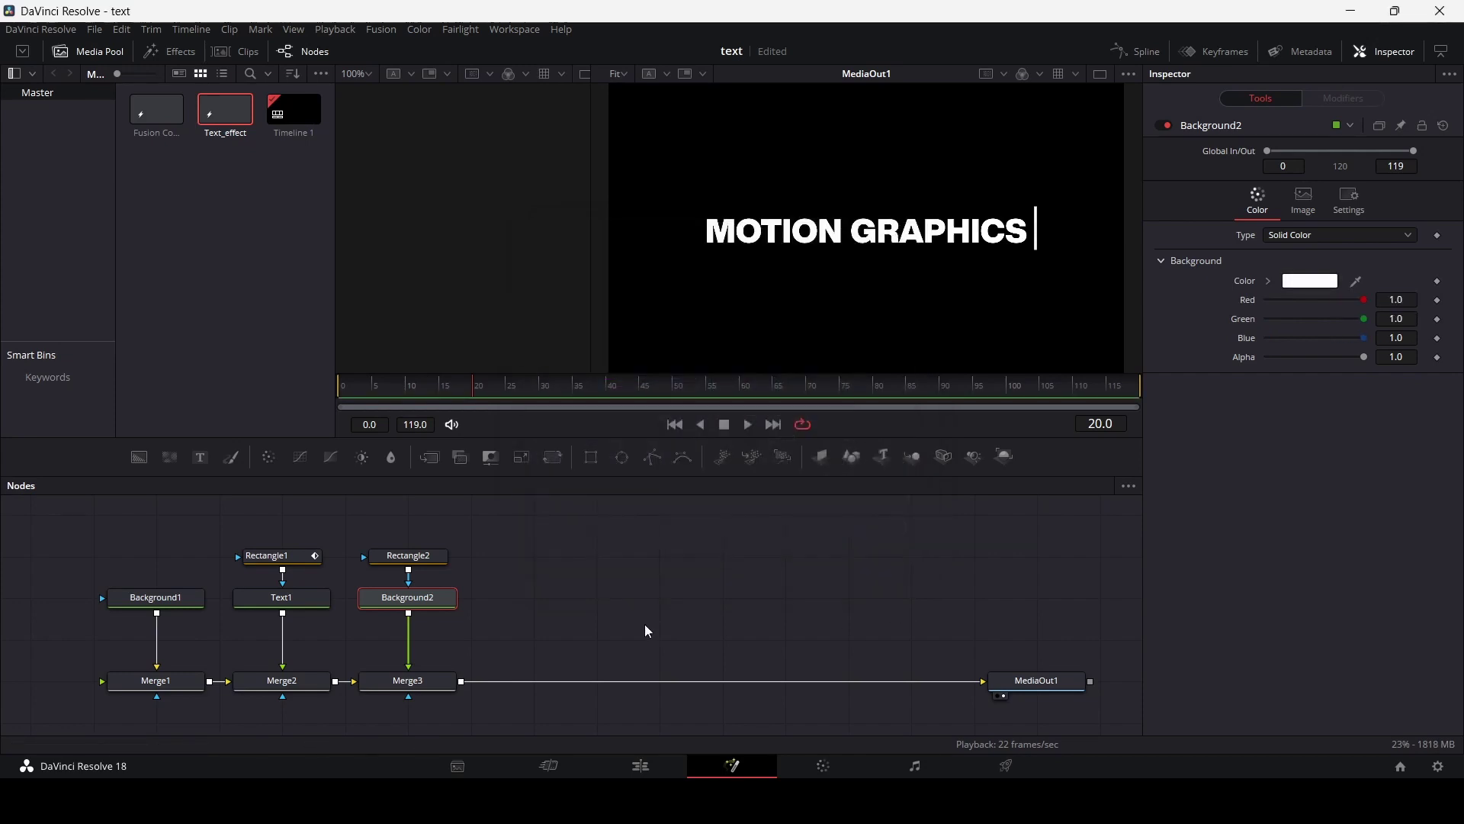
Animate Rectangle2's center with keyframes at frames 20 and 0, moving the bar just left of the title at frame 0, and preview it
left_click_drag(416, 390, 342, 402)
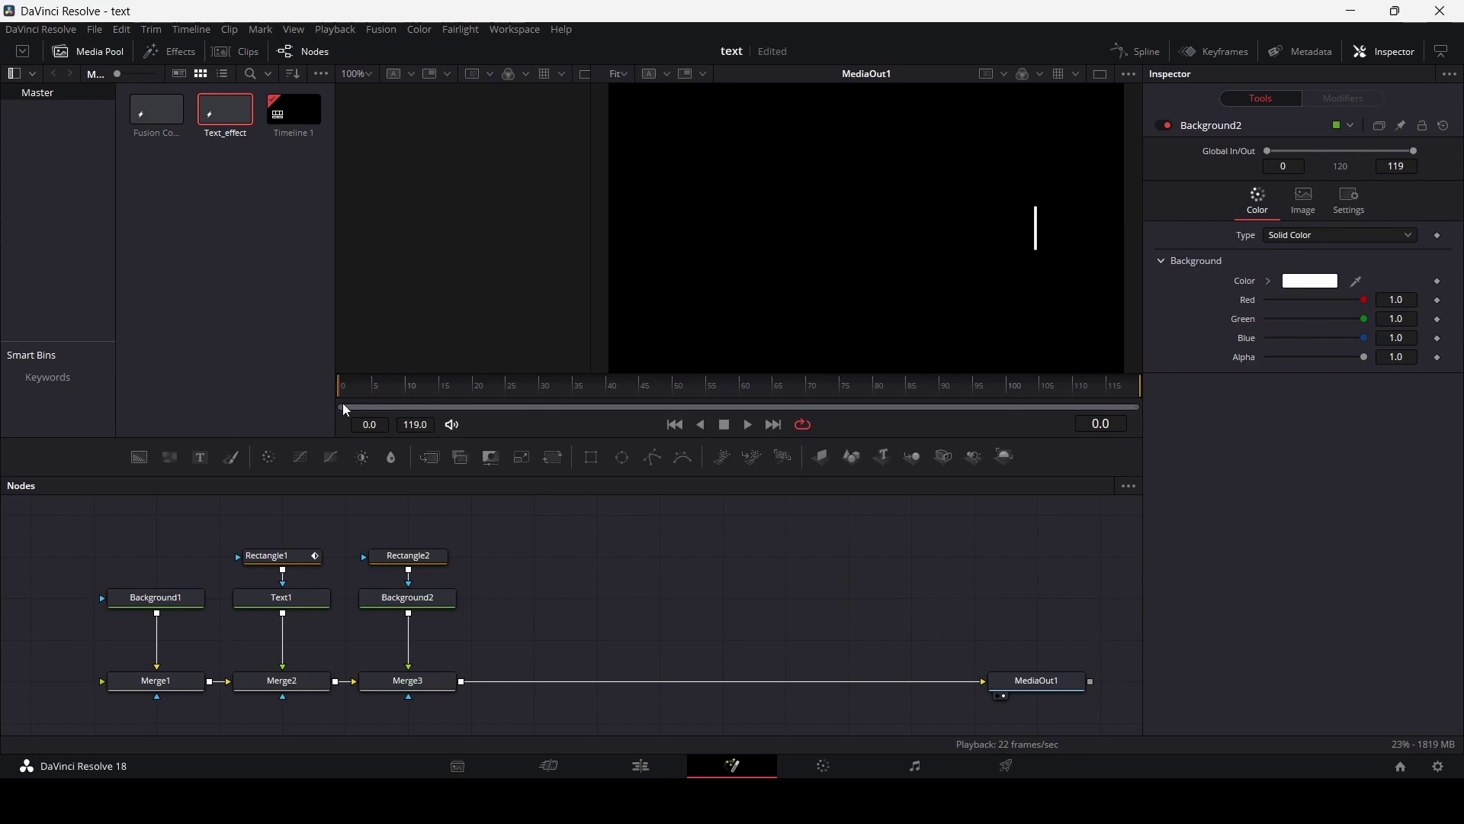
left_click(411, 558)
left_click_drag(481, 395, 473, 399)
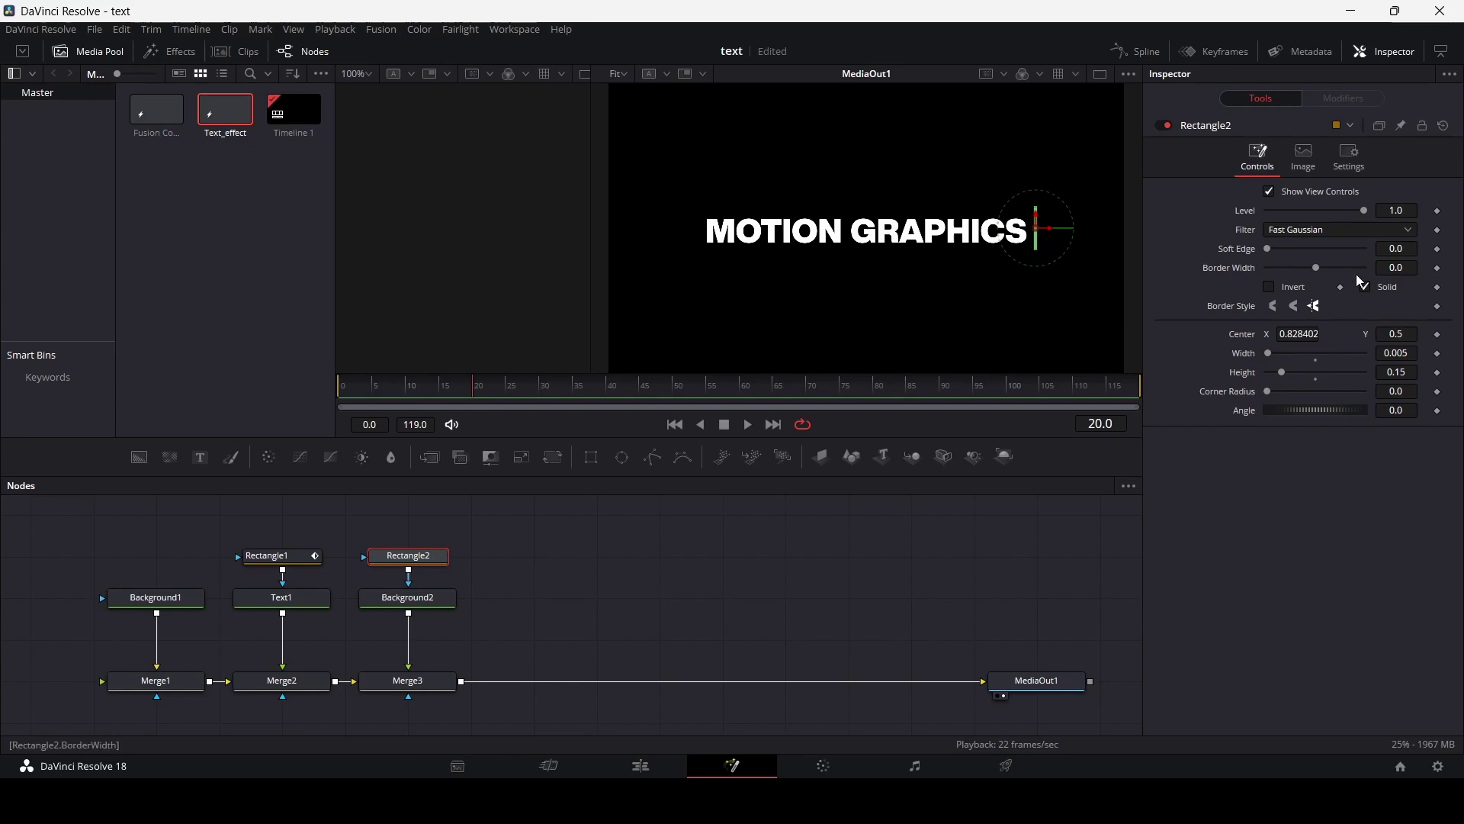
left_click(1438, 334)
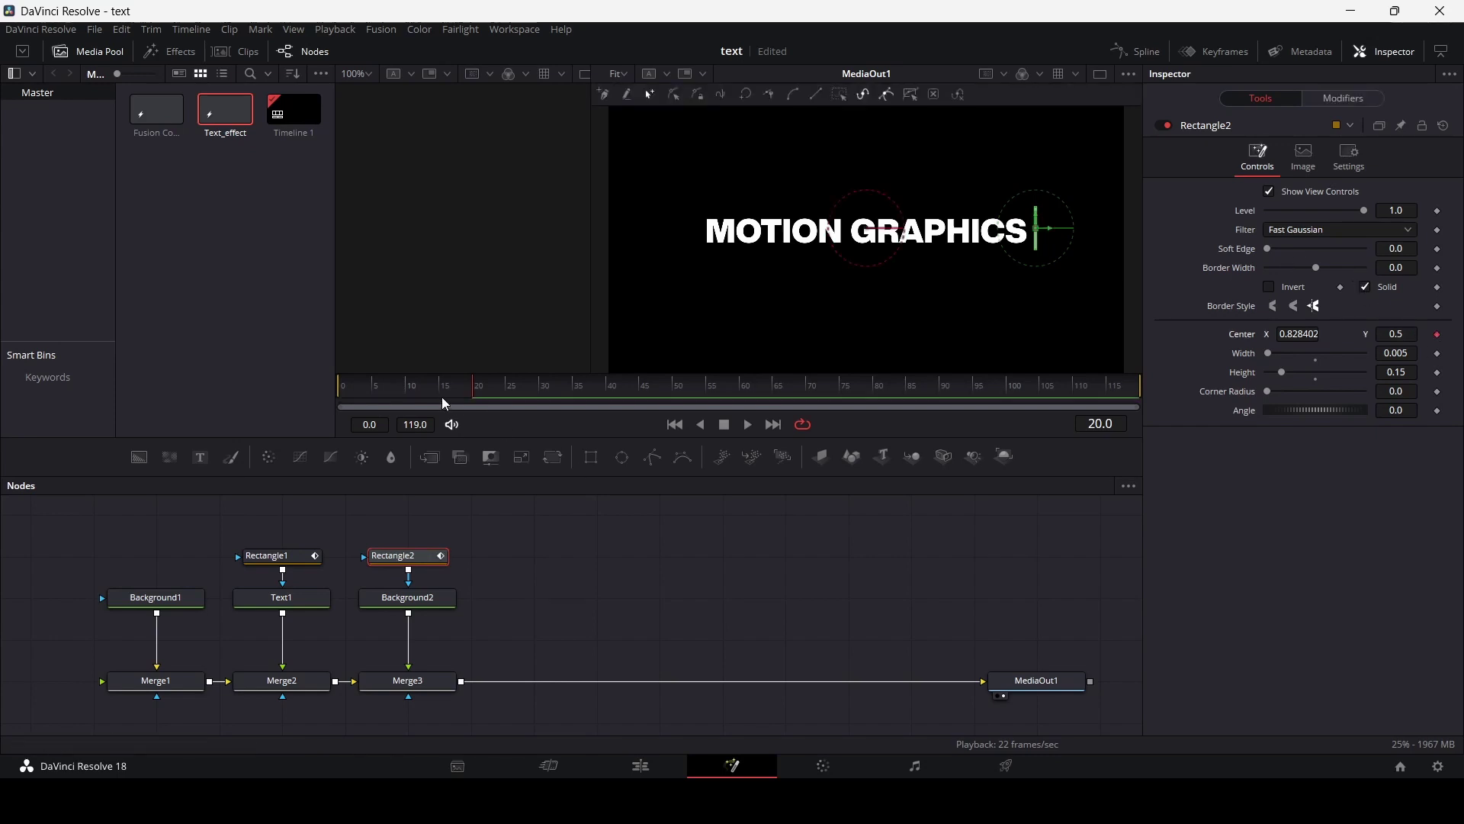
left_click(371, 399)
left_click_drag(370, 398, 343, 398)
left_click_drag(1039, 236, 695, 243)
left_click(551, 552)
key("space")
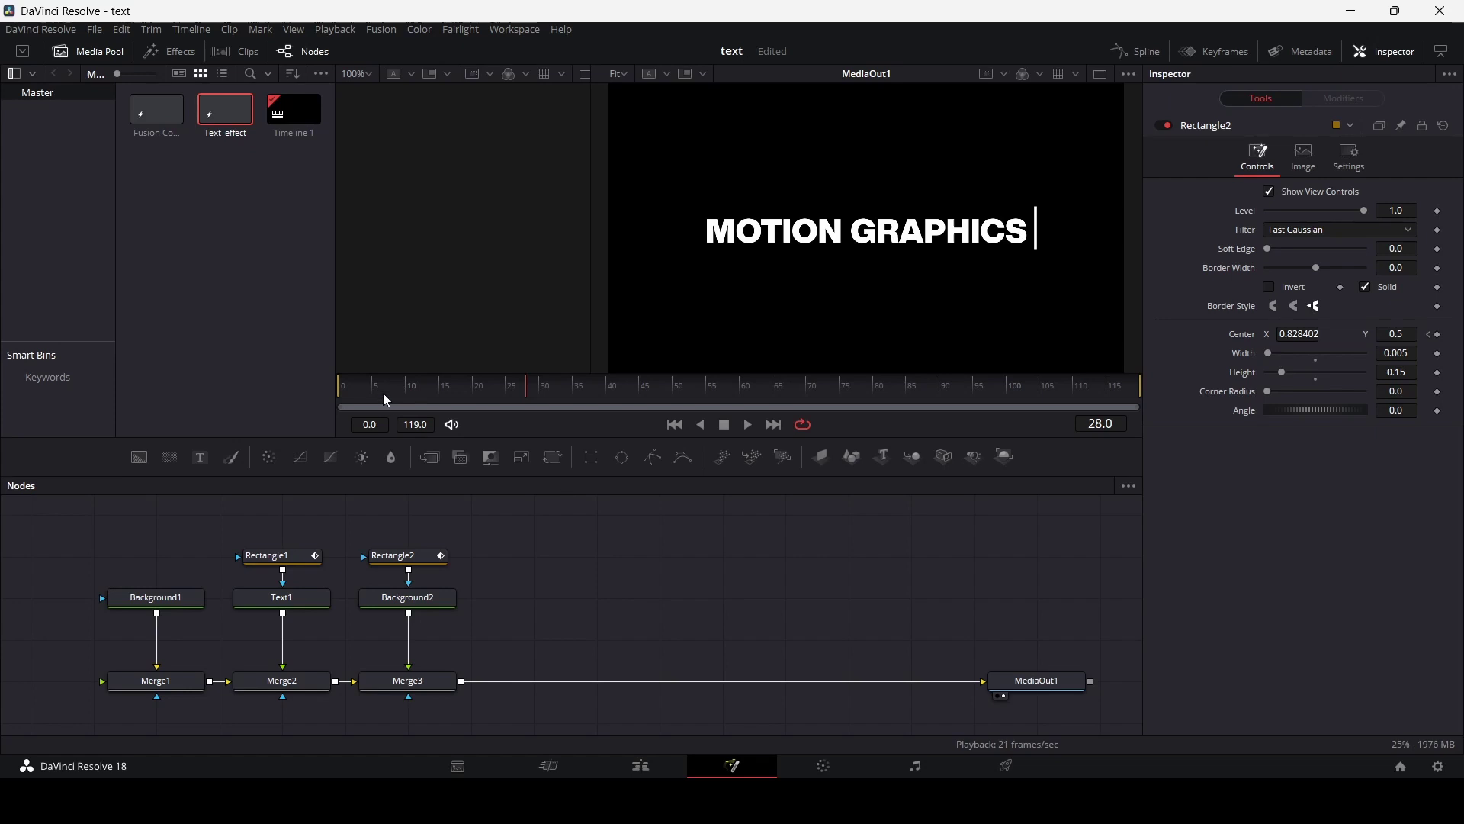
Match the bar to the title's reveal edge with extra center keyframes from frame 1 (about X 0.221) to frame 19 (about X 0.787)
left_click_drag(382, 392, 350, 409)
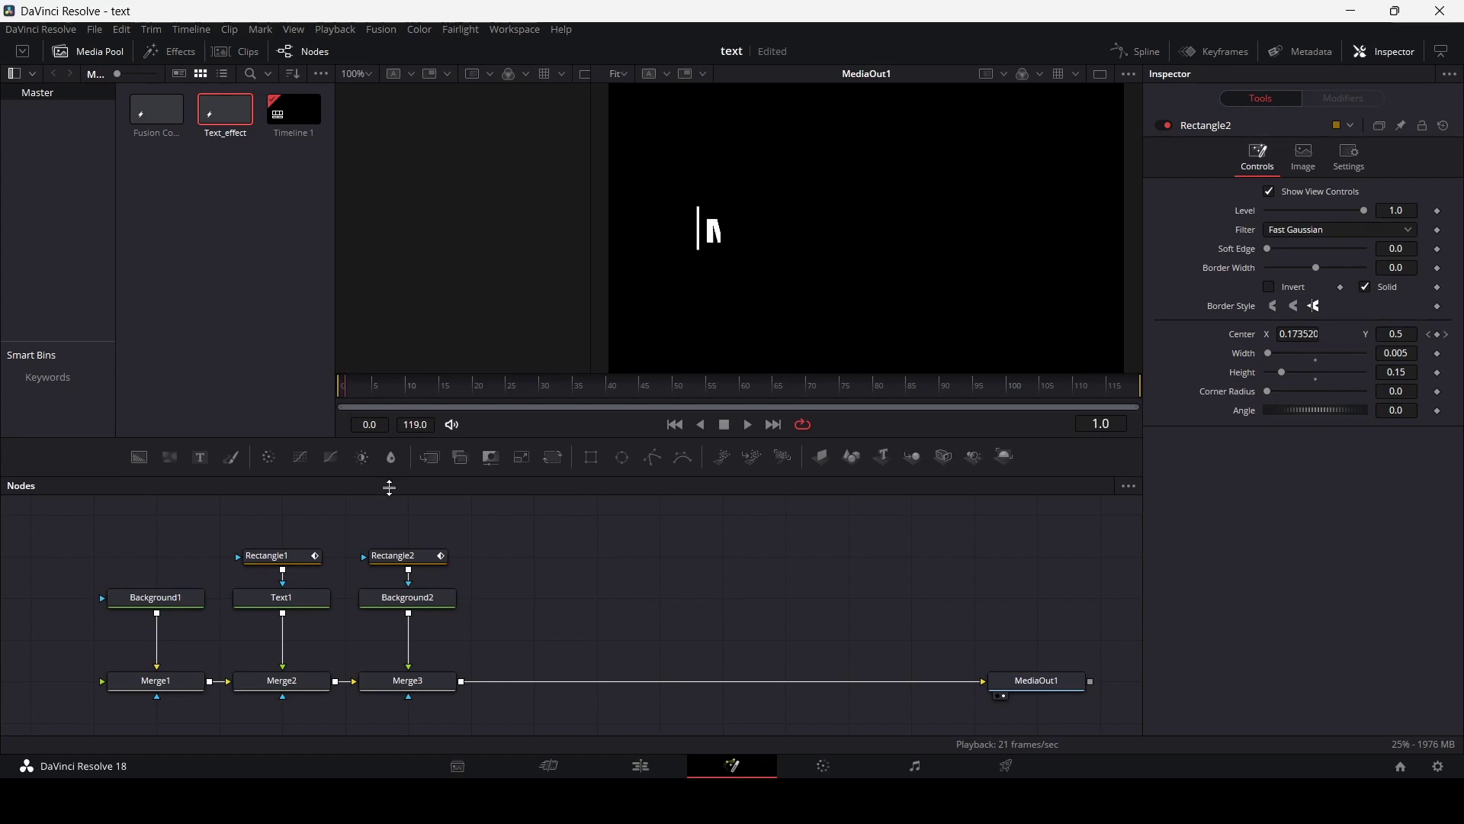
left_click(425, 555)
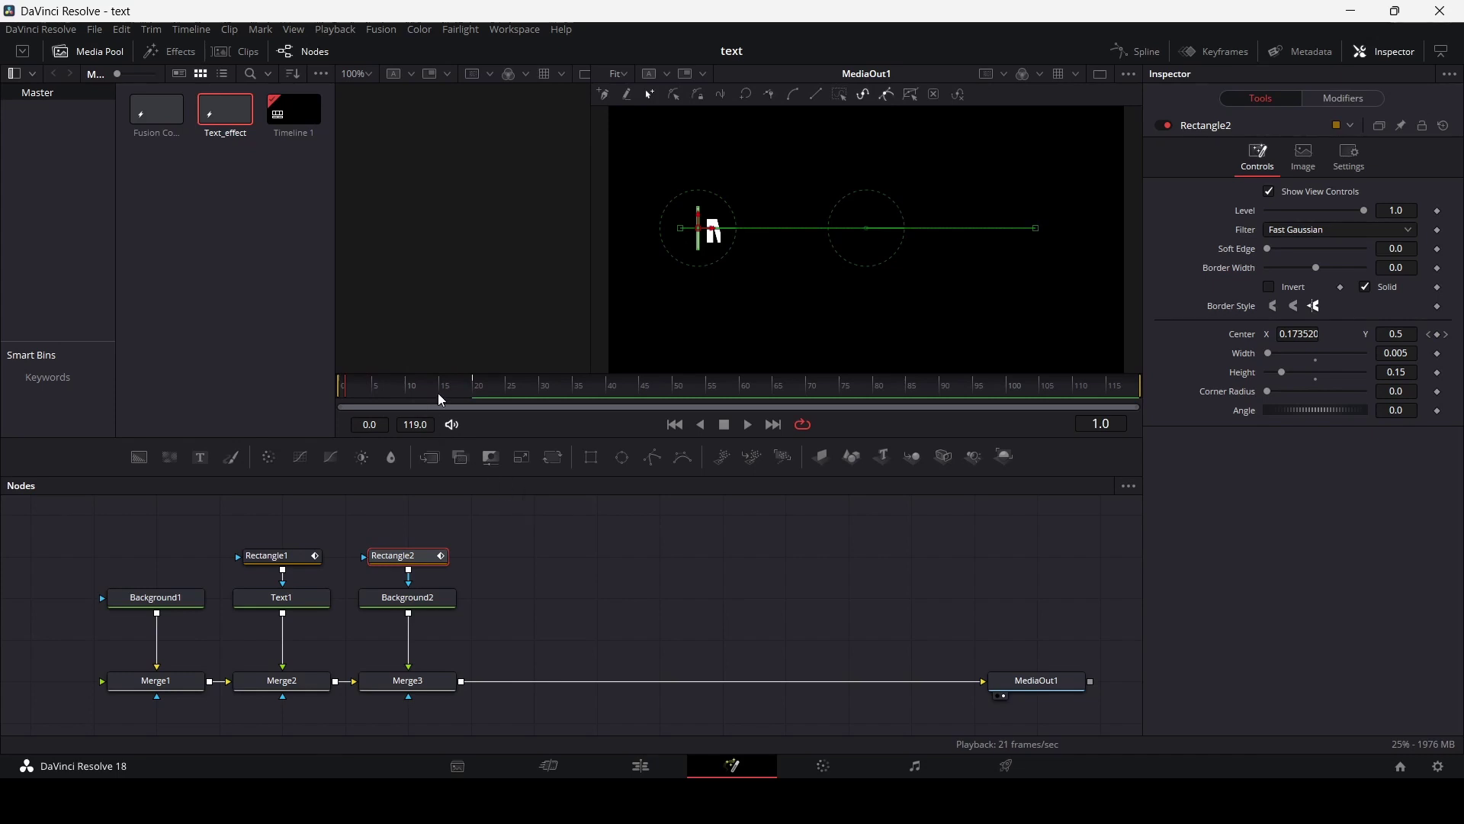
left_click(409, 564)
left_click_drag(710, 229, 734, 230)
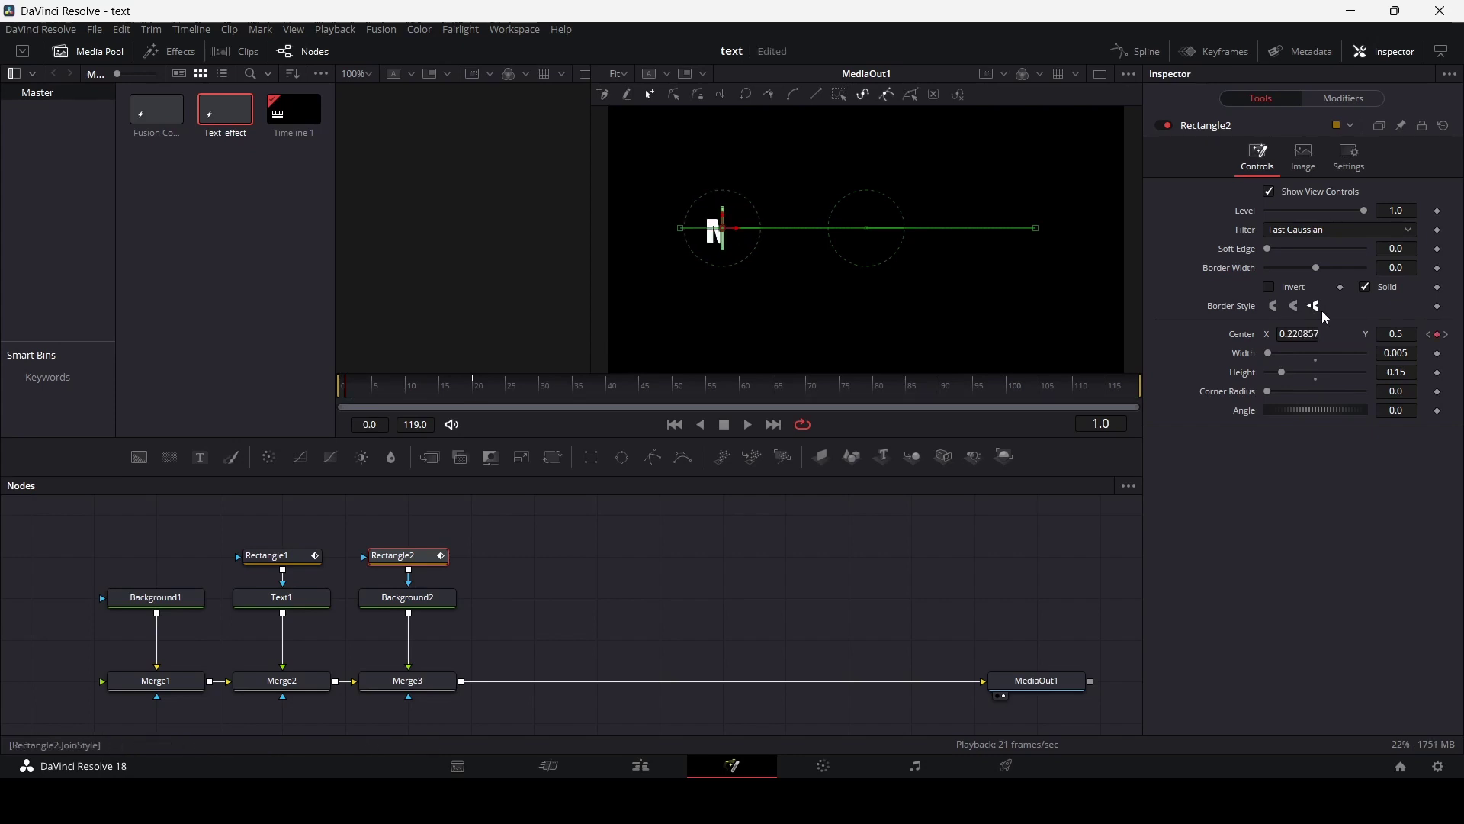
left_click(349, 396)
left_click_drag(349, 397, 466, 400)
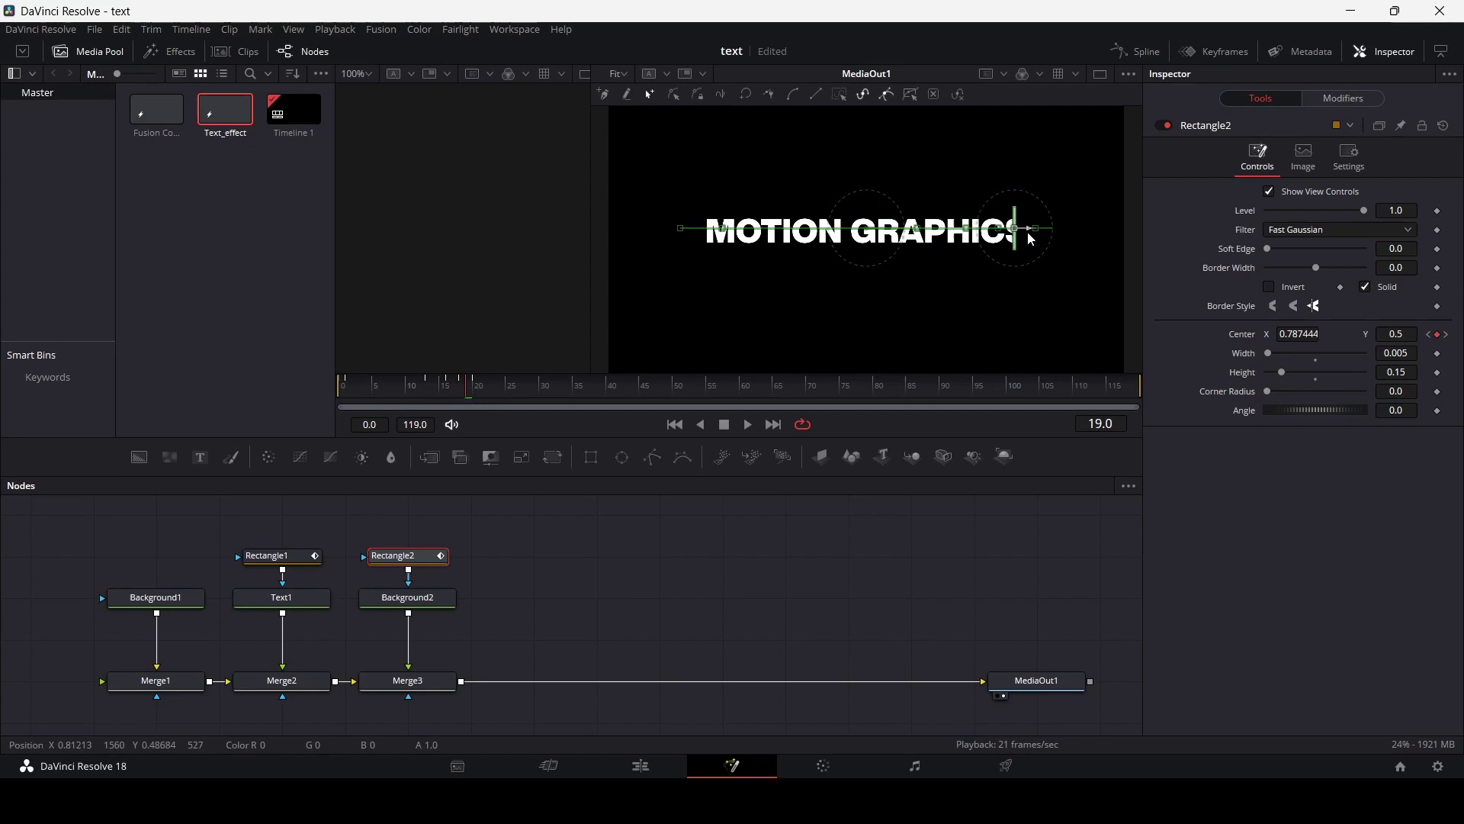
key("space")
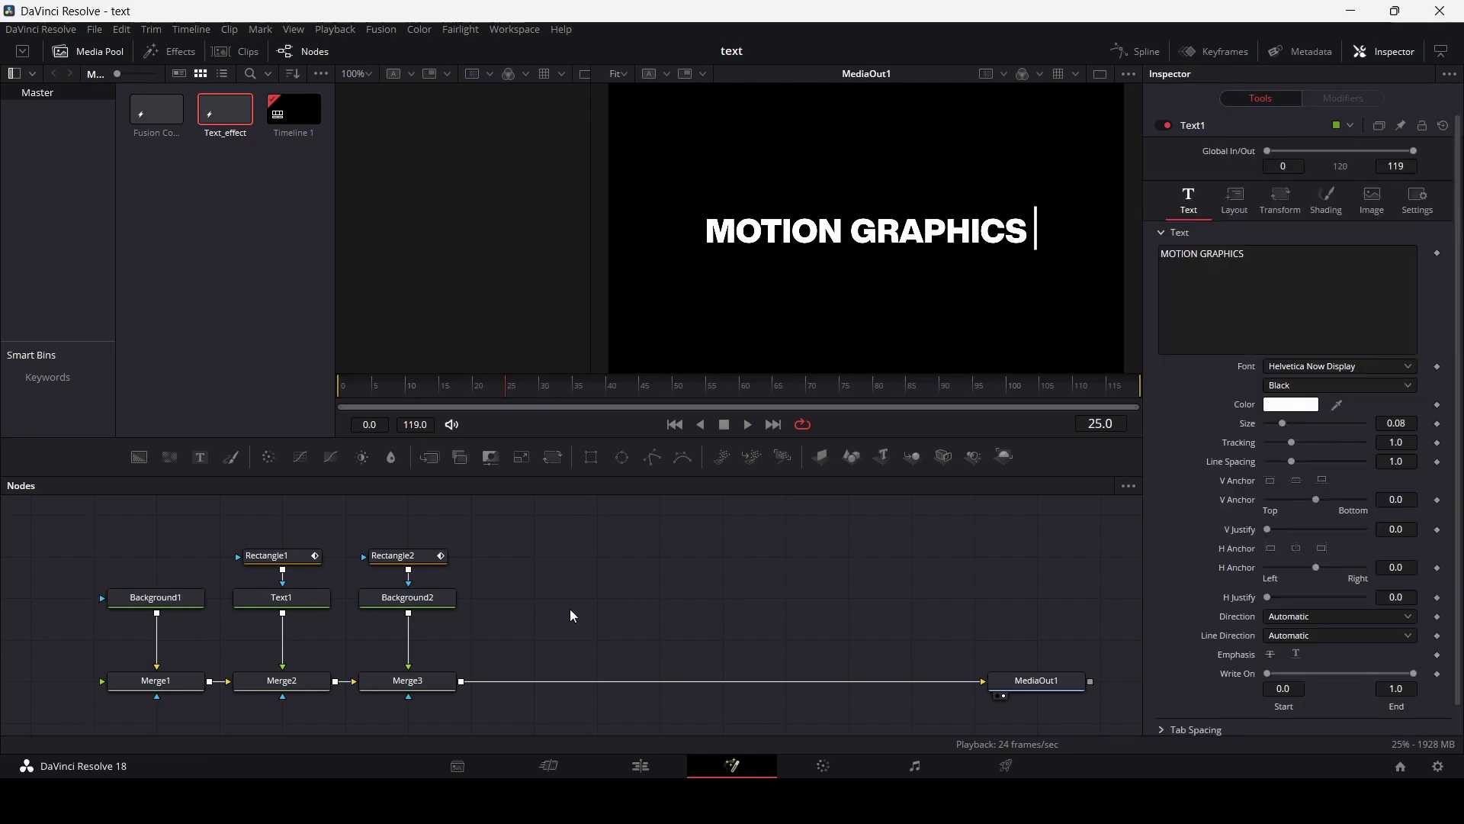
Duplicate the Text1 node and merge the copy into the chain after Merge3
left_click(281, 599)
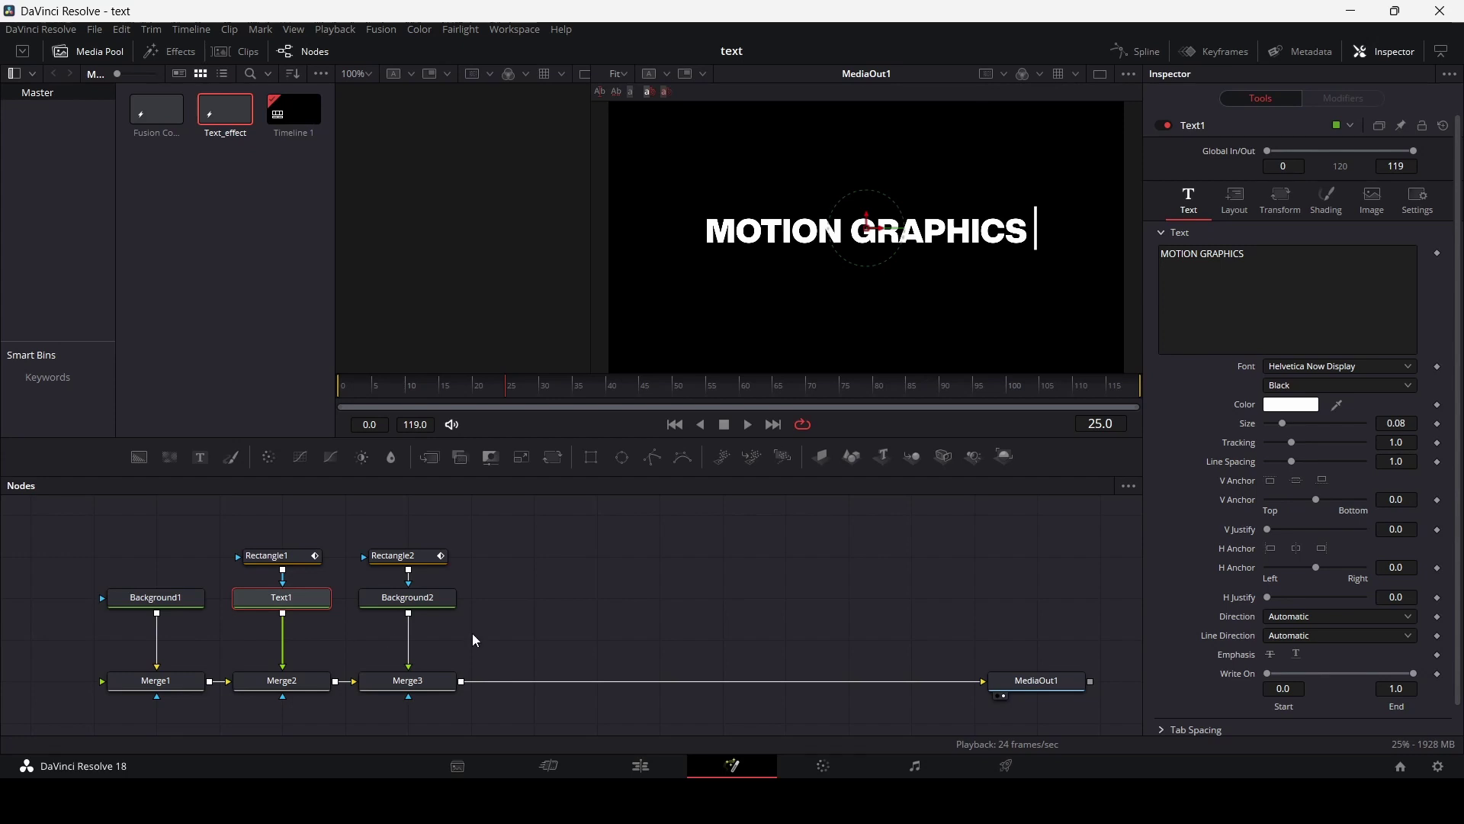
left_click(566, 602)
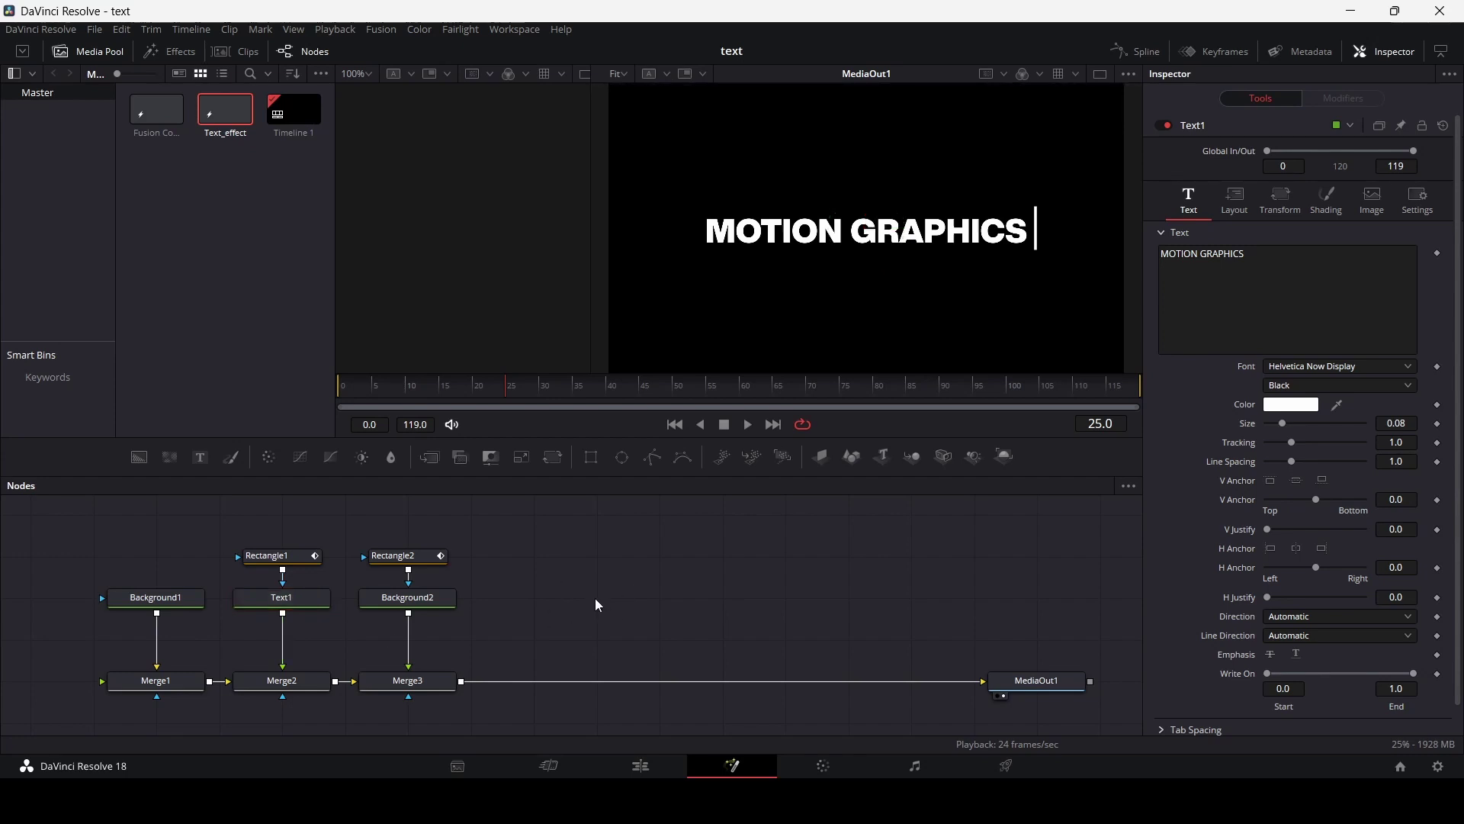
key("ctrl+v")
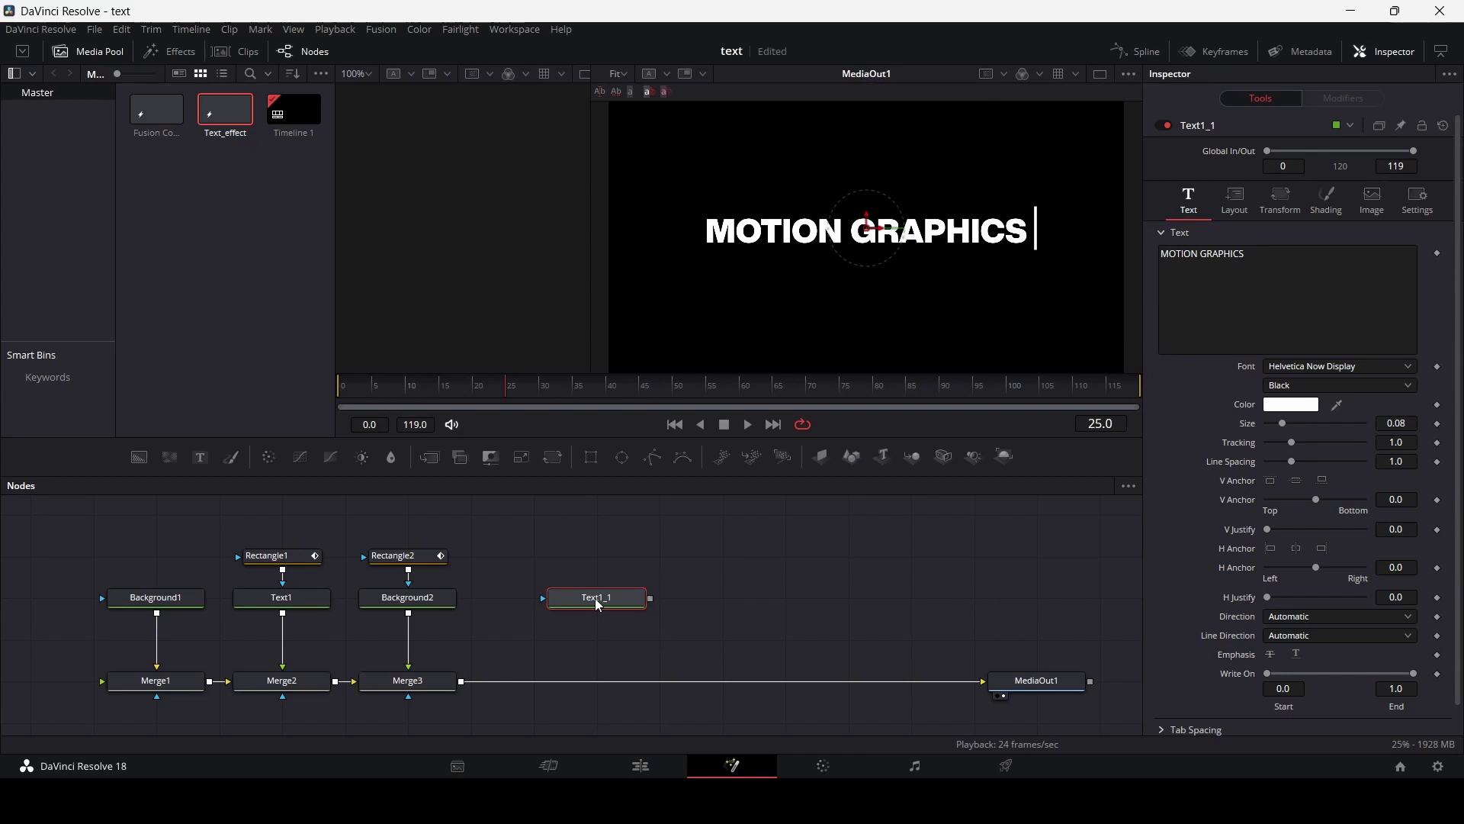
left_click_drag(598, 605, 535, 604)
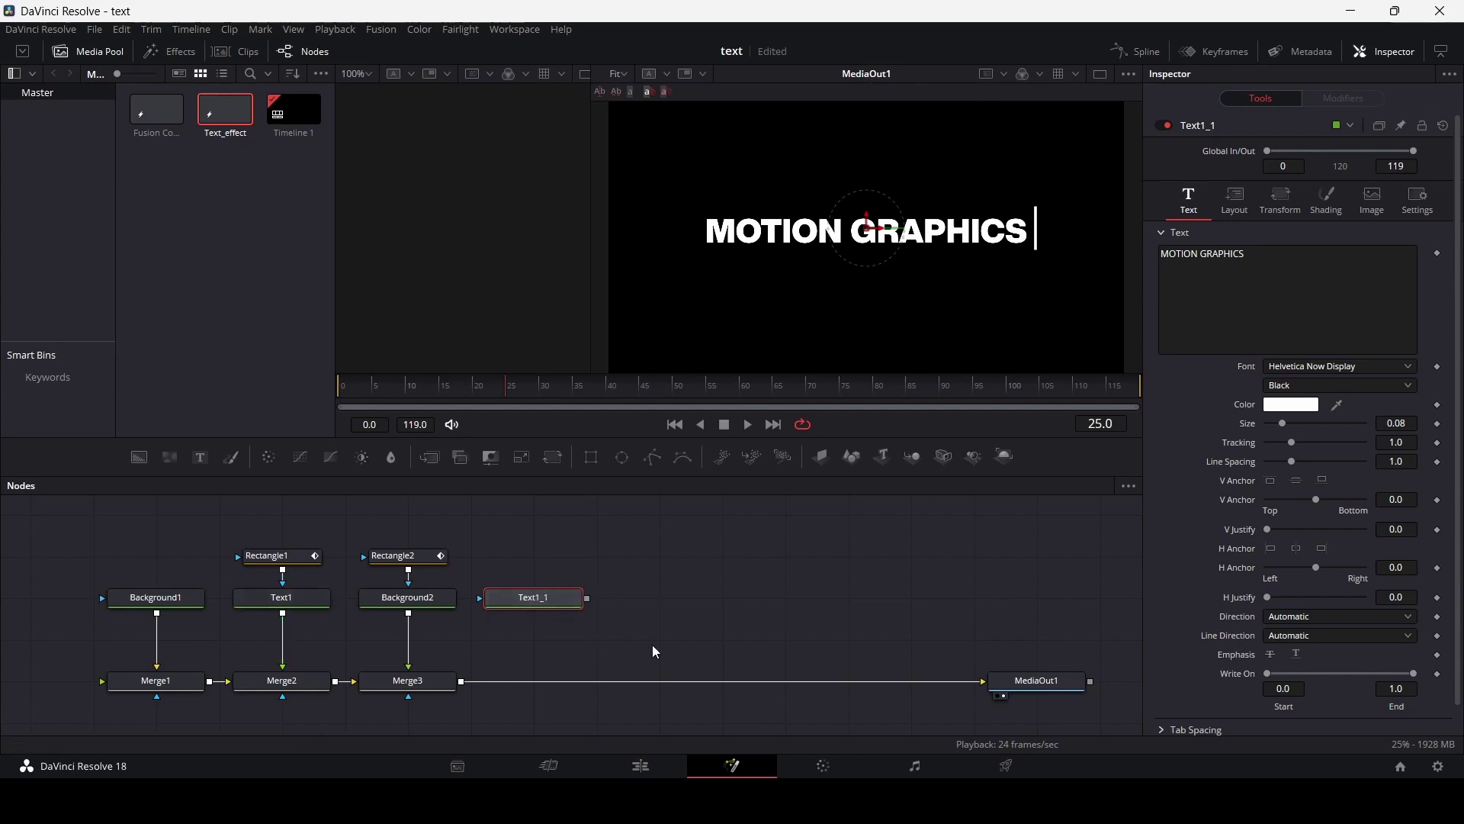
left_click_drag(517, 652, 461, 683)
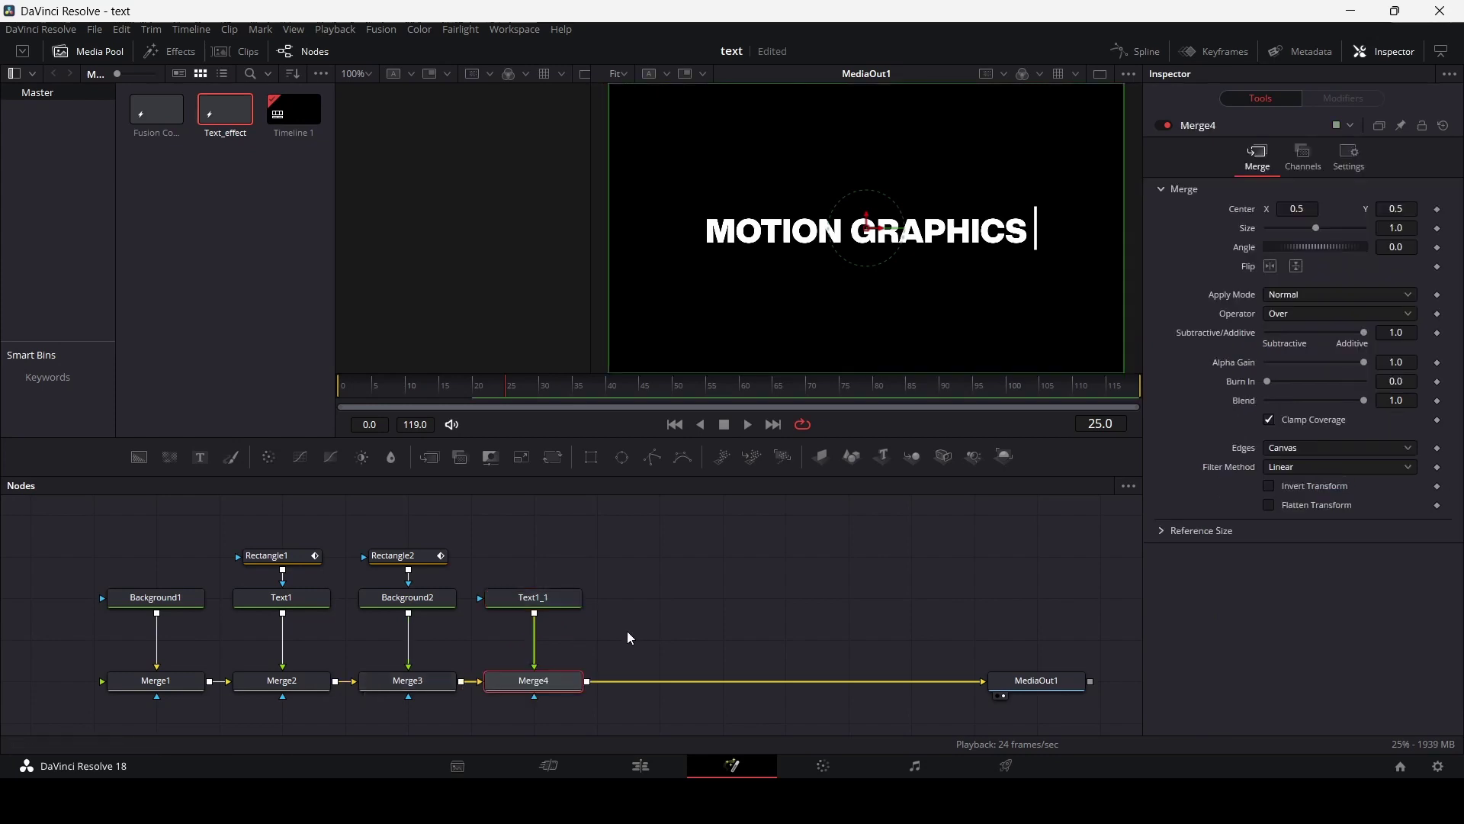
Move the copied title directly above the original, to about Y 0.618, and change its shading appearance to an outline
left_click(564, 599)
left_click_drag(867, 220, 868, 186)
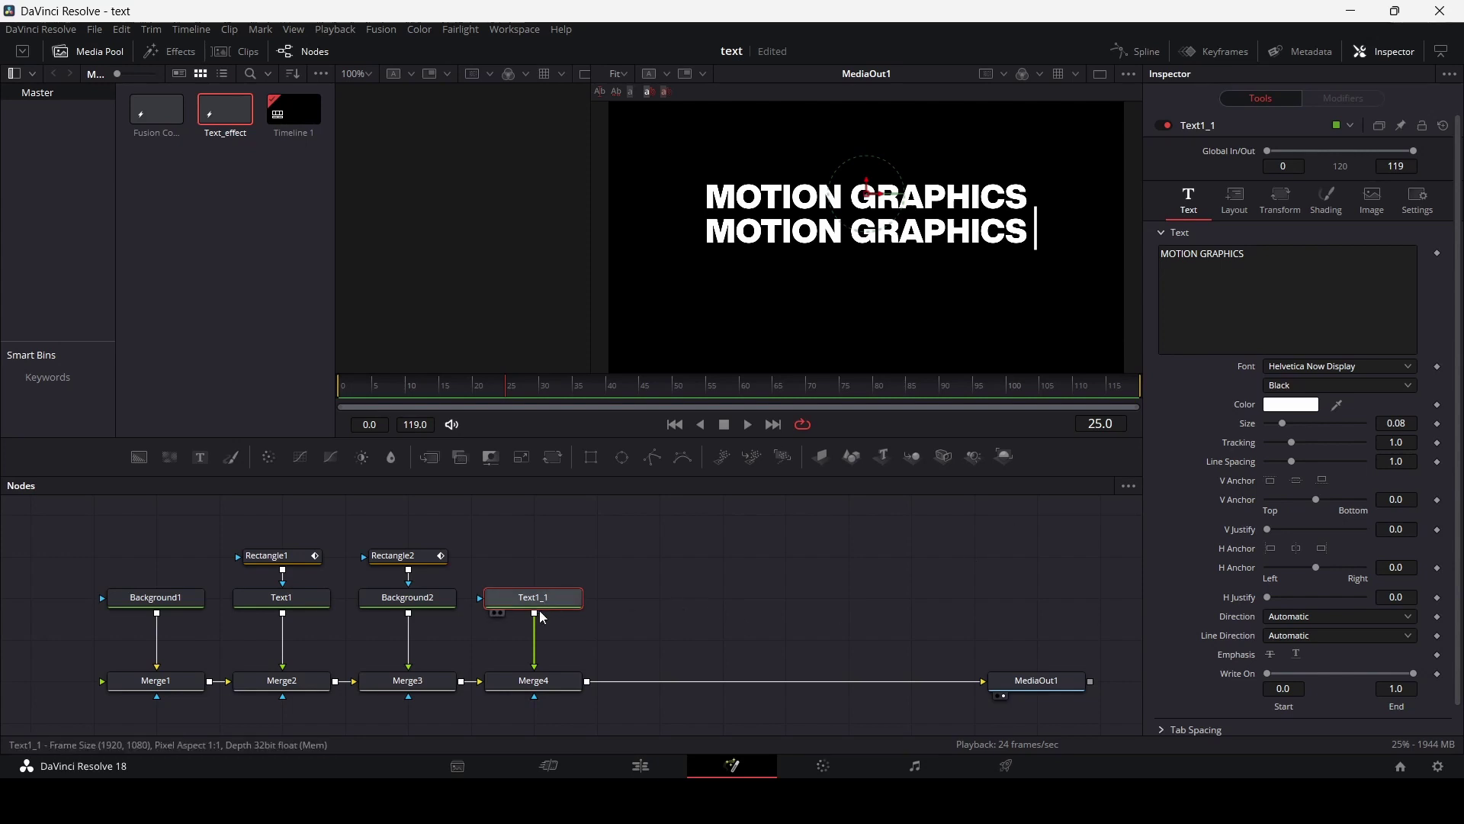
left_click(1340, 209)
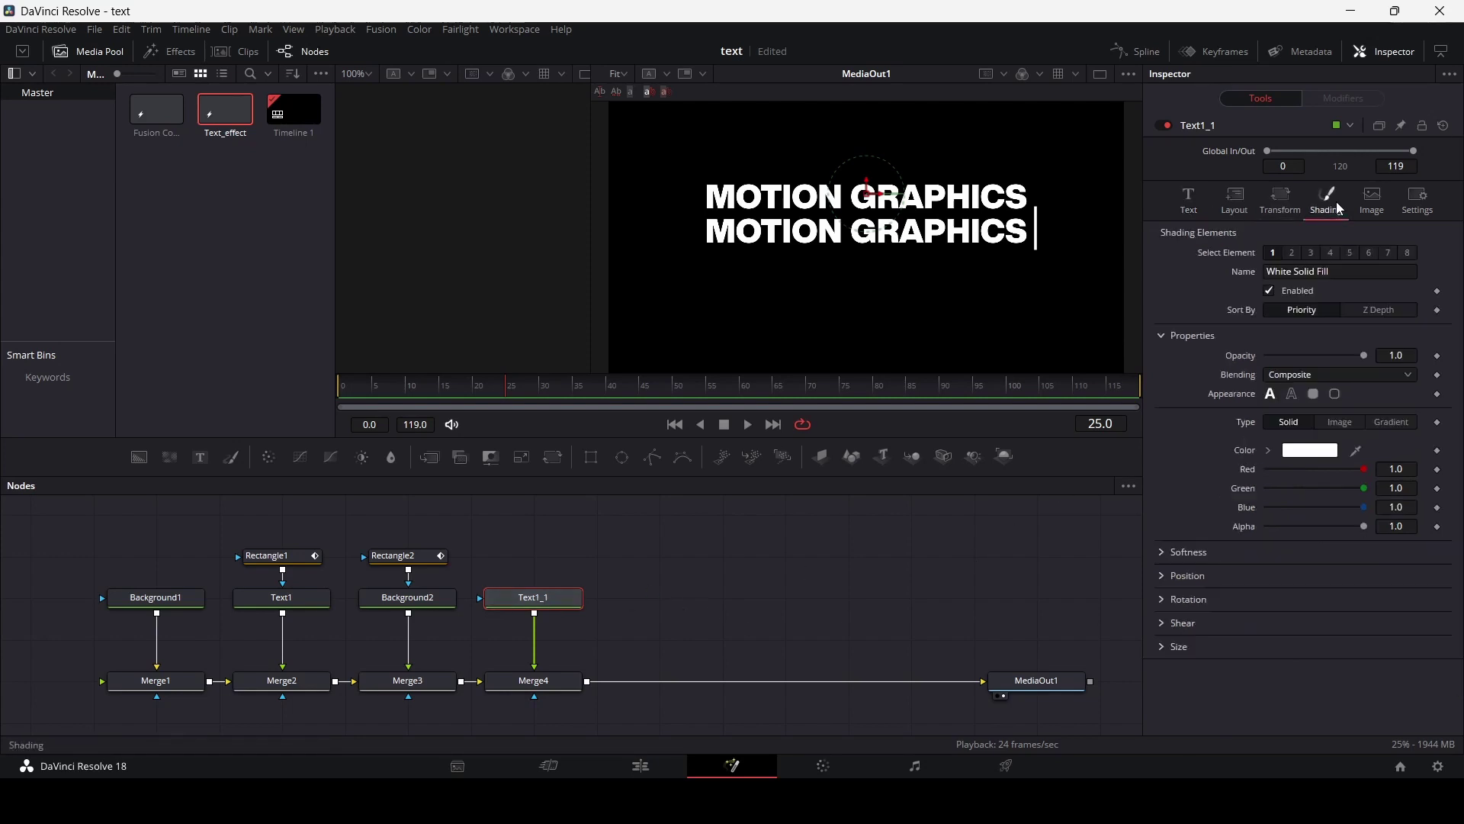
left_click(1292, 394)
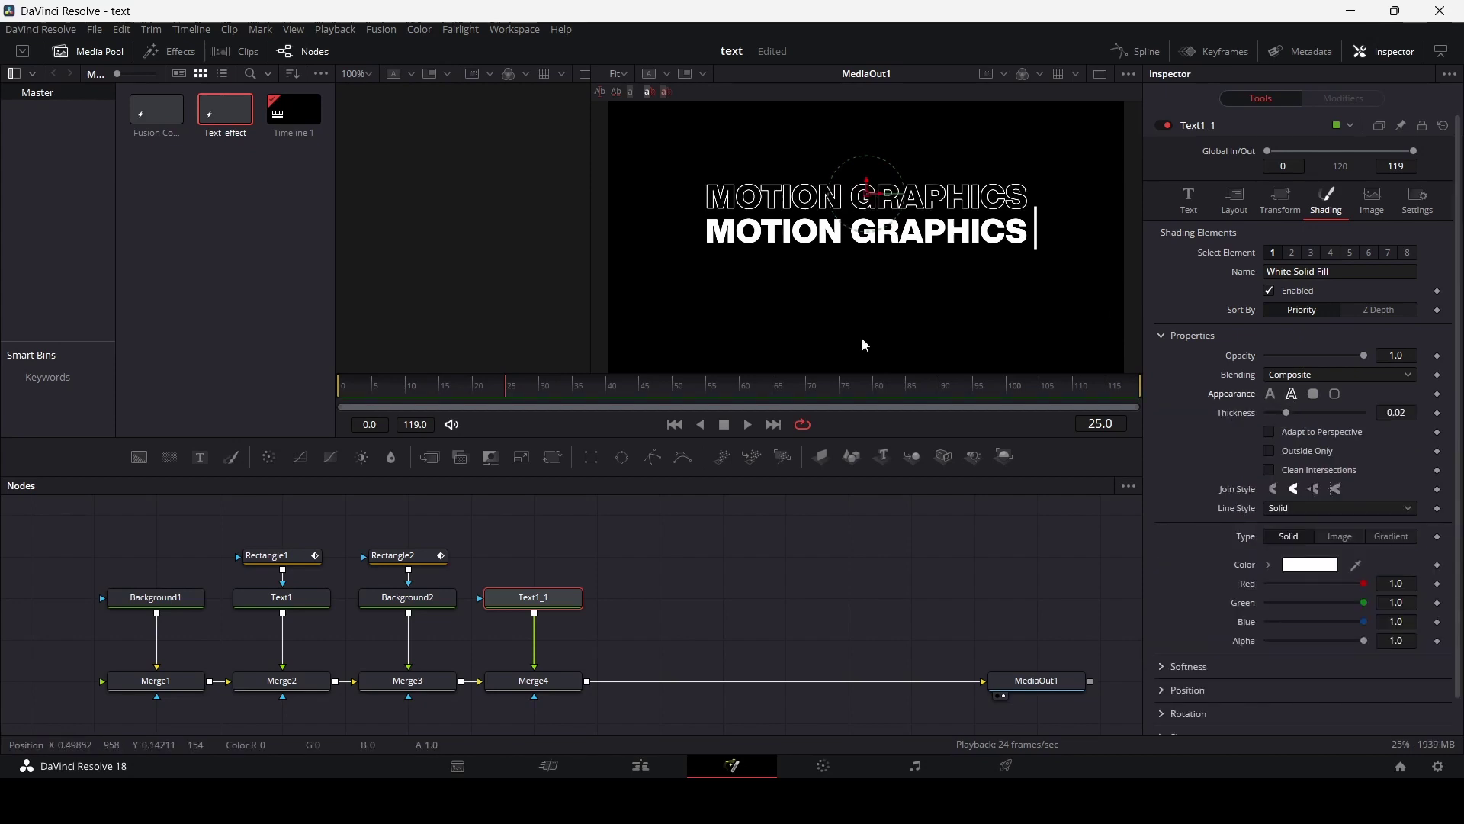
Duplicate the outlined text, merge the copy after Merge4, and move it directly below the solid title to about Y 0.379
left_click(723, 585)
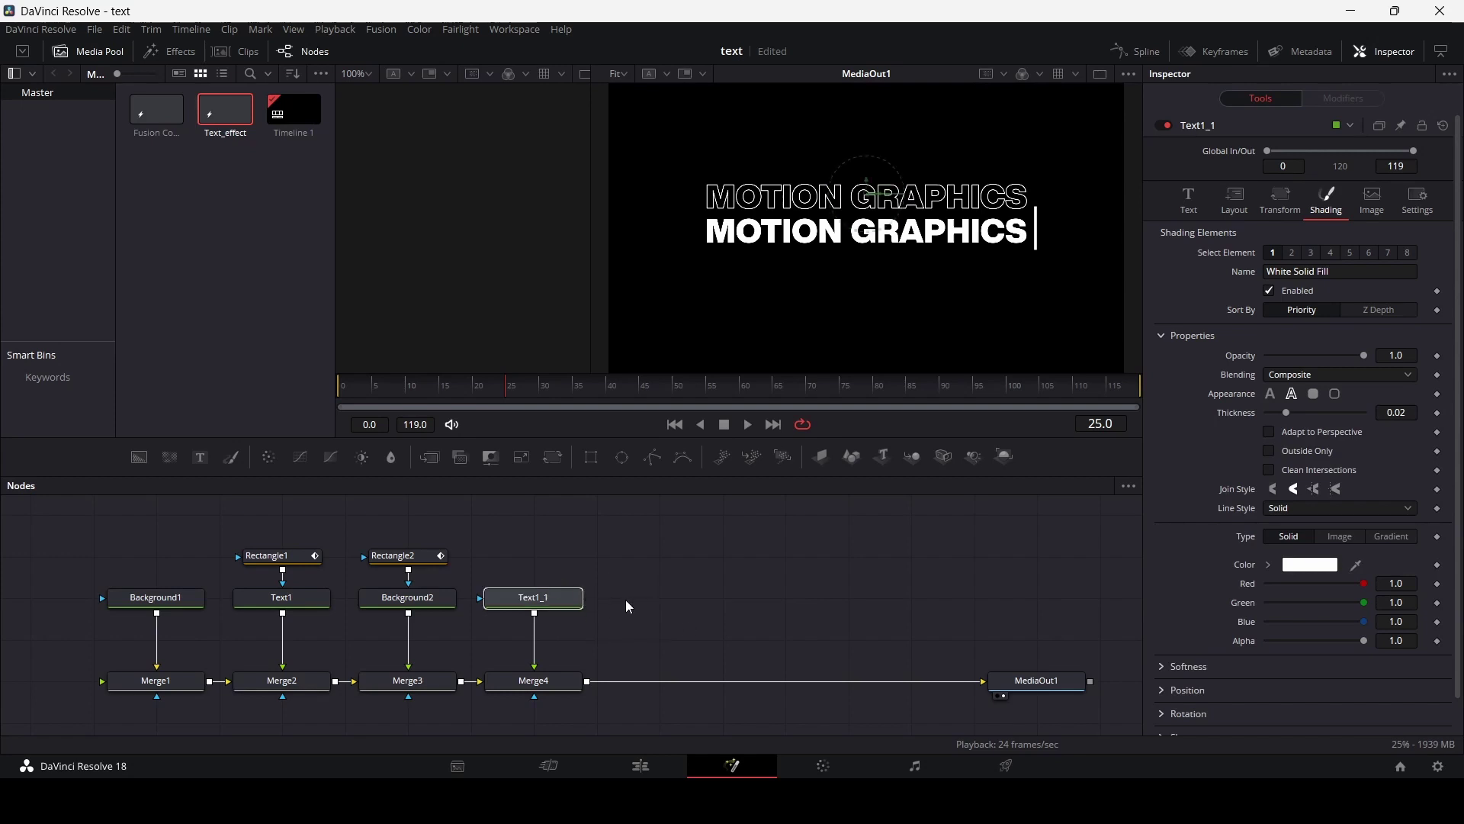
key("ctrl+v")
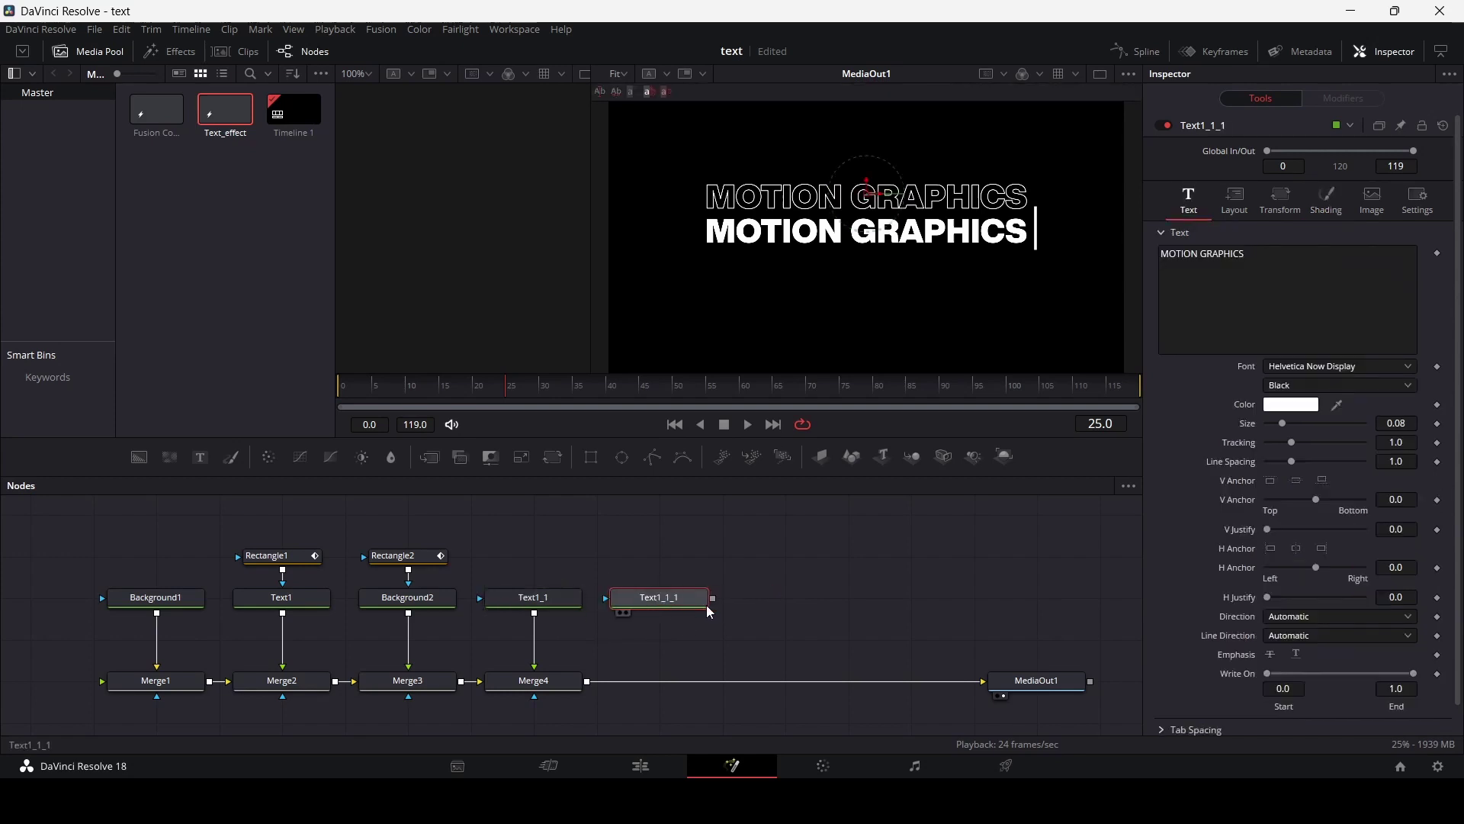
left_click_drag(713, 598, 587, 685)
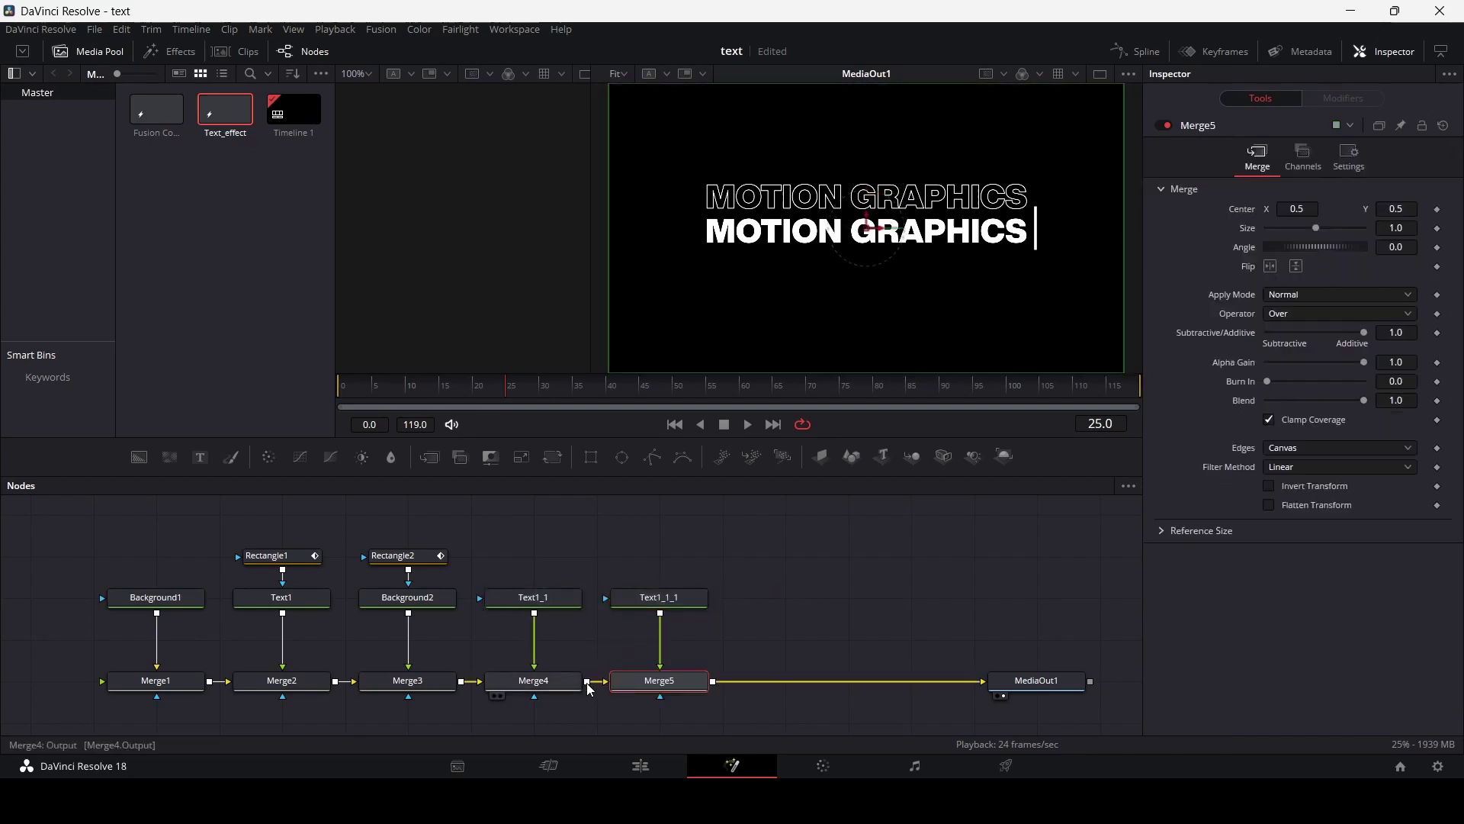
left_click(675, 606)
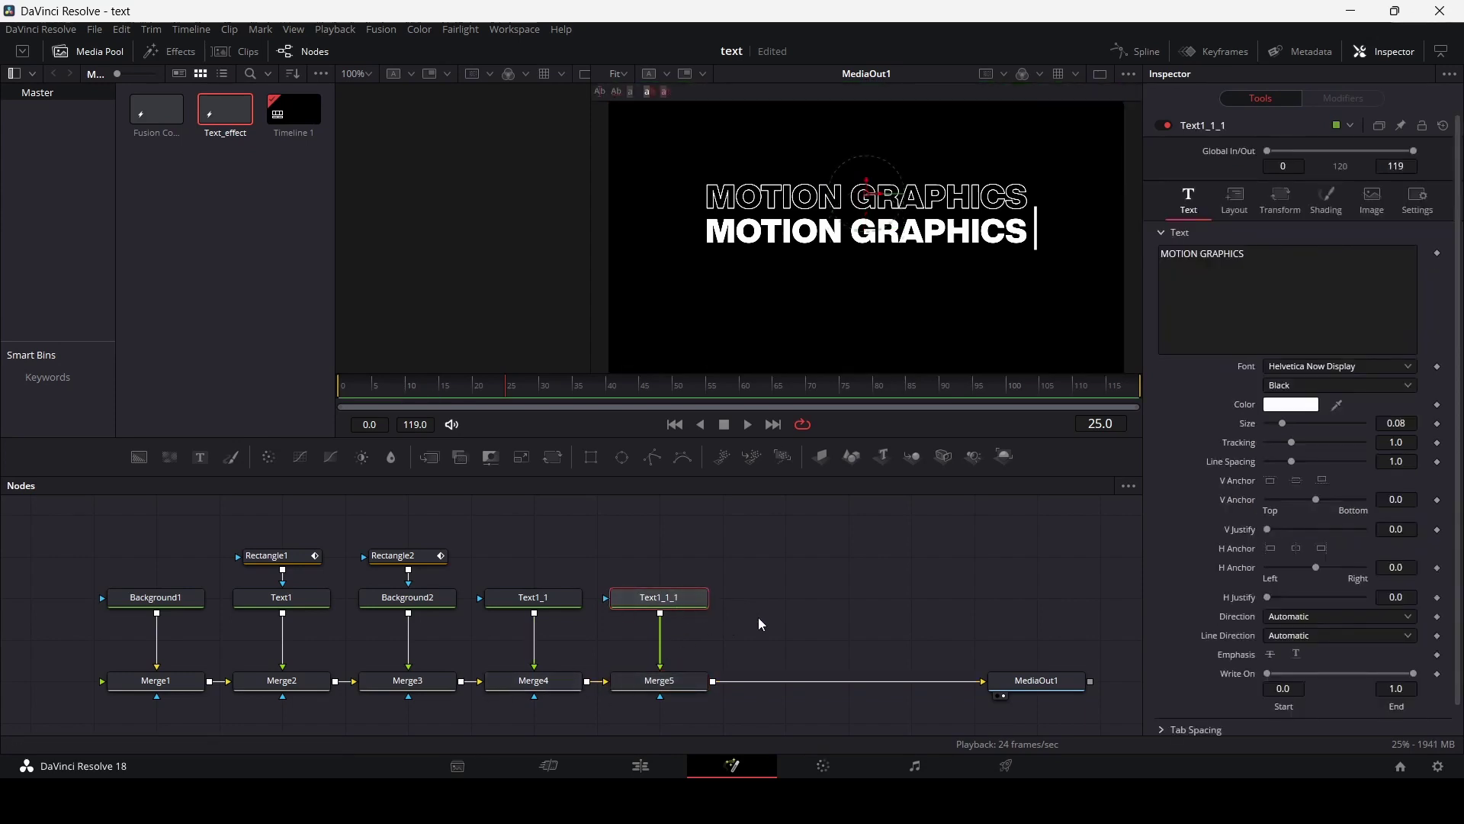
left_click_drag(868, 185, 871, 260)
left_click(867, 586)
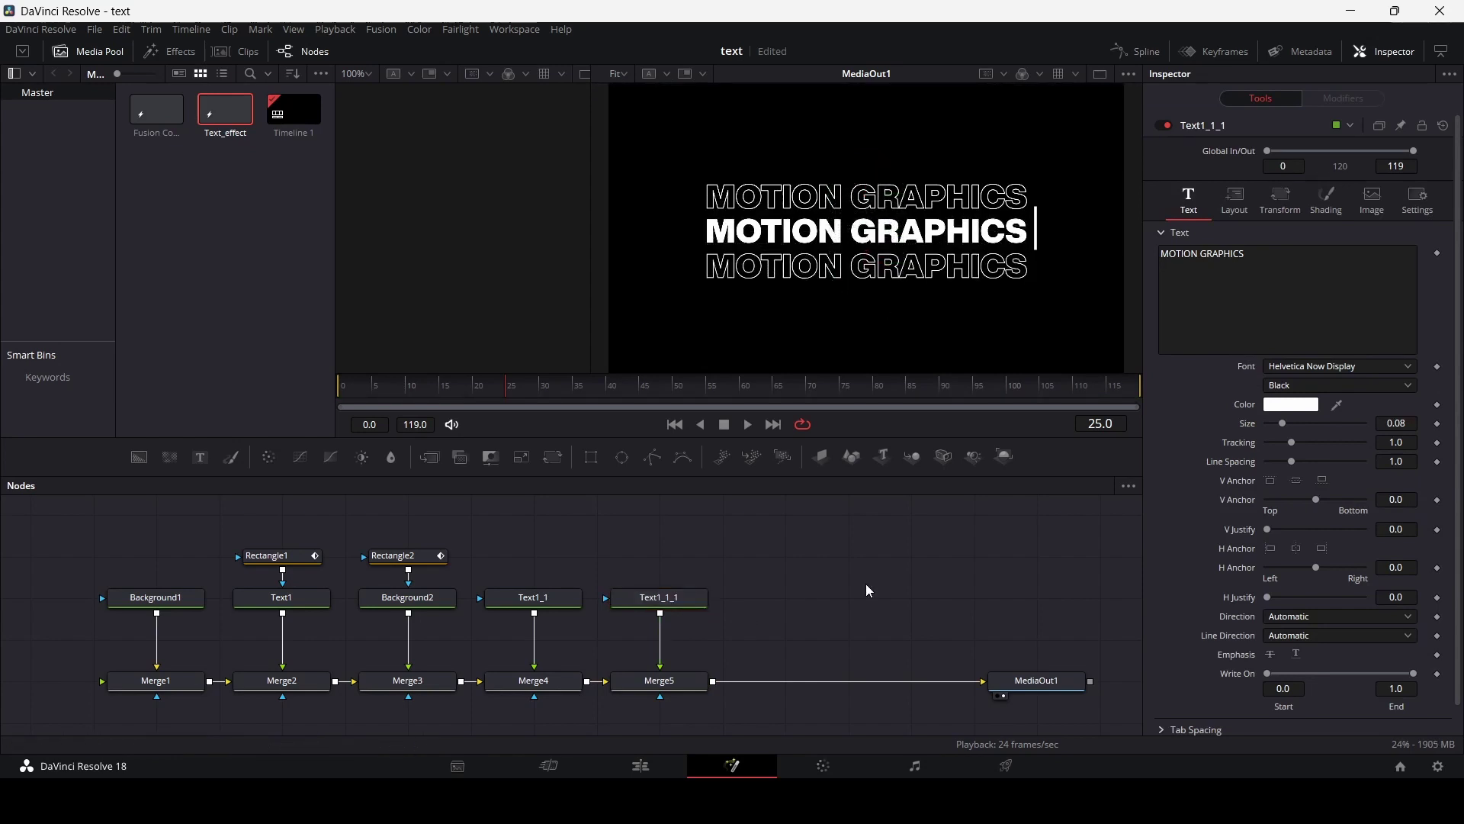
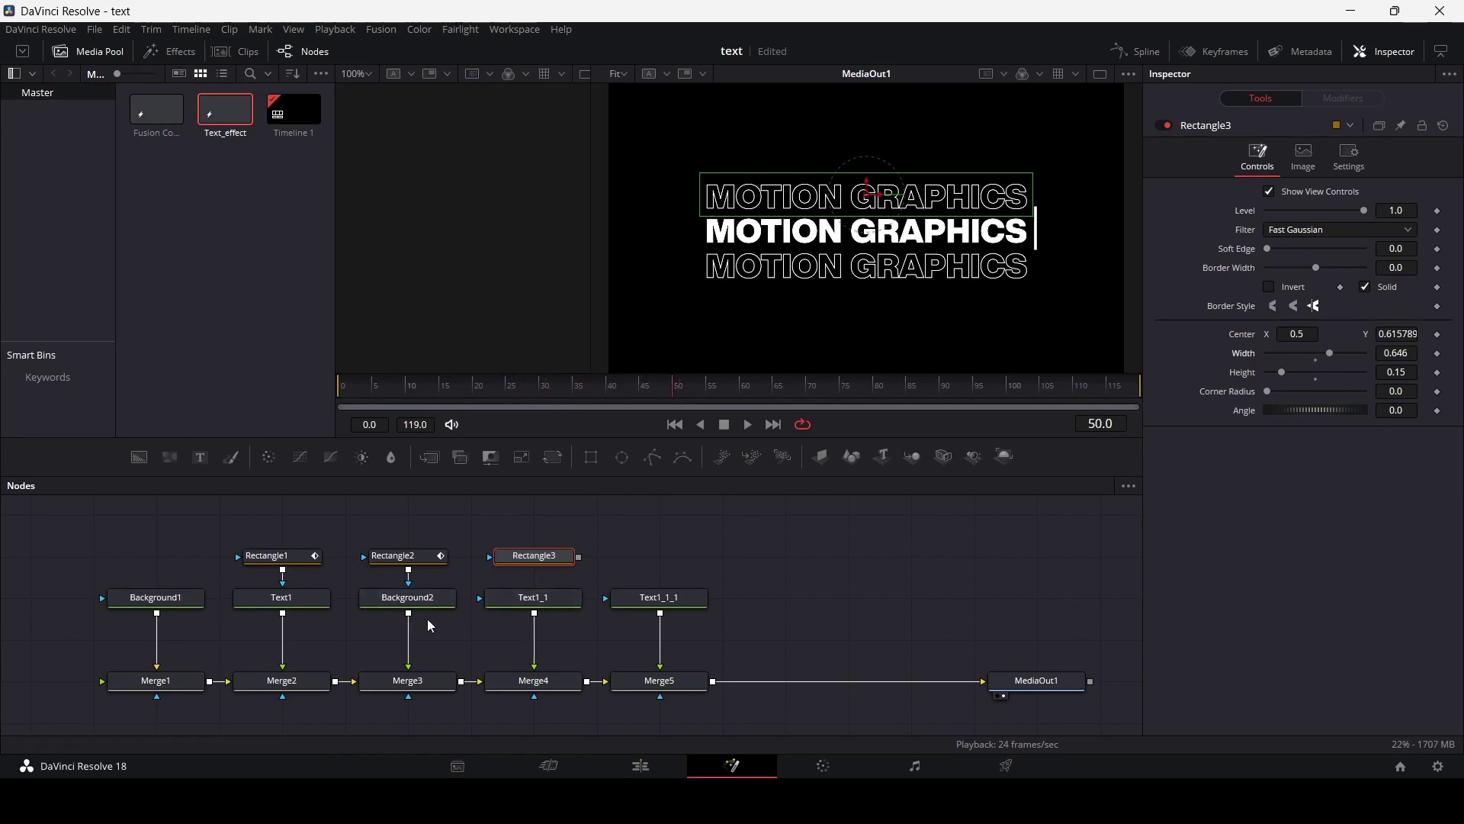
Mask Text1_1 with Rectangle3 and keyframe the text's center at frames 50 and 30, lowering it to about Y 0.497 at frame 30
left_click(406, 556)
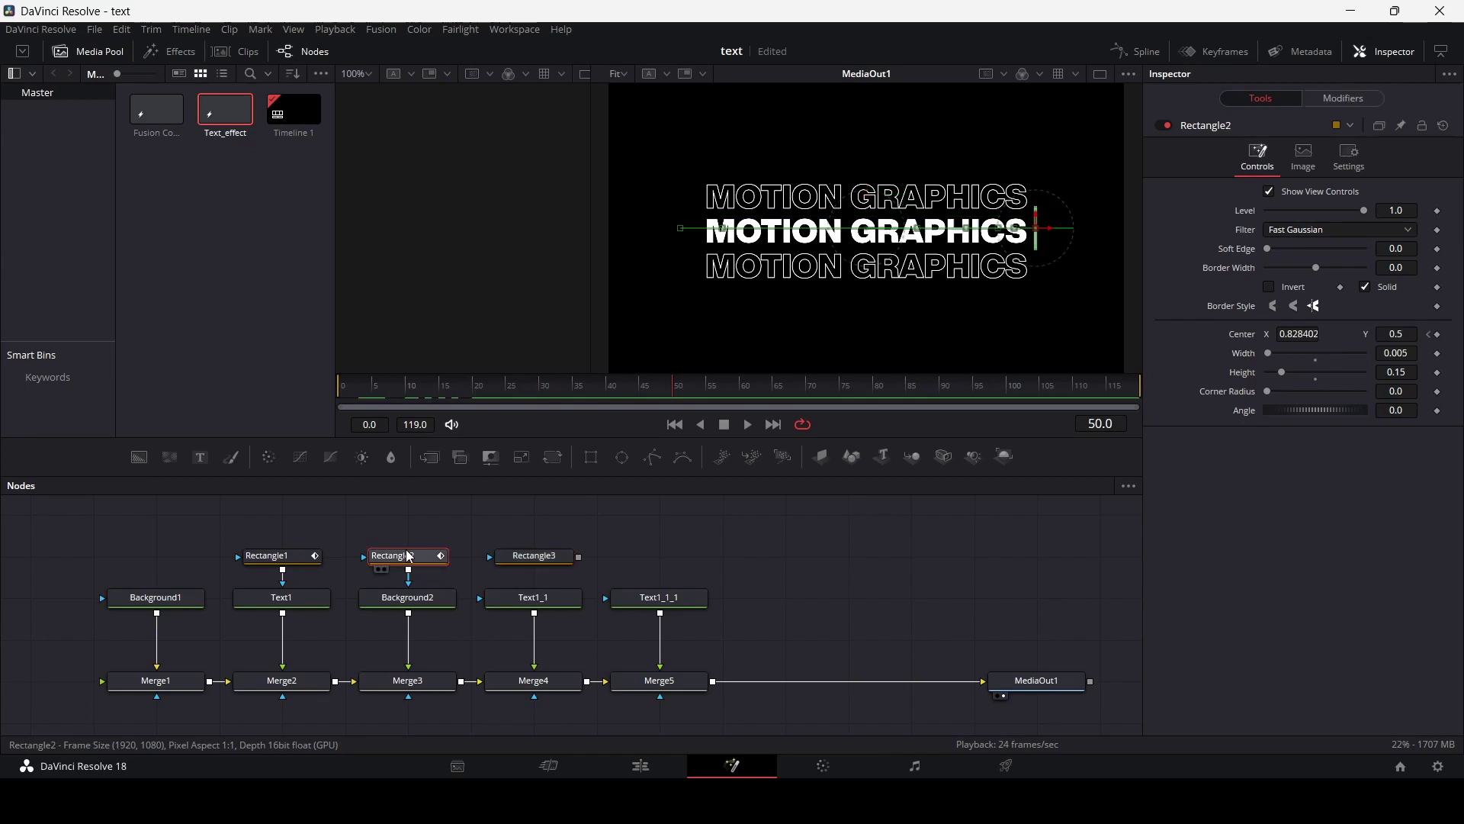
left_click(548, 560)
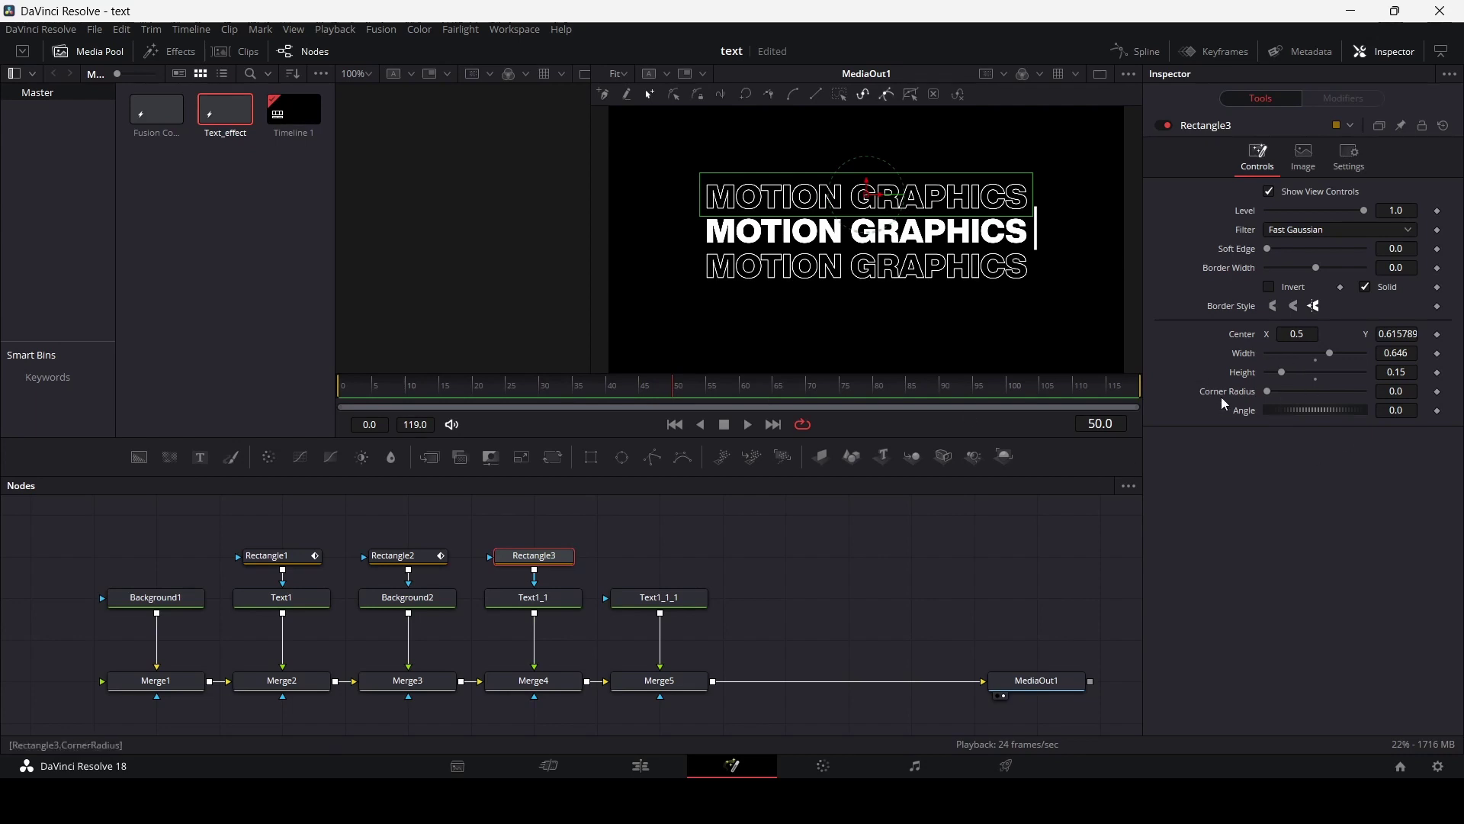
left_click(551, 603)
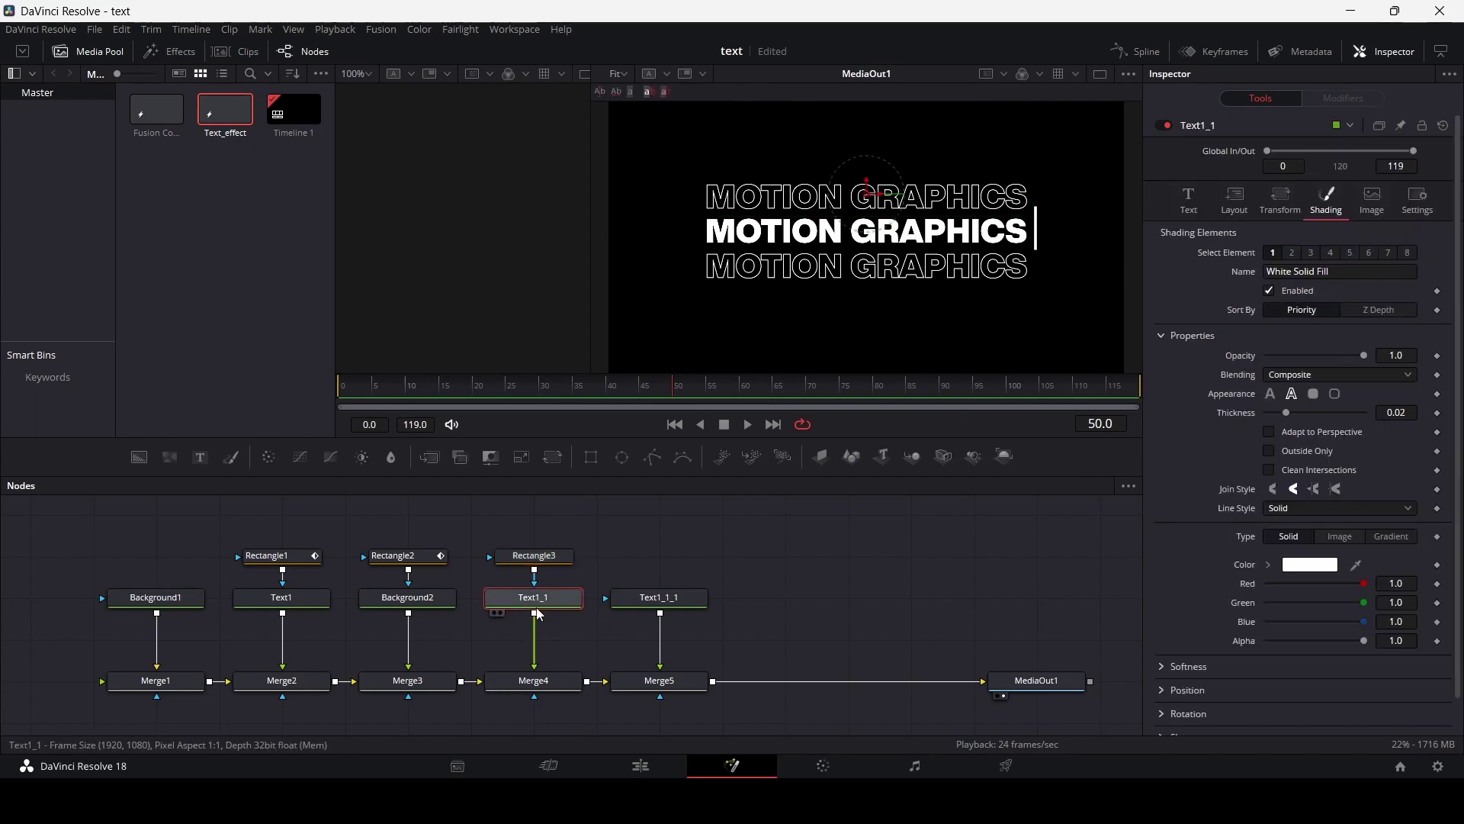
left_click(1235, 202)
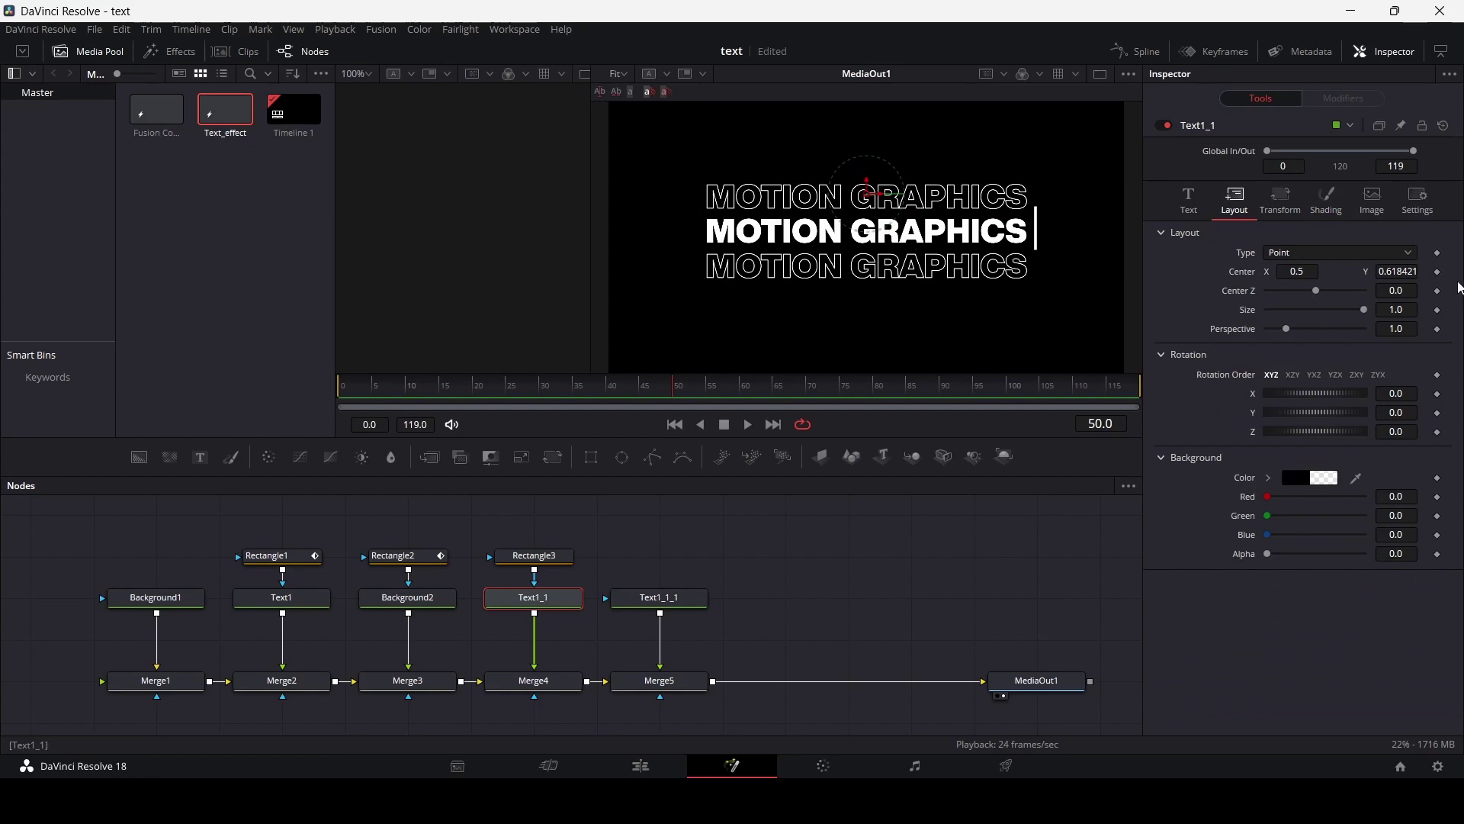
left_click(1438, 272)
left_click(541, 389)
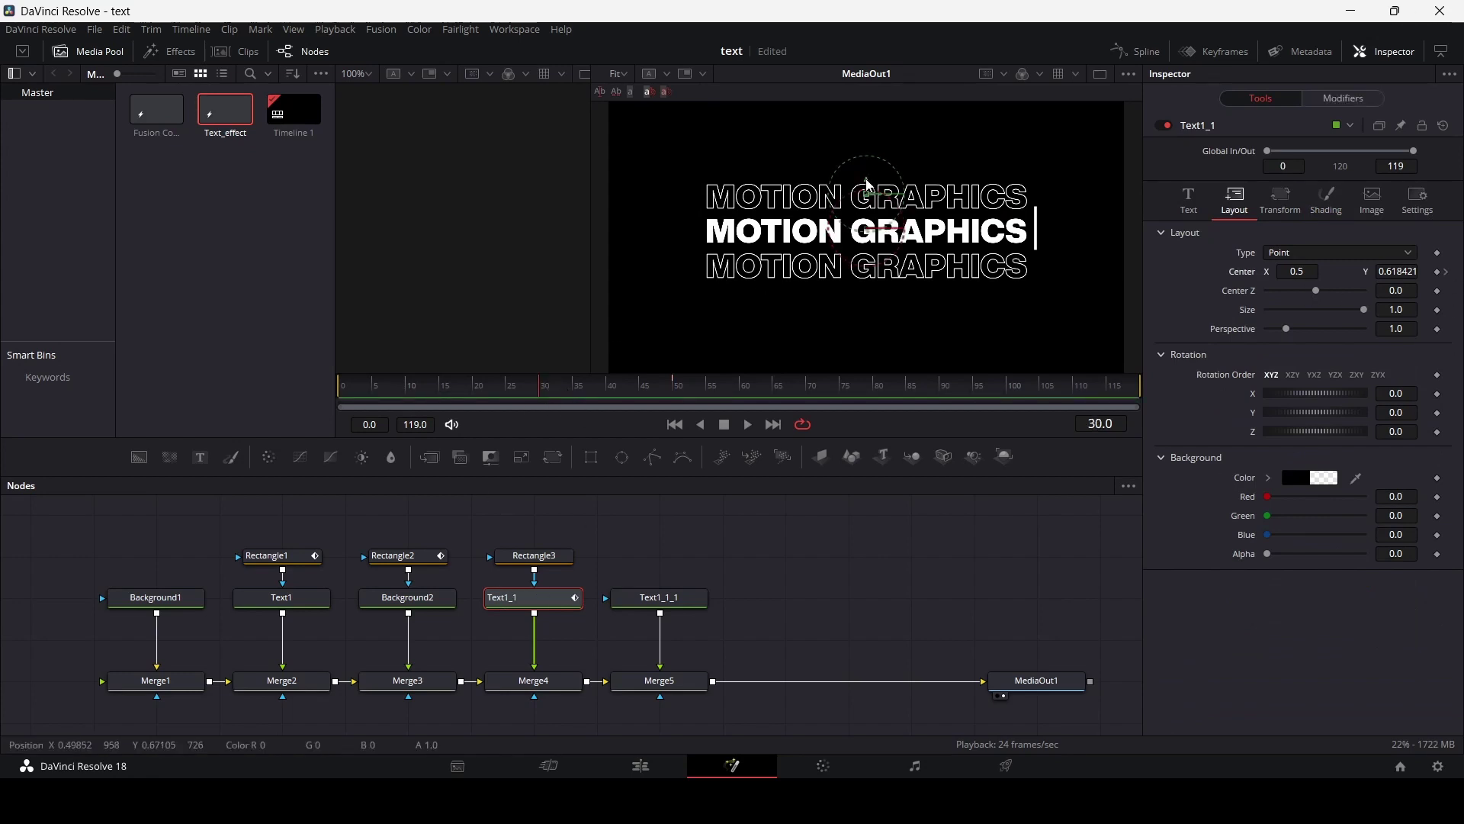
left_click_drag(867, 183, 870, 221)
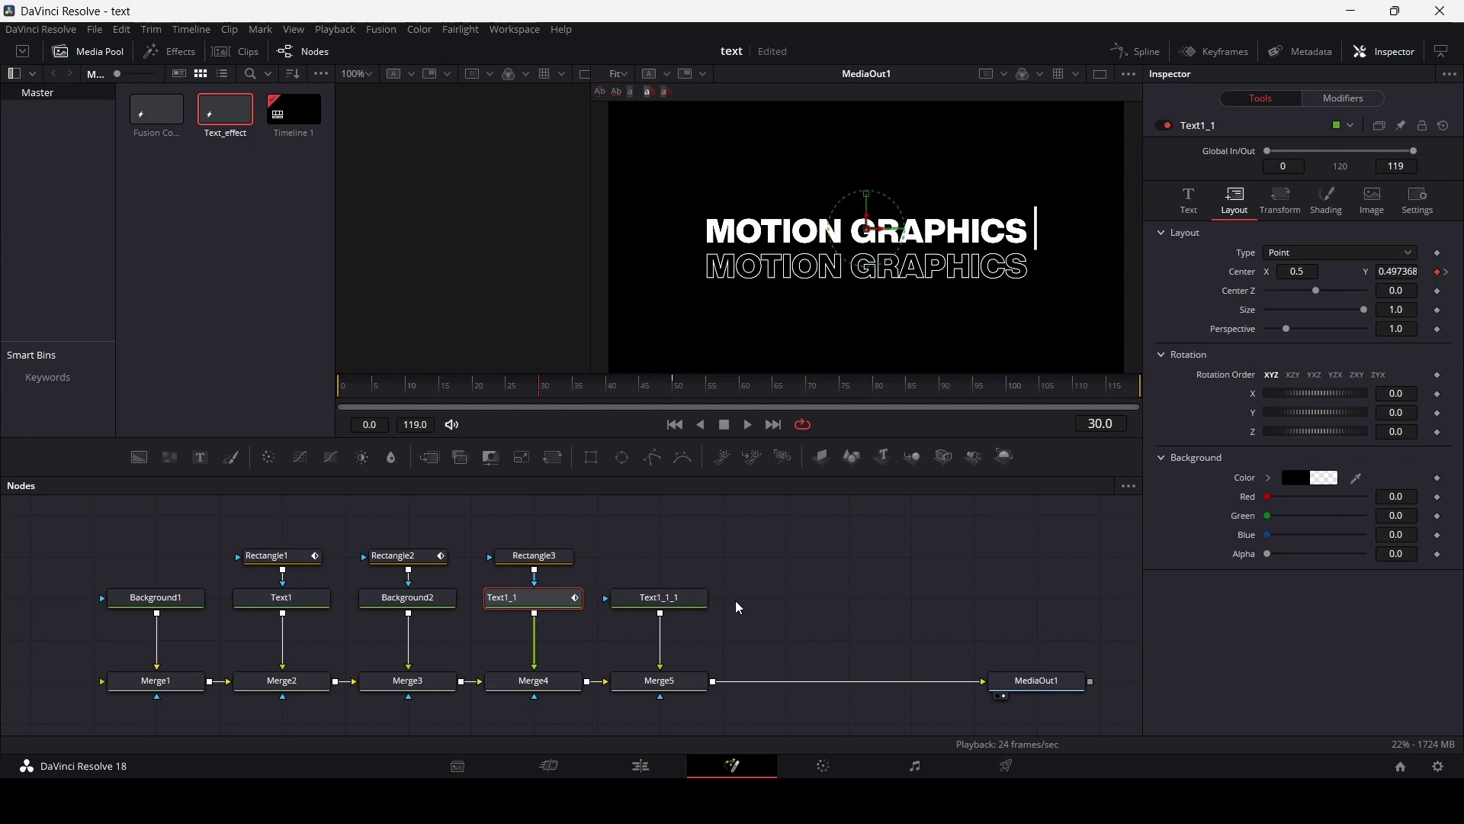
Mask Text1_1_1 with a new Rectangle node around the lower outlined title, with width 0.63, height 0.197 and center Y 0.35
left_click_drag(591, 456, 650, 553)
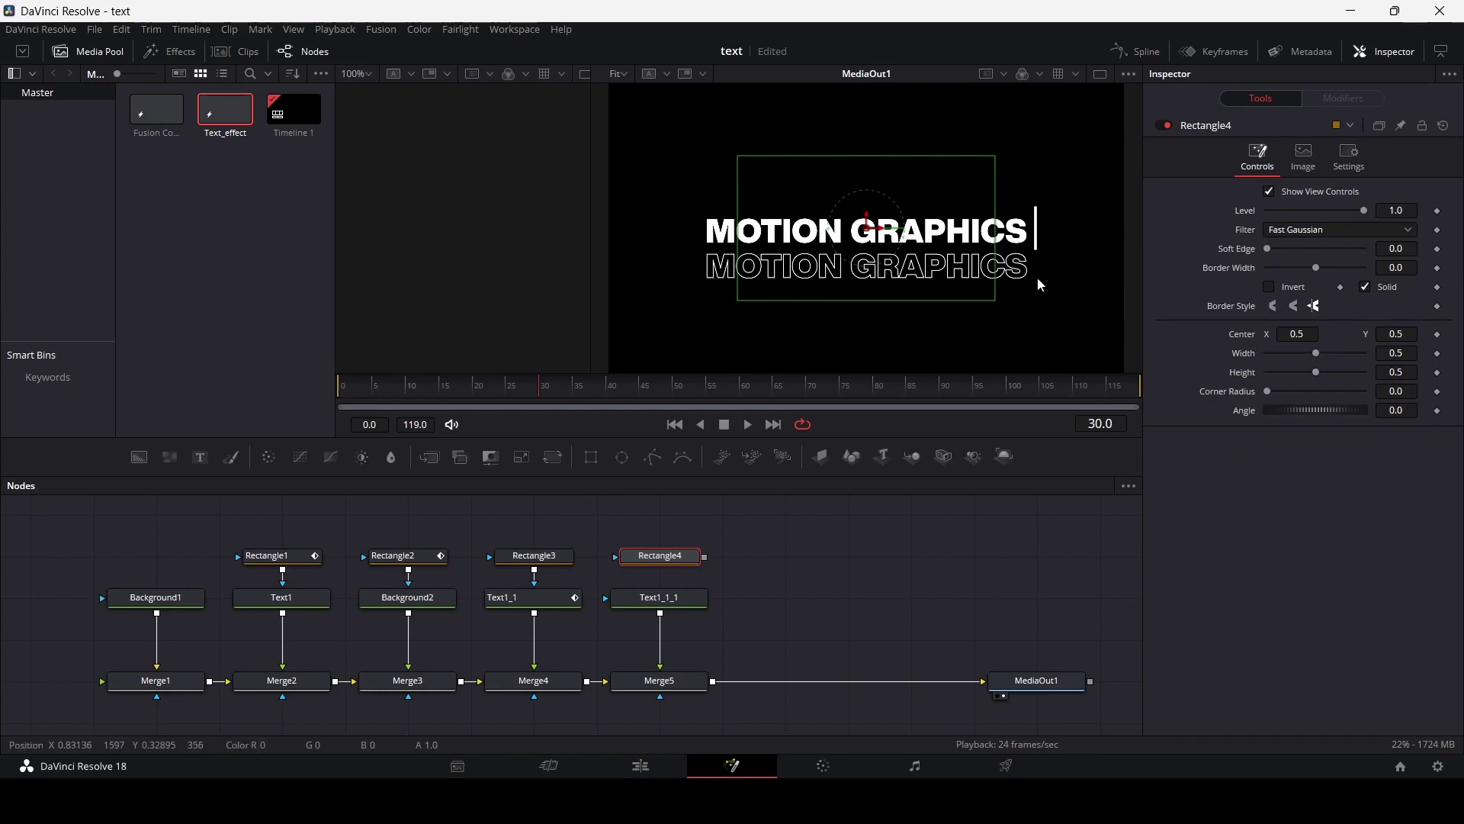
left_click_drag(1314, 354, 1288, 377)
left_click_drag(867, 218, 867, 263)
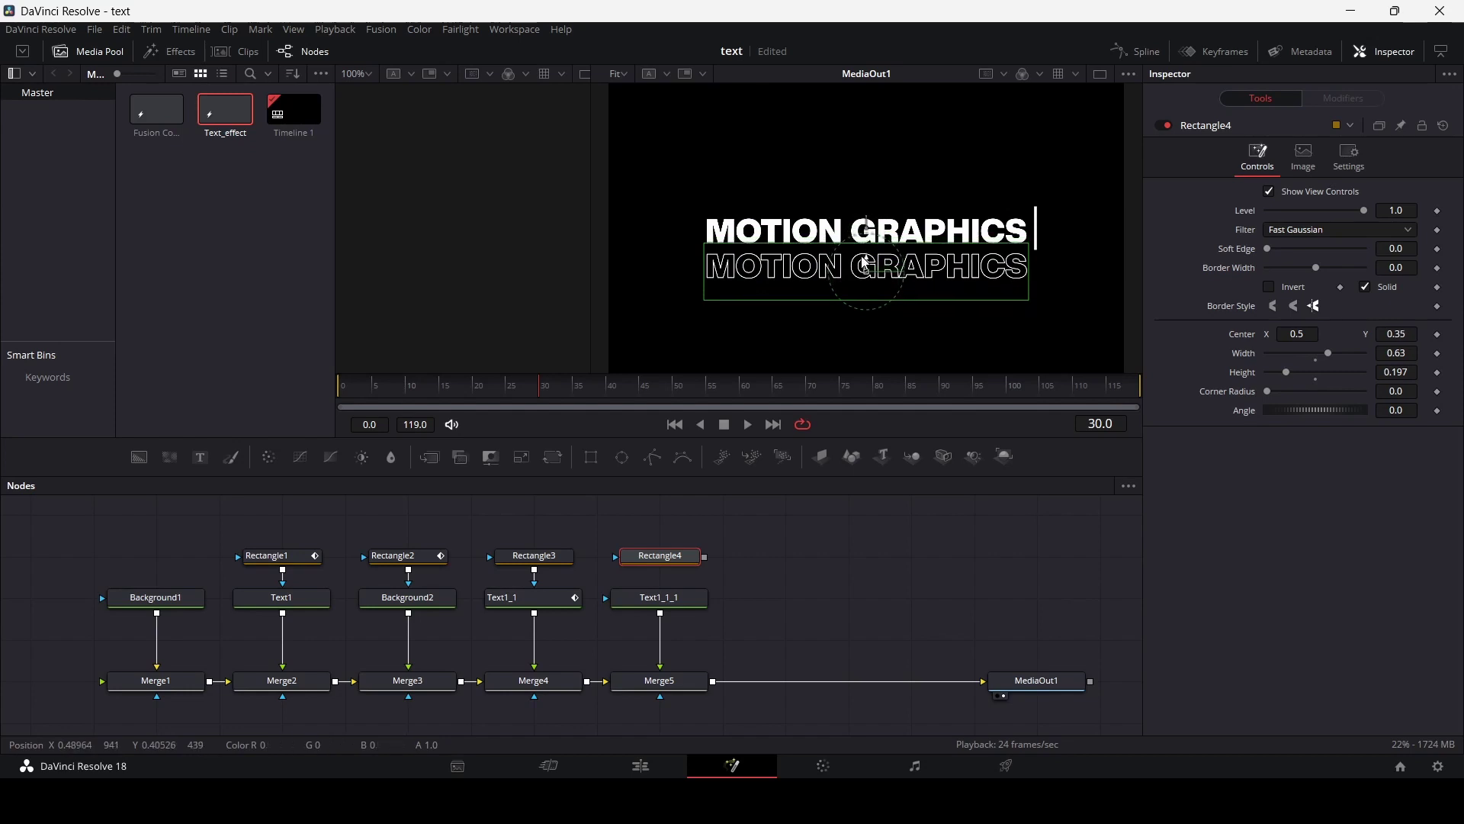
left_click_drag(704, 556, 703, 603)
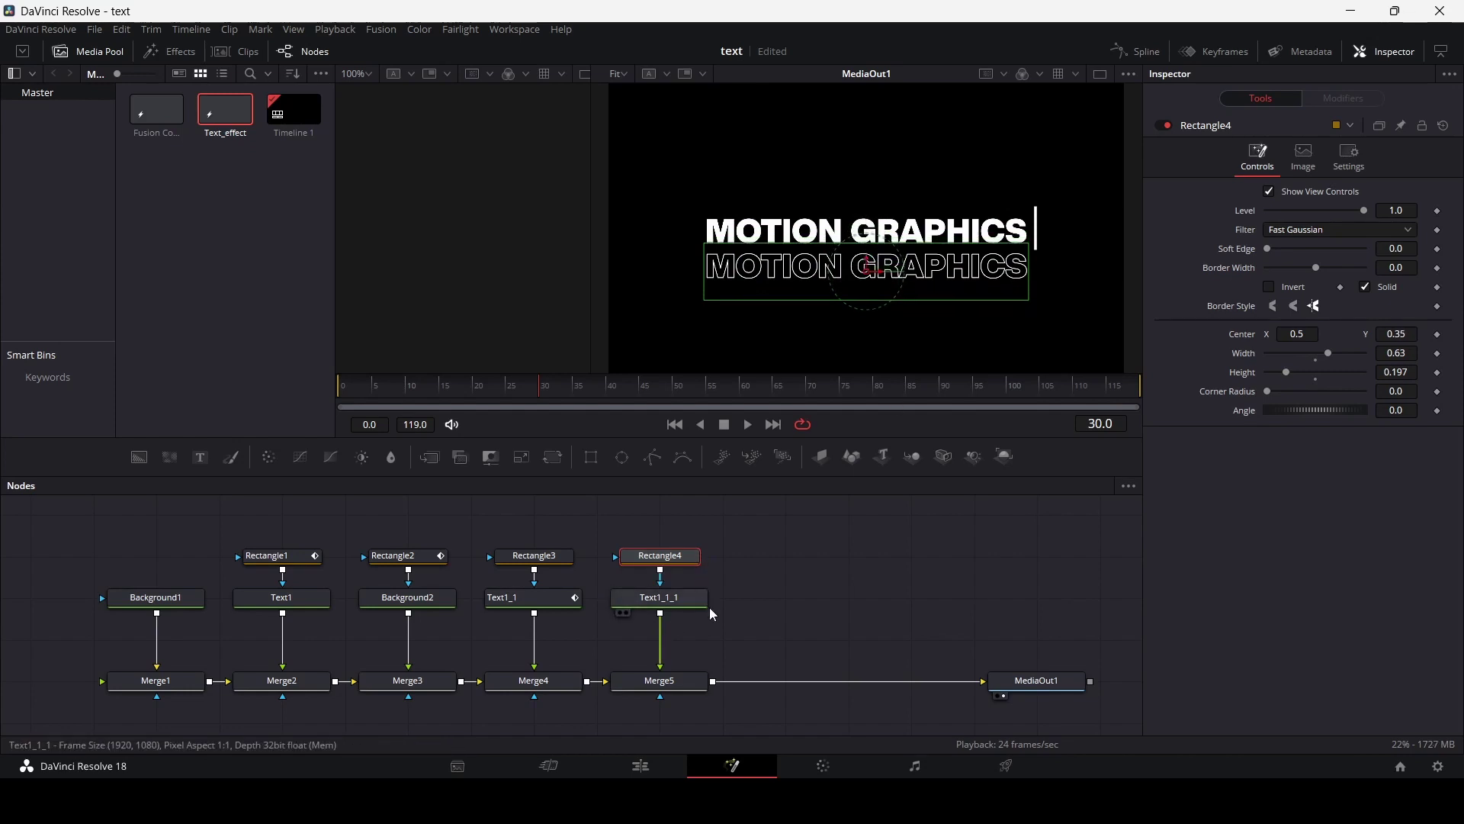
Keyframe Text1_1_1's center at frames 50 and 30, raising it to about Y 0.508 at frame 30, and preview the animation
left_click(677, 605)
left_click_drag(614, 397, 676, 398)
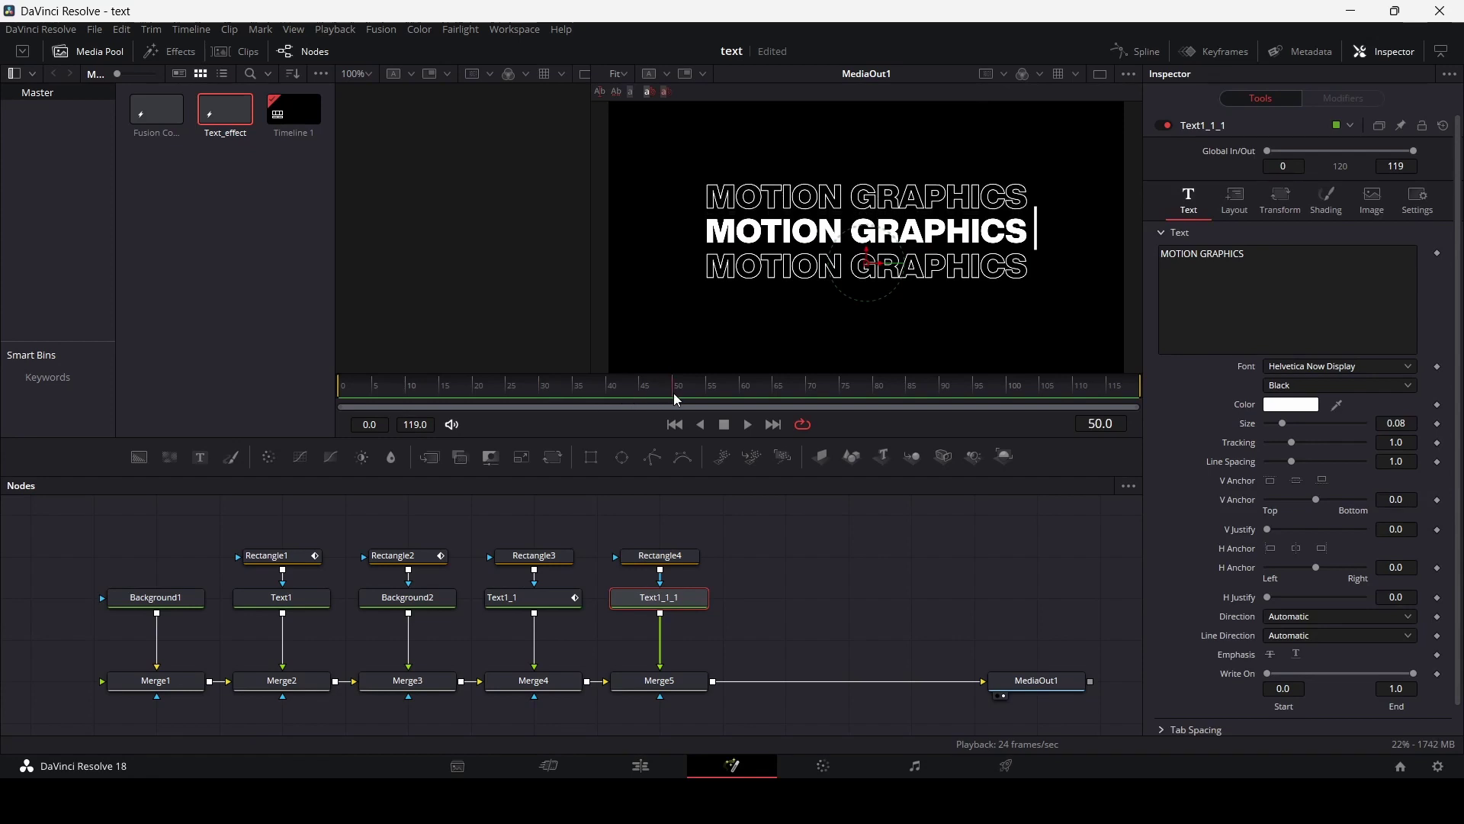
left_click(1235, 200)
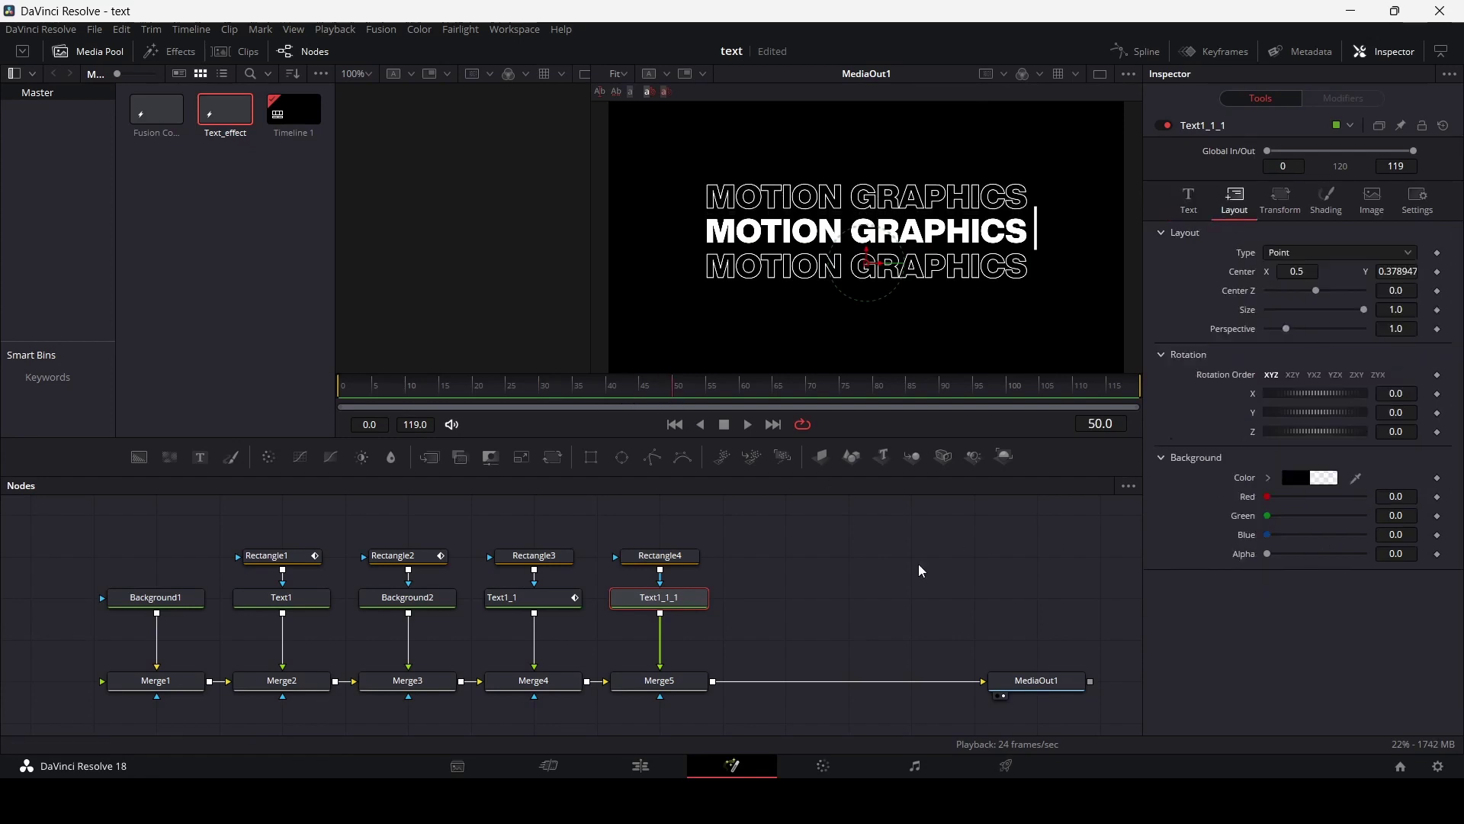
left_click(1436, 271)
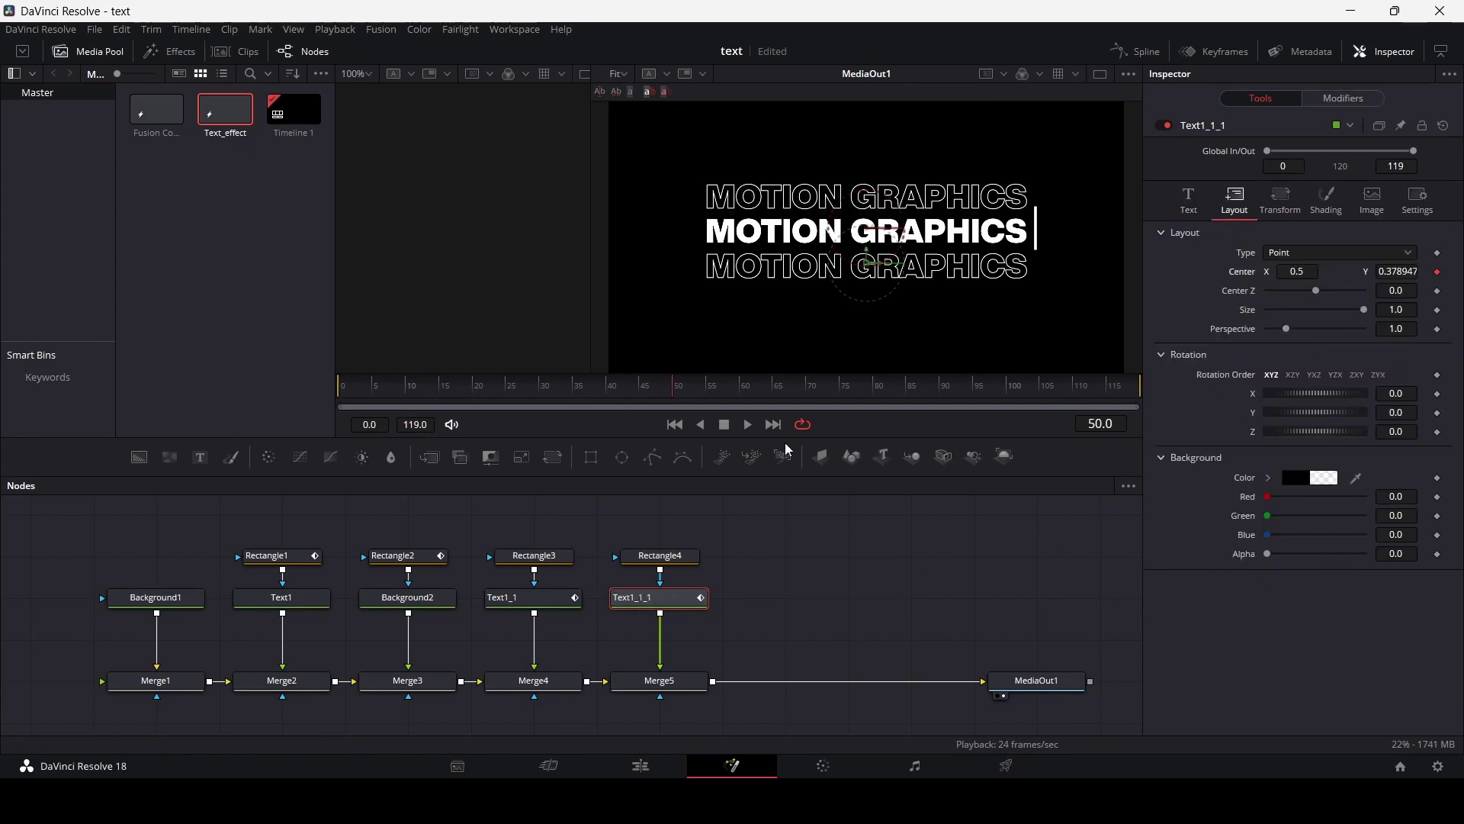
left_click_drag(614, 402, 546, 410)
left_click_drag(868, 259, 868, 223)
left_click(768, 602)
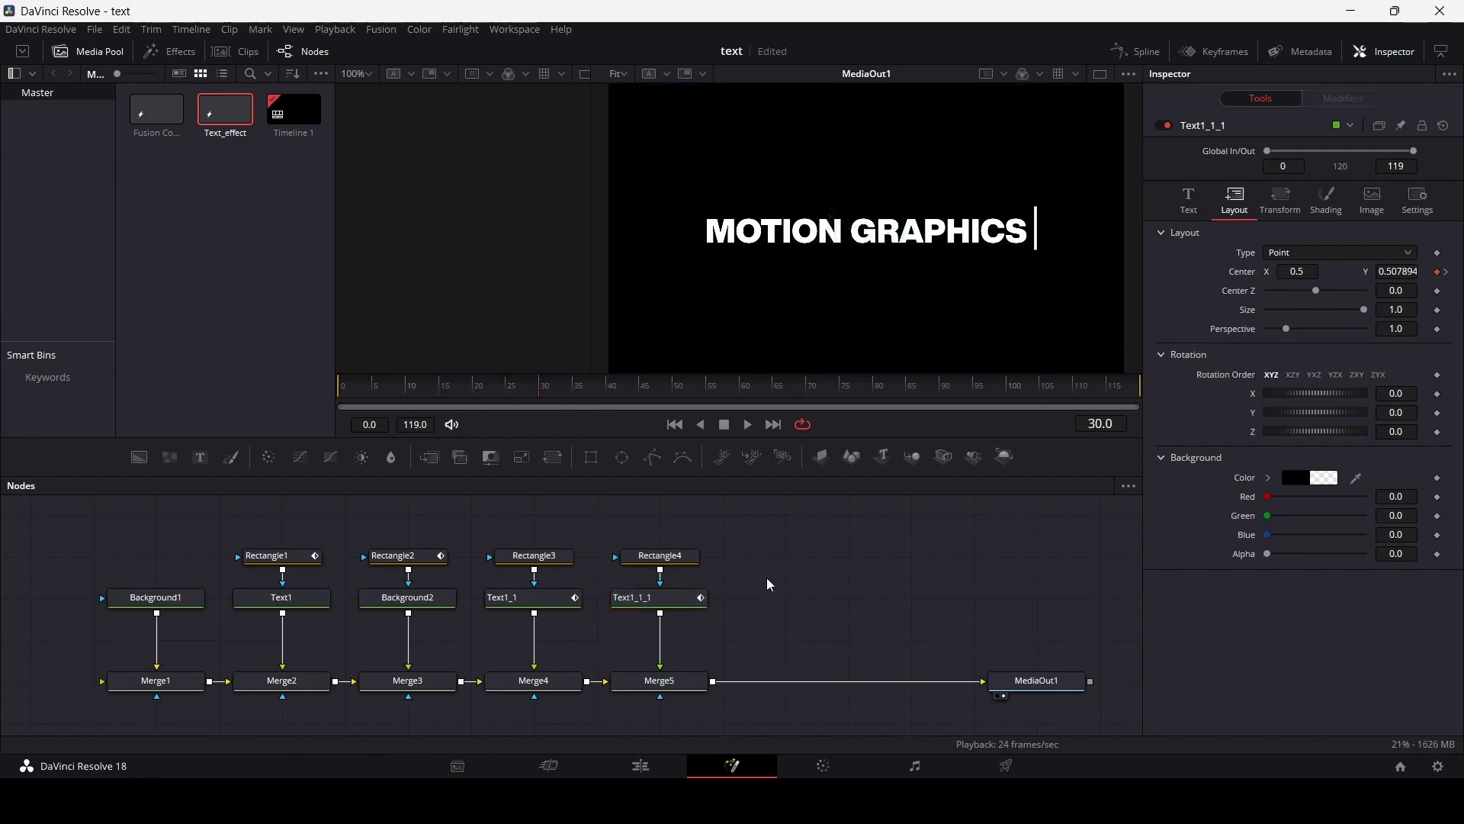
left_click_drag(478, 404, 454, 404)
key("space")
key("space")
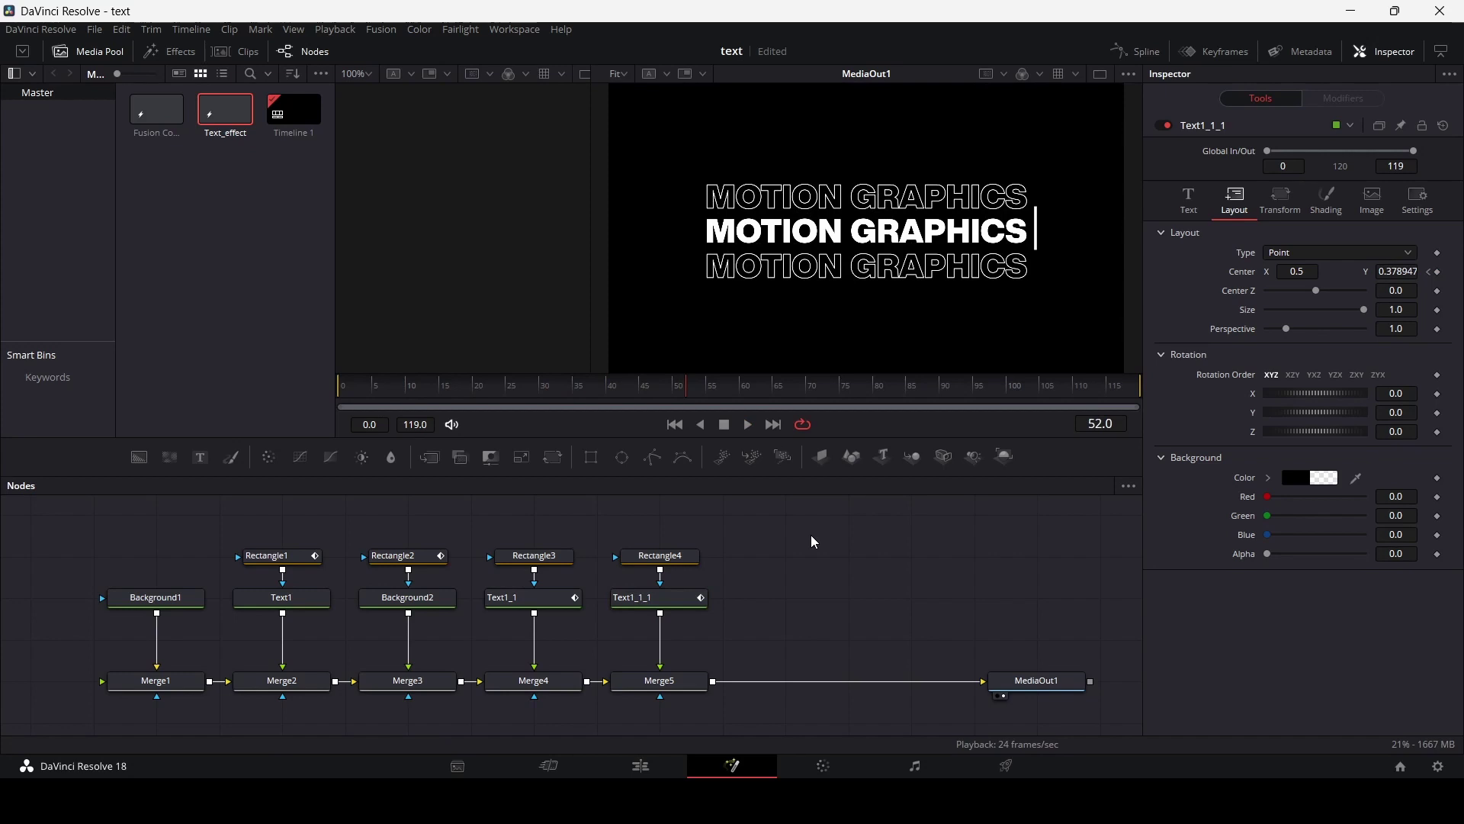
Show only the motion curves of Text1_1 and Text1_1_1 in the Spline editor and fit them to the view
left_click(1136, 51)
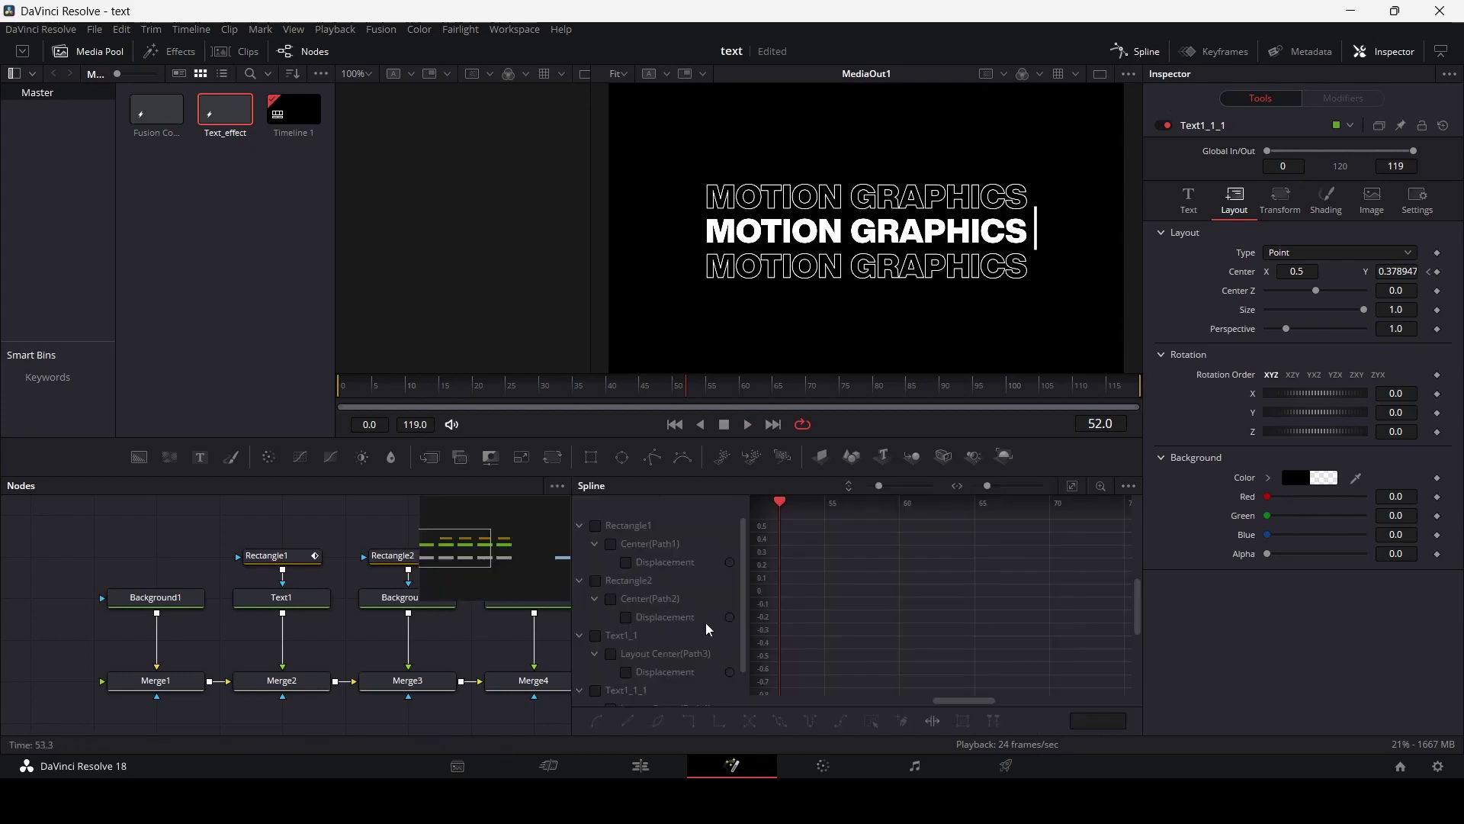
left_click(580, 525)
left_click(580, 543)
left_click(579, 561)
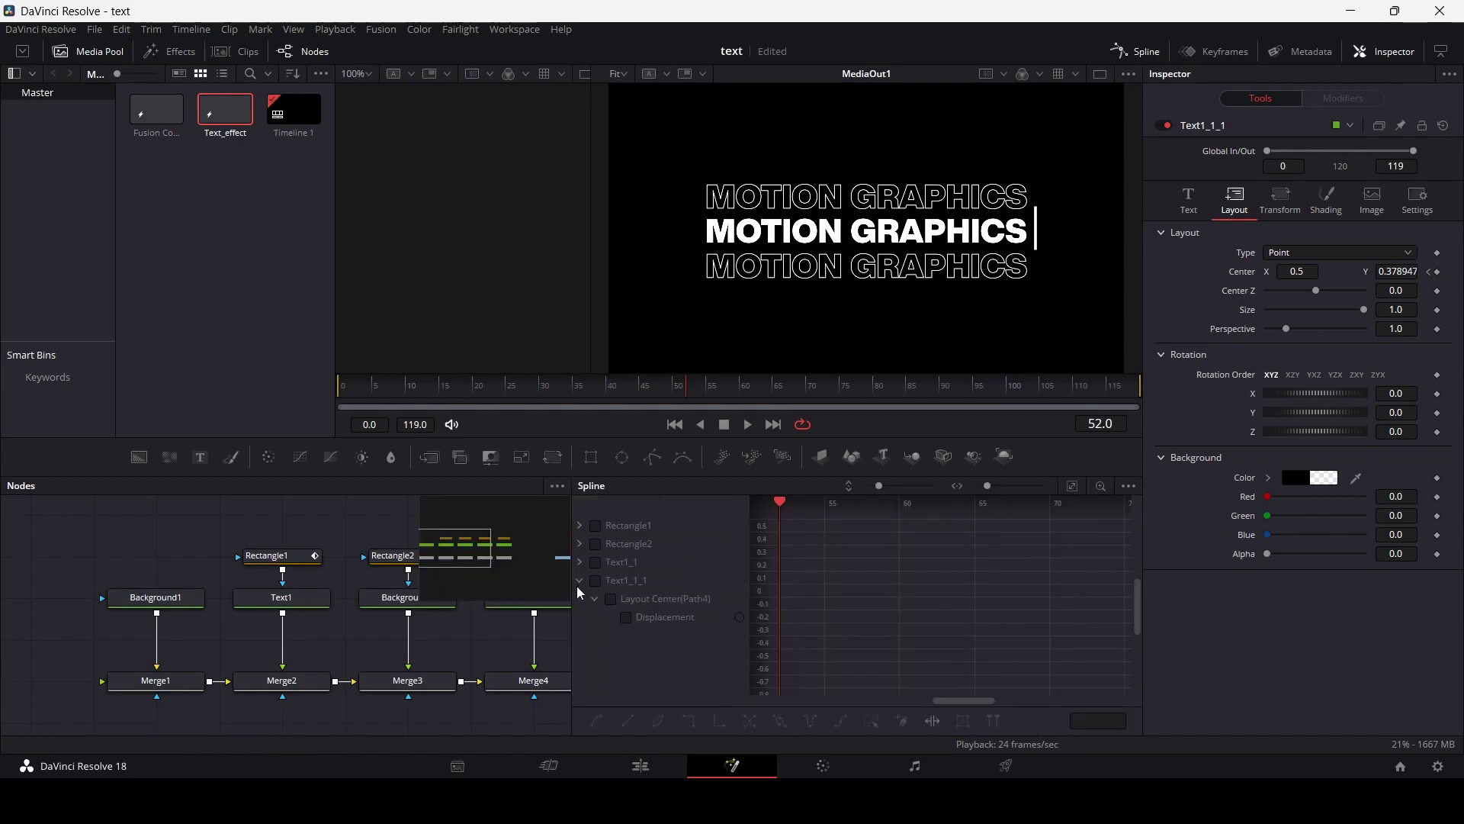
left_click(579, 581)
left_click(595, 562)
left_click(596, 579)
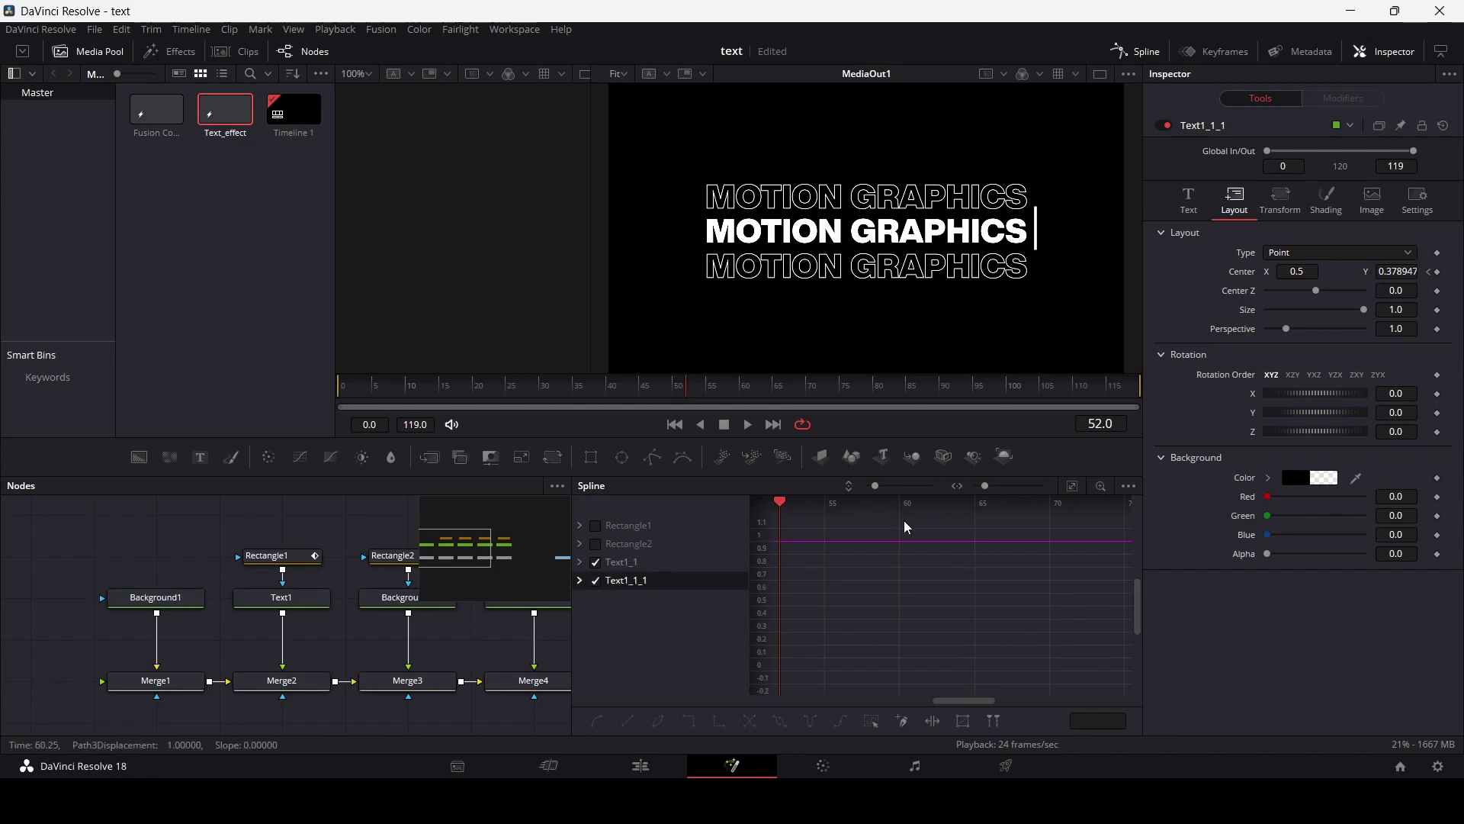
left_click(1072, 486)
Smooth the keyframes of both outline titles, adjust the curve handle for a softer ease, and play the animation from frame 0
left_click_drag(759, 525, 767, 564)
left_click_drag(877, 662, 1079, 529)
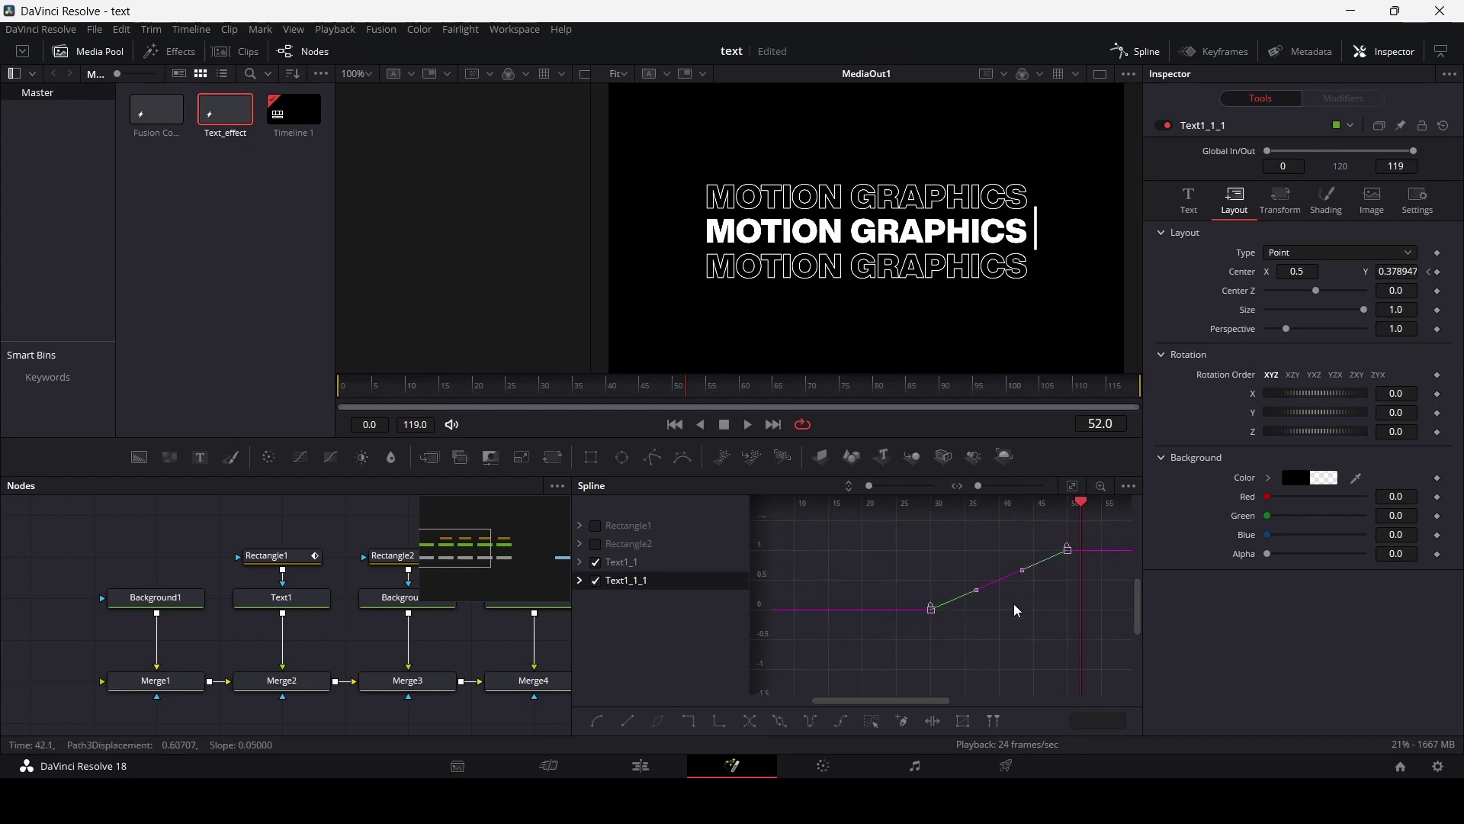
key("s")
left_click(1022, 551)
left_click_drag(1021, 552, 983, 559)
left_click(1030, 598)
left_click_drag(536, 393, 341, 396)
left_click(1118, 52)
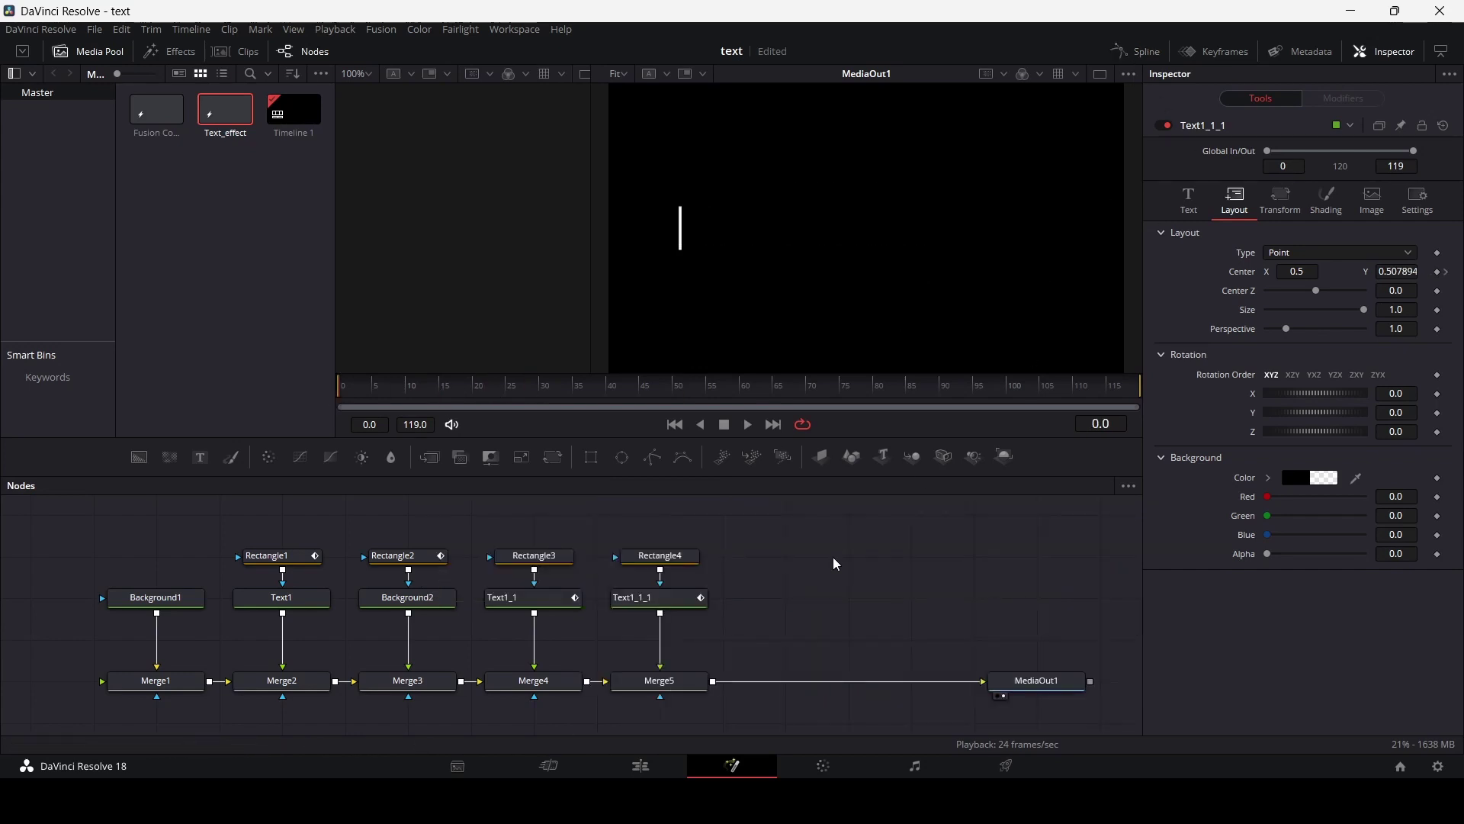
key("space")
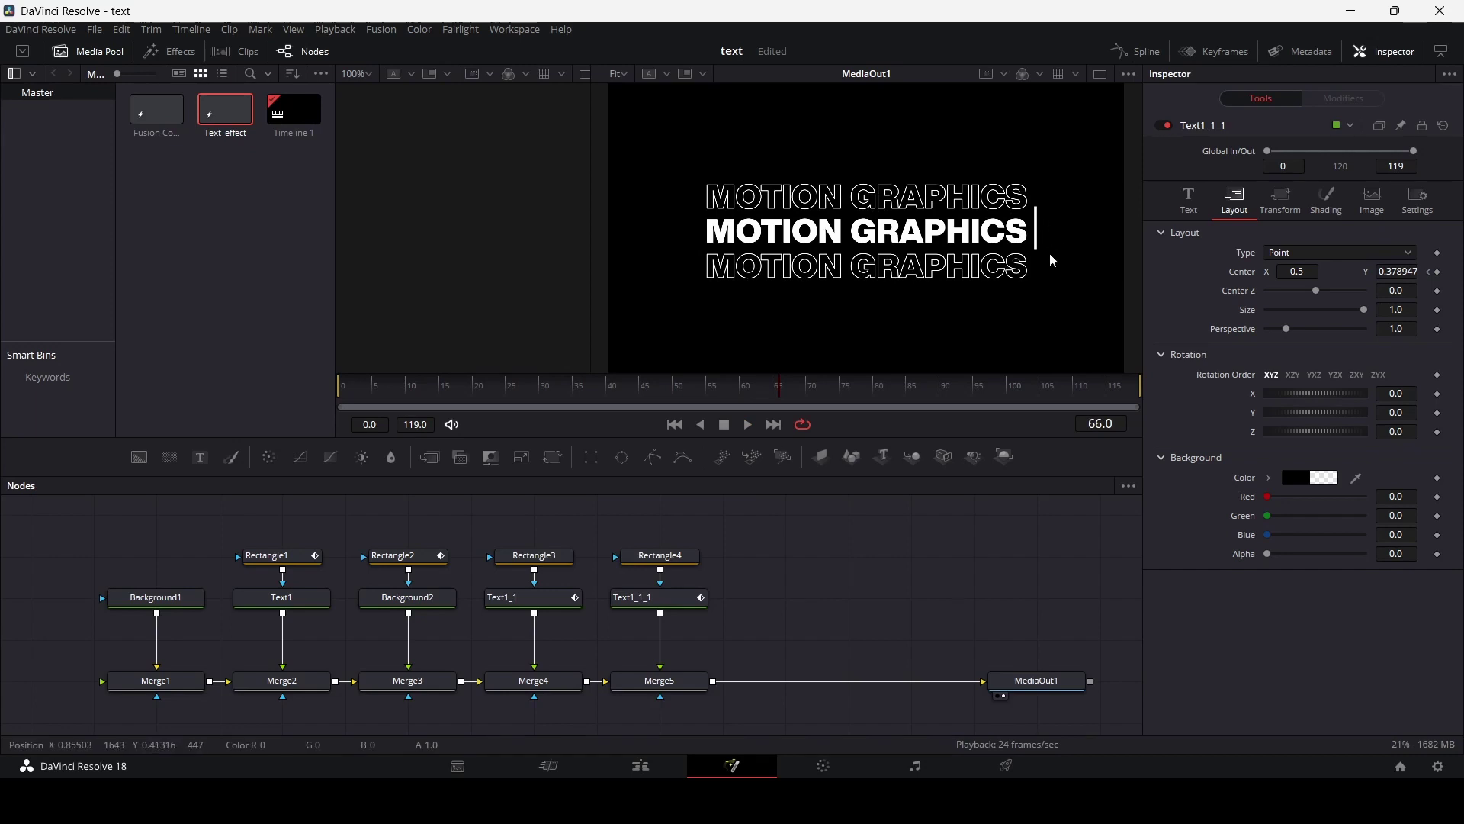
Shorten the white bar's Rectangle2 mask to height 0.118 and move its center to about Y 0.495 at frame 66
left_click(406, 558)
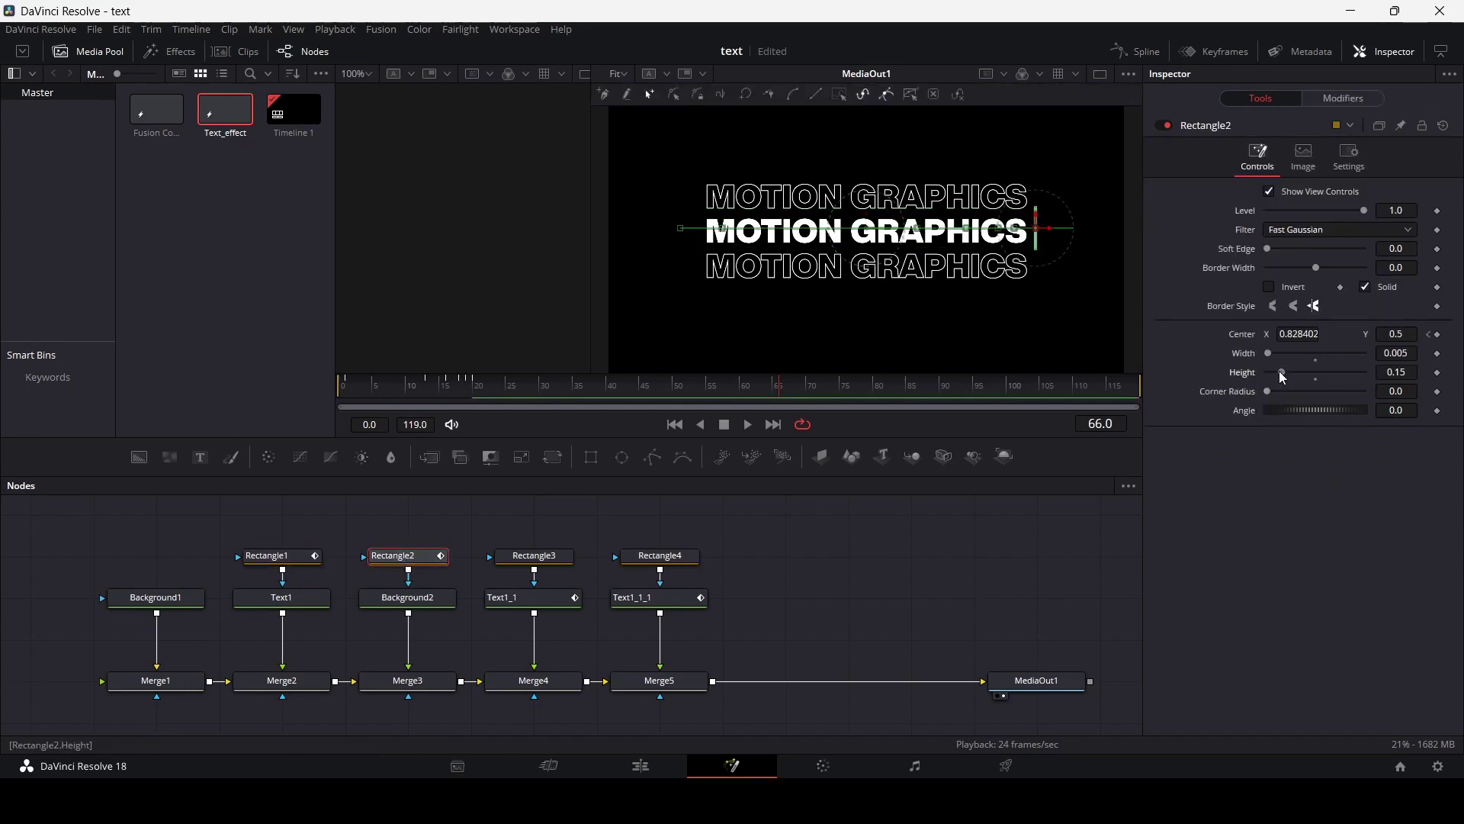
left_click_drag(1278, 370, 1275, 370)
left_click_drag(1037, 225, 1039, 226)
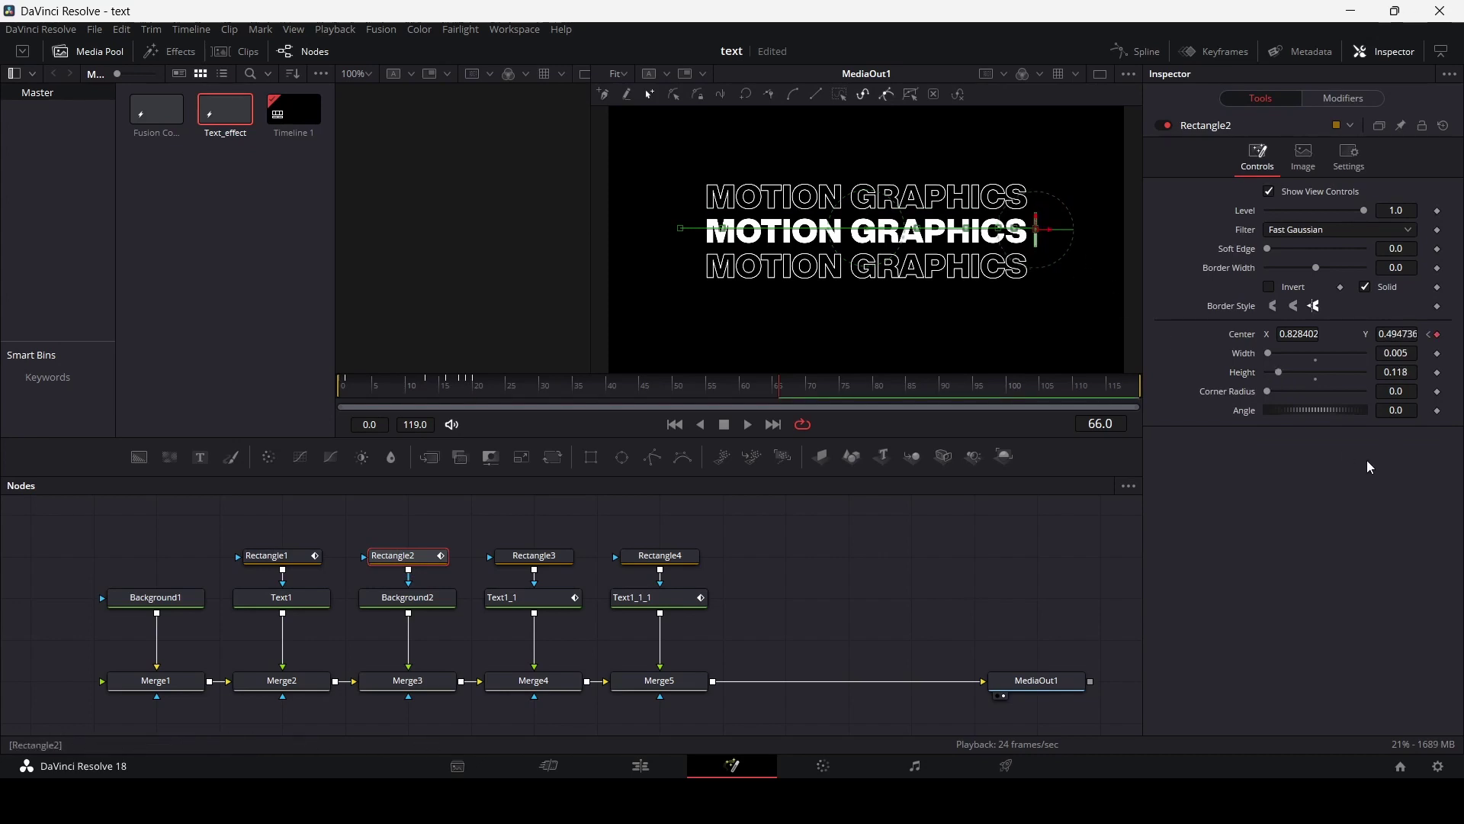
Keyframe Merge3's blend at 1.0 on frame 0, 0.0 on frame 5, and 1.0 on frame 10
left_click_drag(352, 386, 295, 391)
left_click(427, 684)
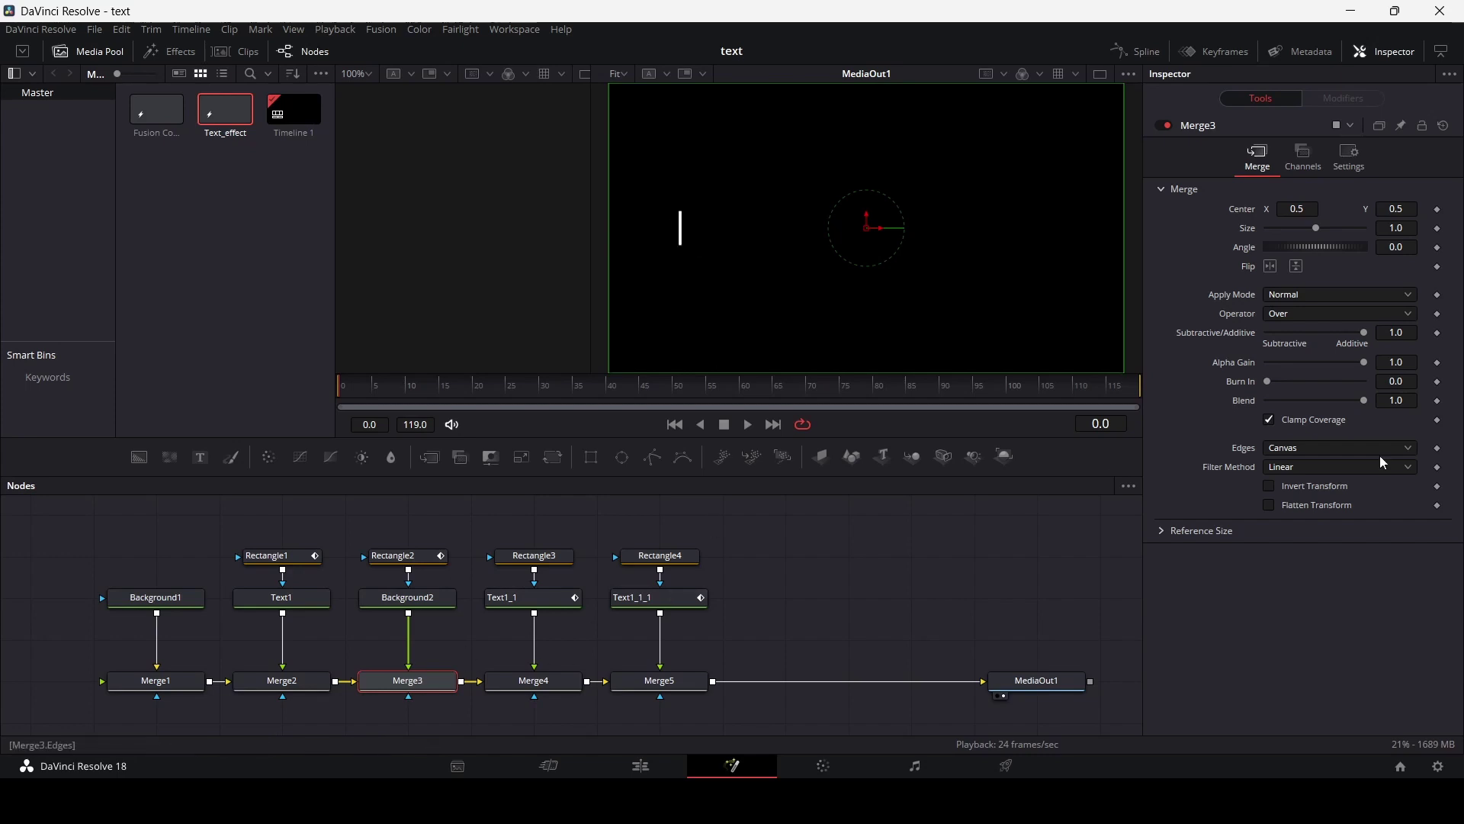
left_click(1437, 400)
left_click_drag(361, 392, 373, 395)
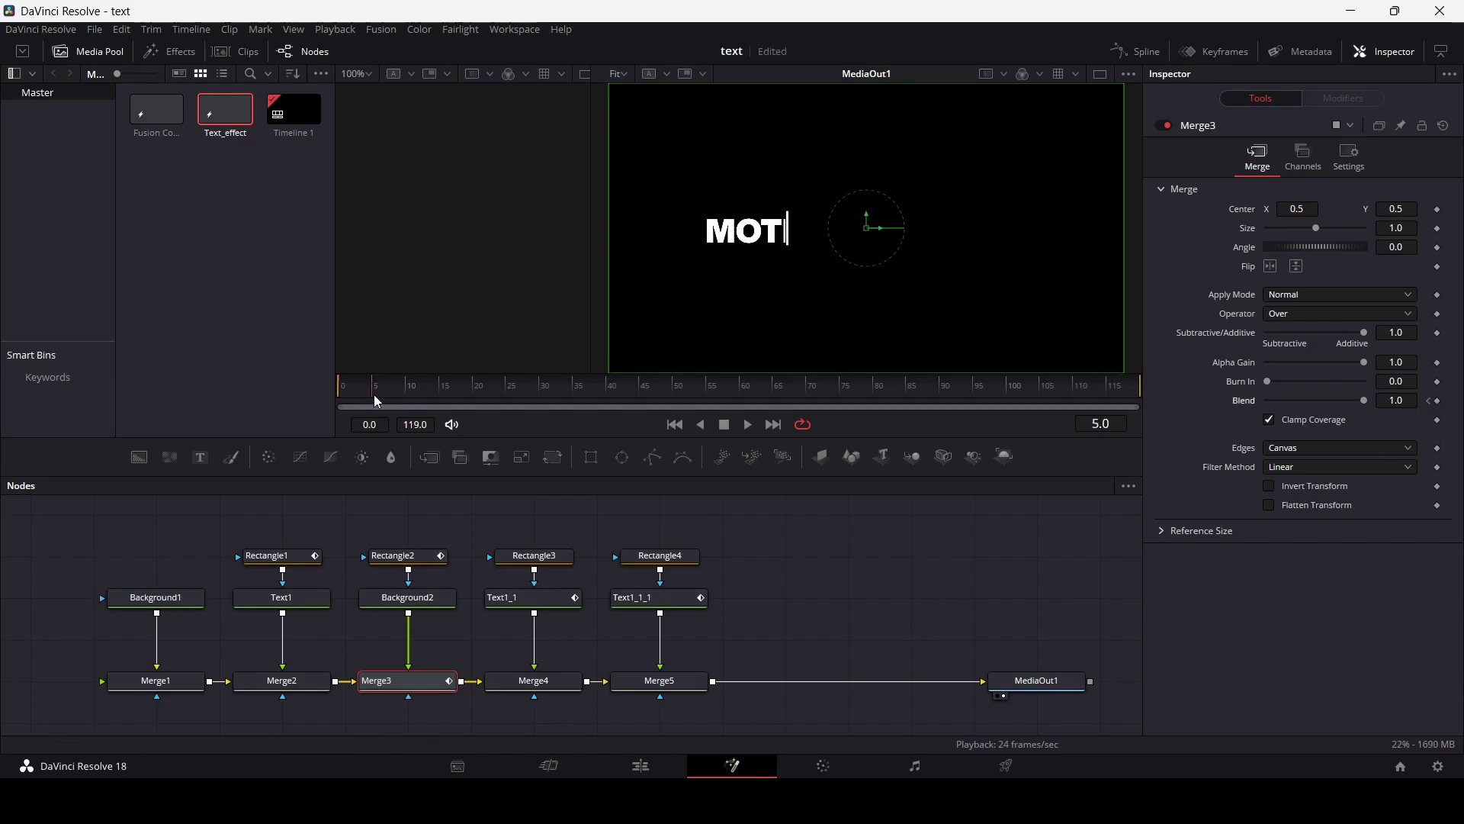
left_click_drag(1364, 399, 1243, 407)
left_click_drag(423, 388, 404, 395)
left_click_drag(1287, 400, 1385, 445)
left_click(790, 580)
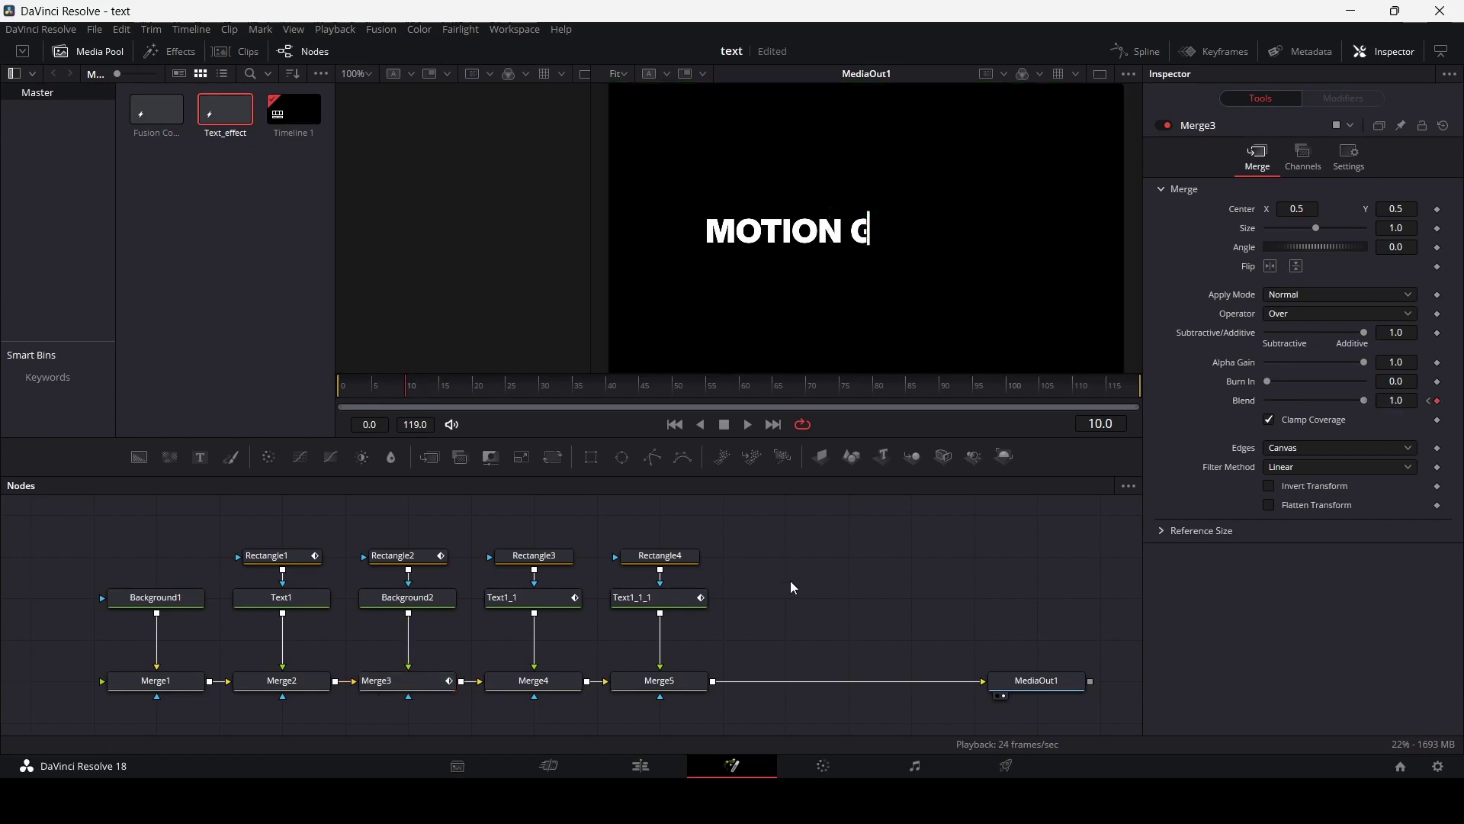
Open the Spline editor and hide the Text1_1 and Text1_1_1 curves so only Merge3's blend curve is displayed
left_click(393, 555)
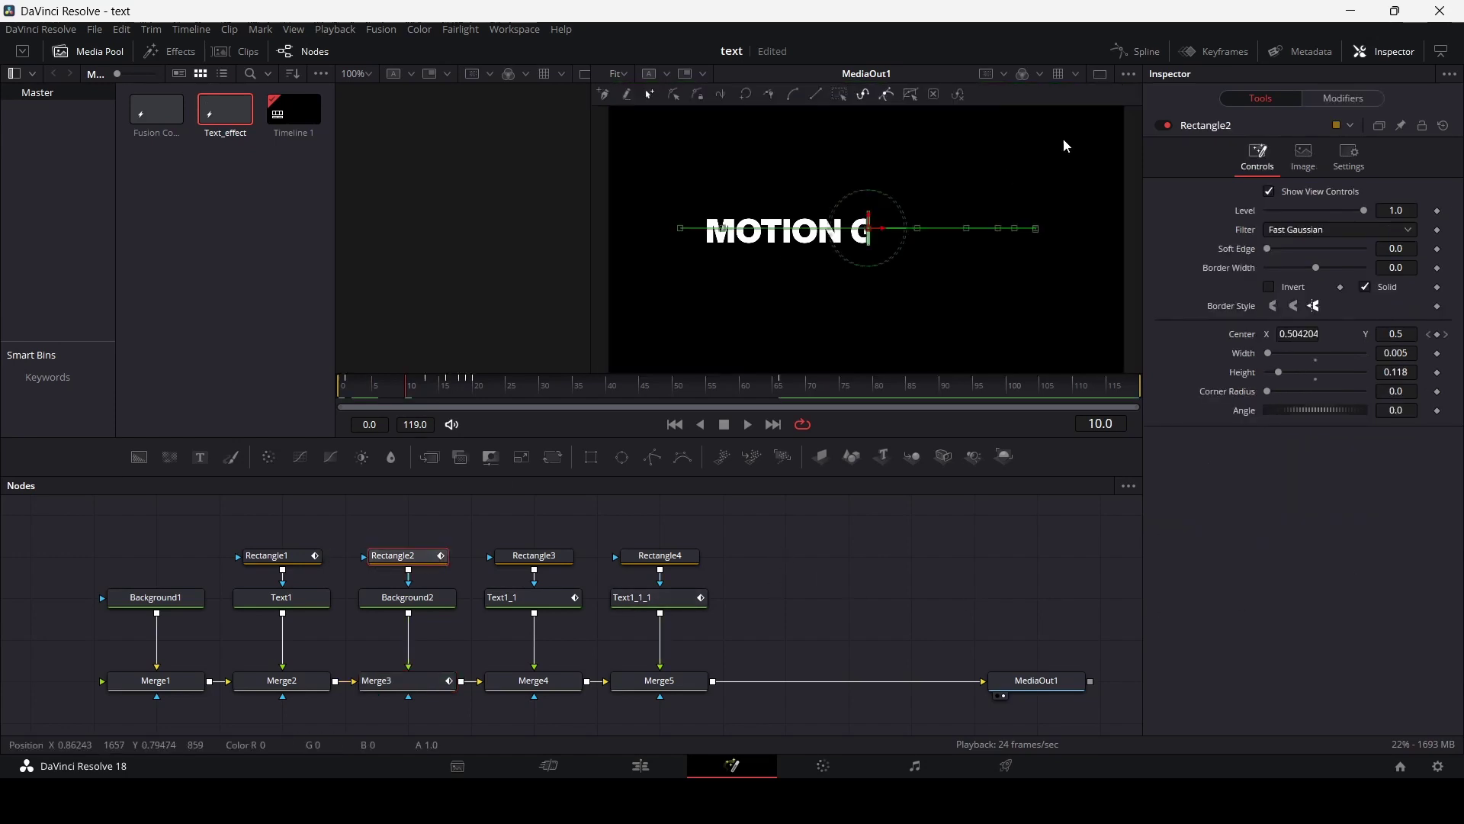
left_click(1119, 58)
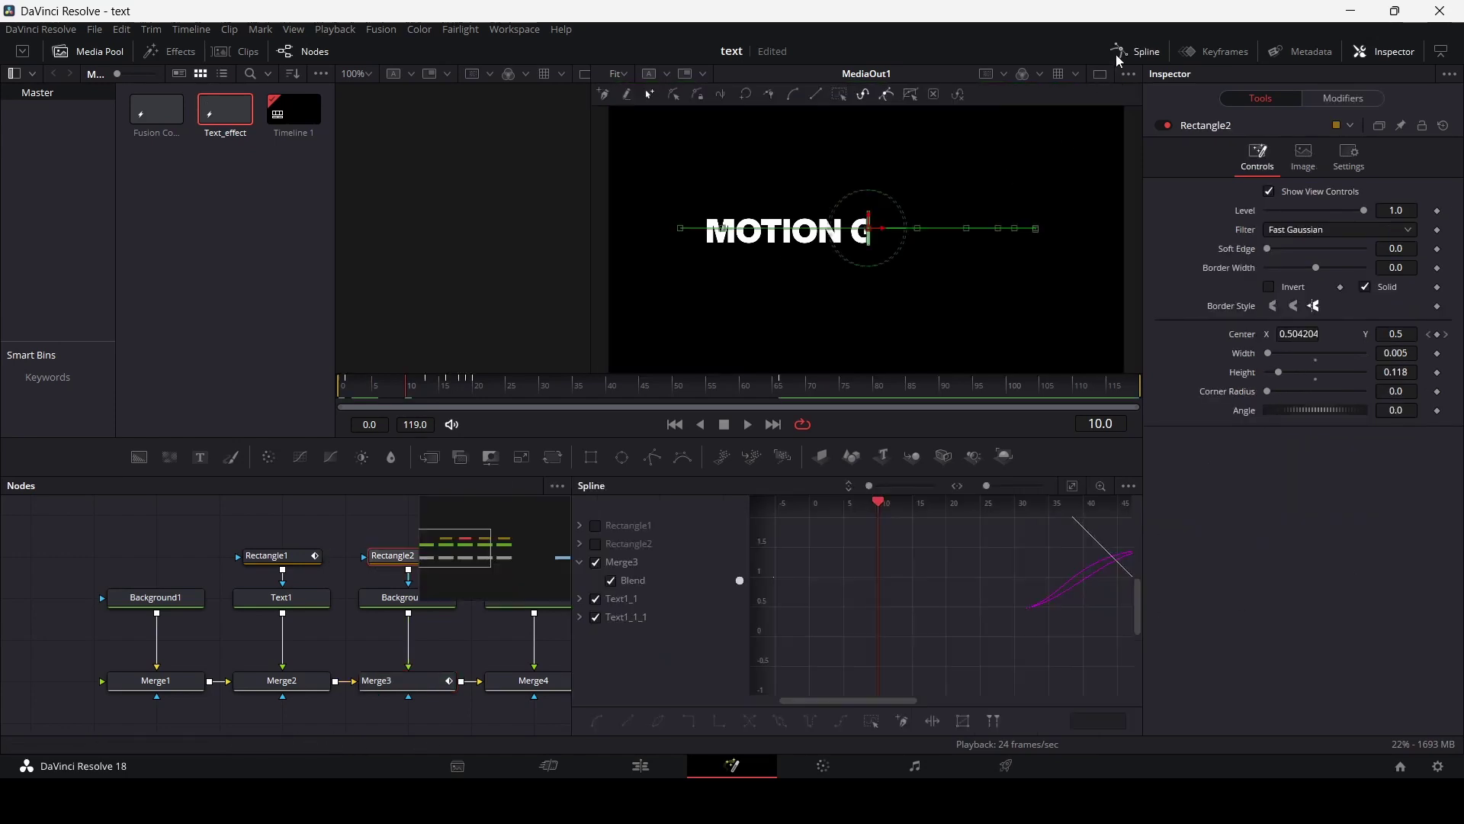
left_click(596, 600)
left_click(597, 617)
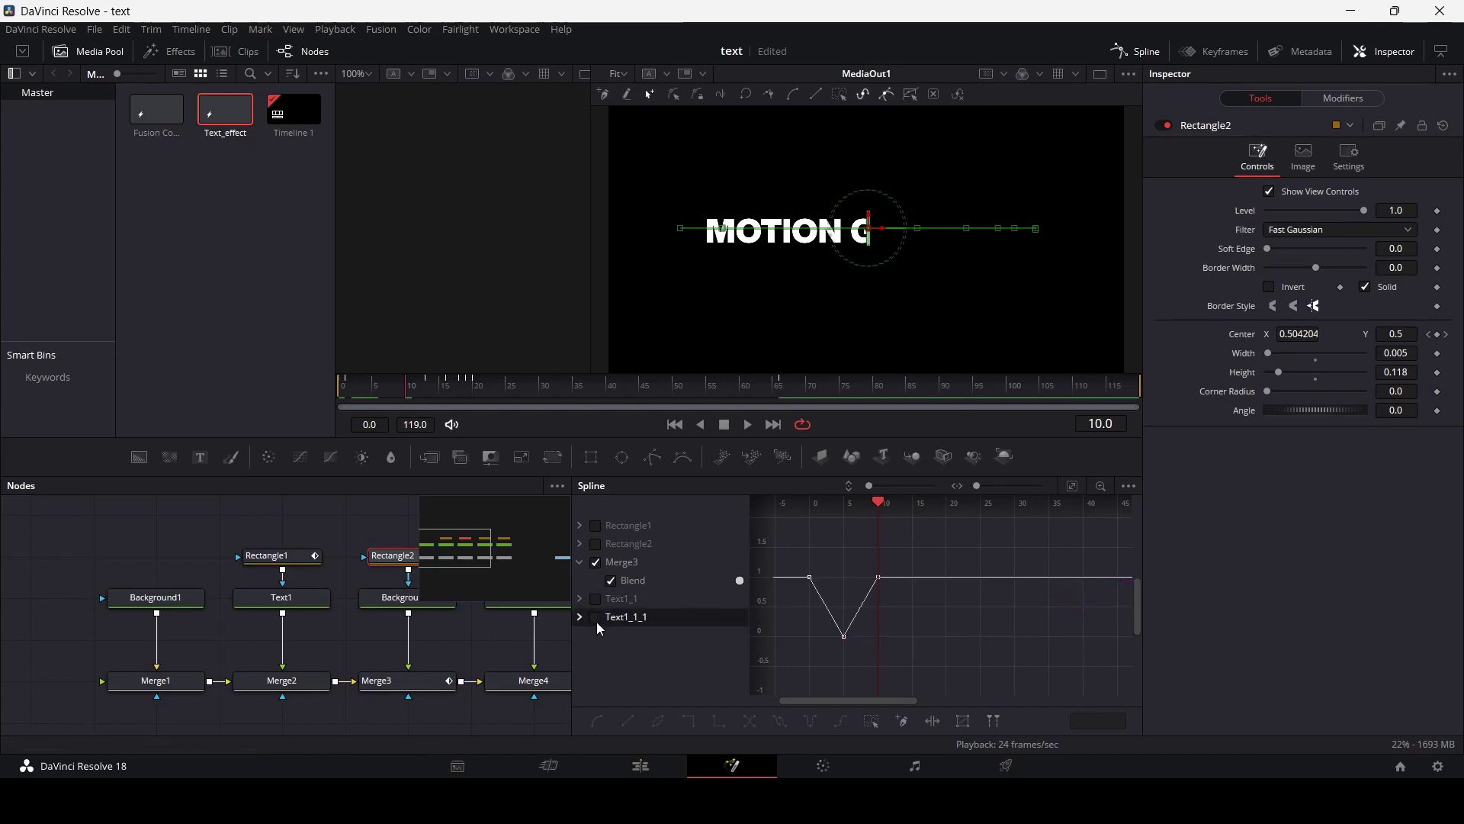
left_click(634, 562)
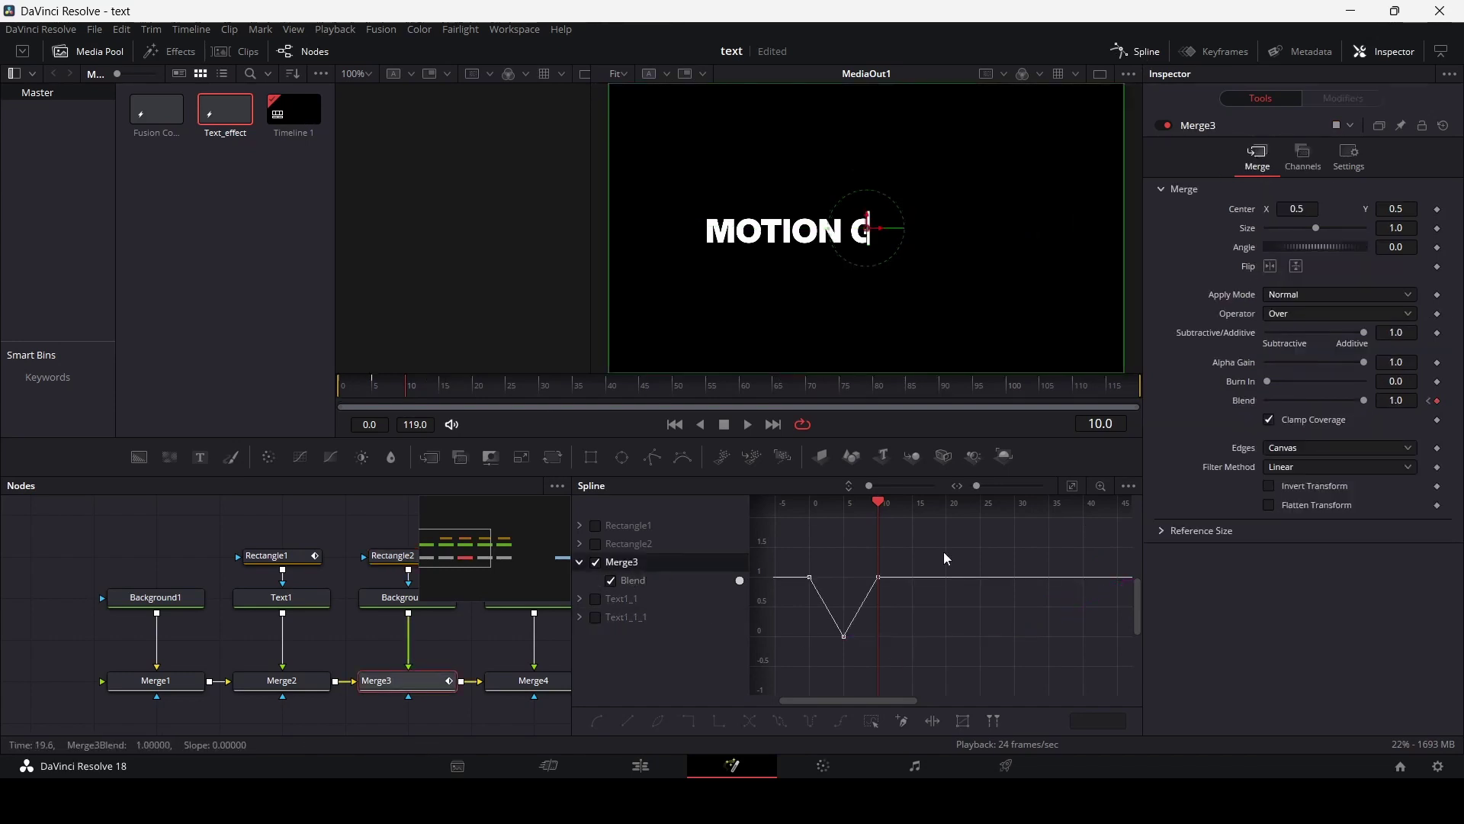
Loop Merge3's blend keyframes to keep the white bar blinking, close the Spline editor, and play the animation
left_click(836, 583)
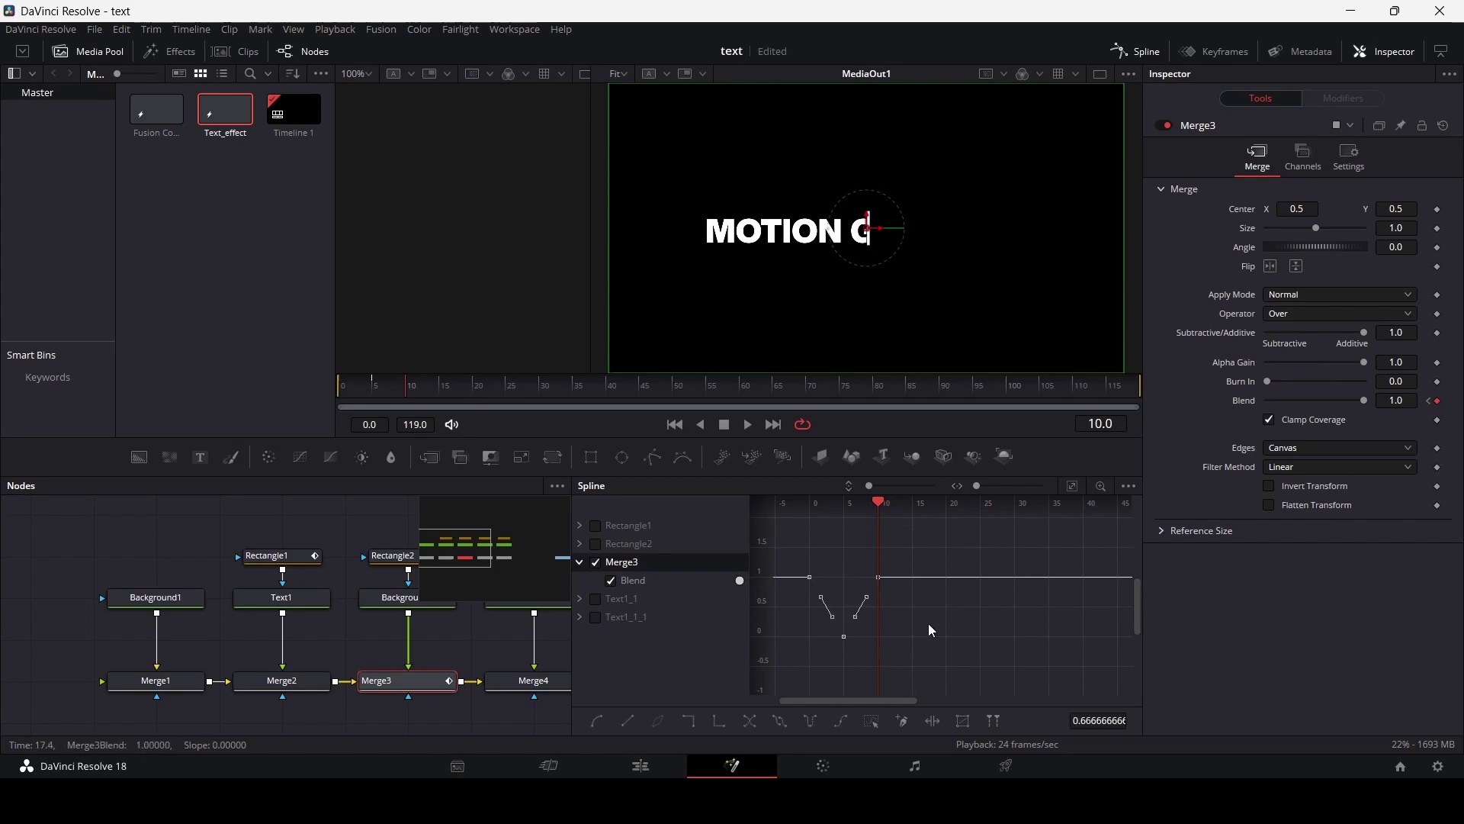
left_click(780, 721)
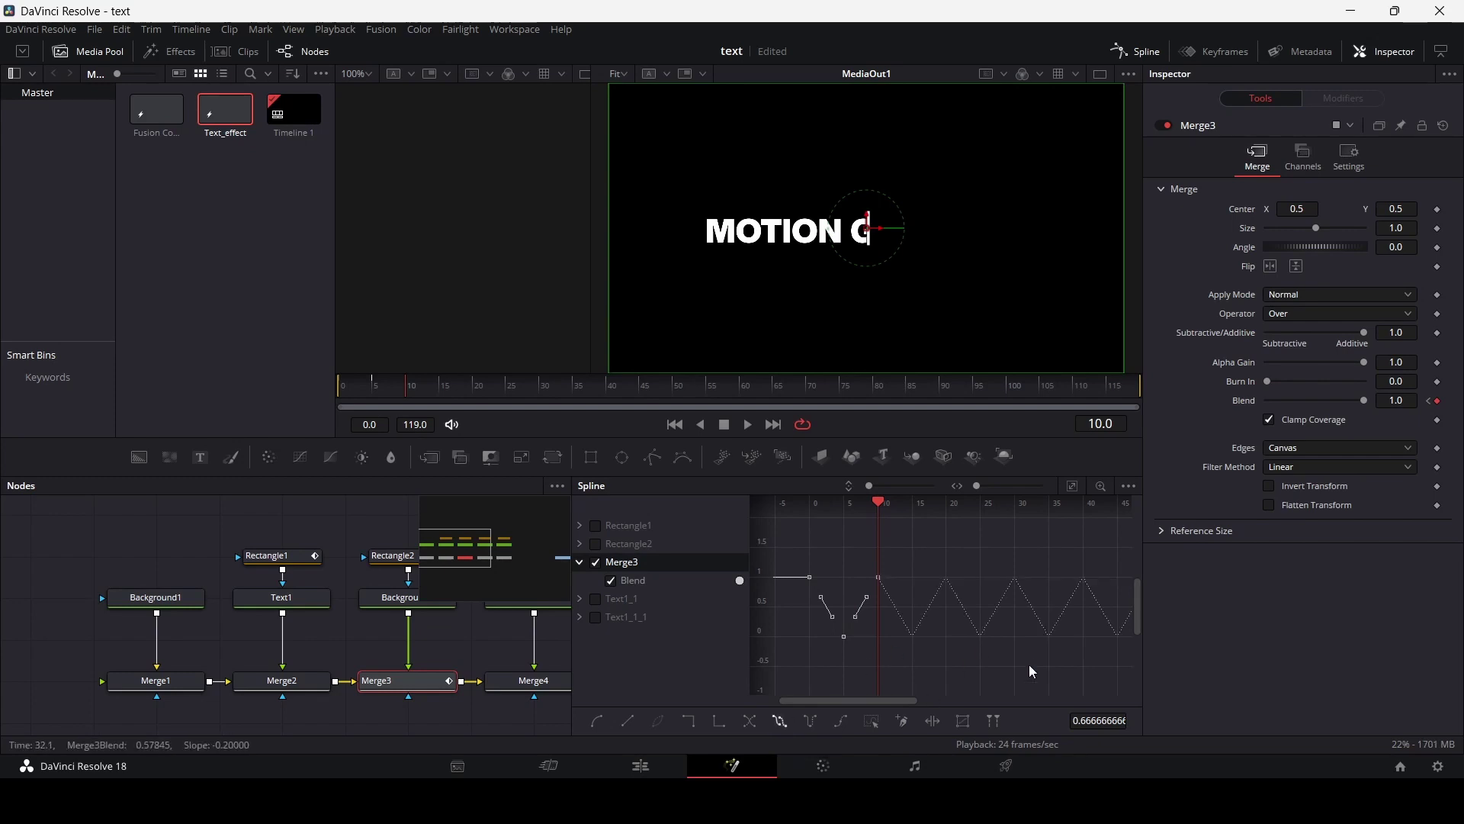
left_click(1138, 51)
left_click(811, 604)
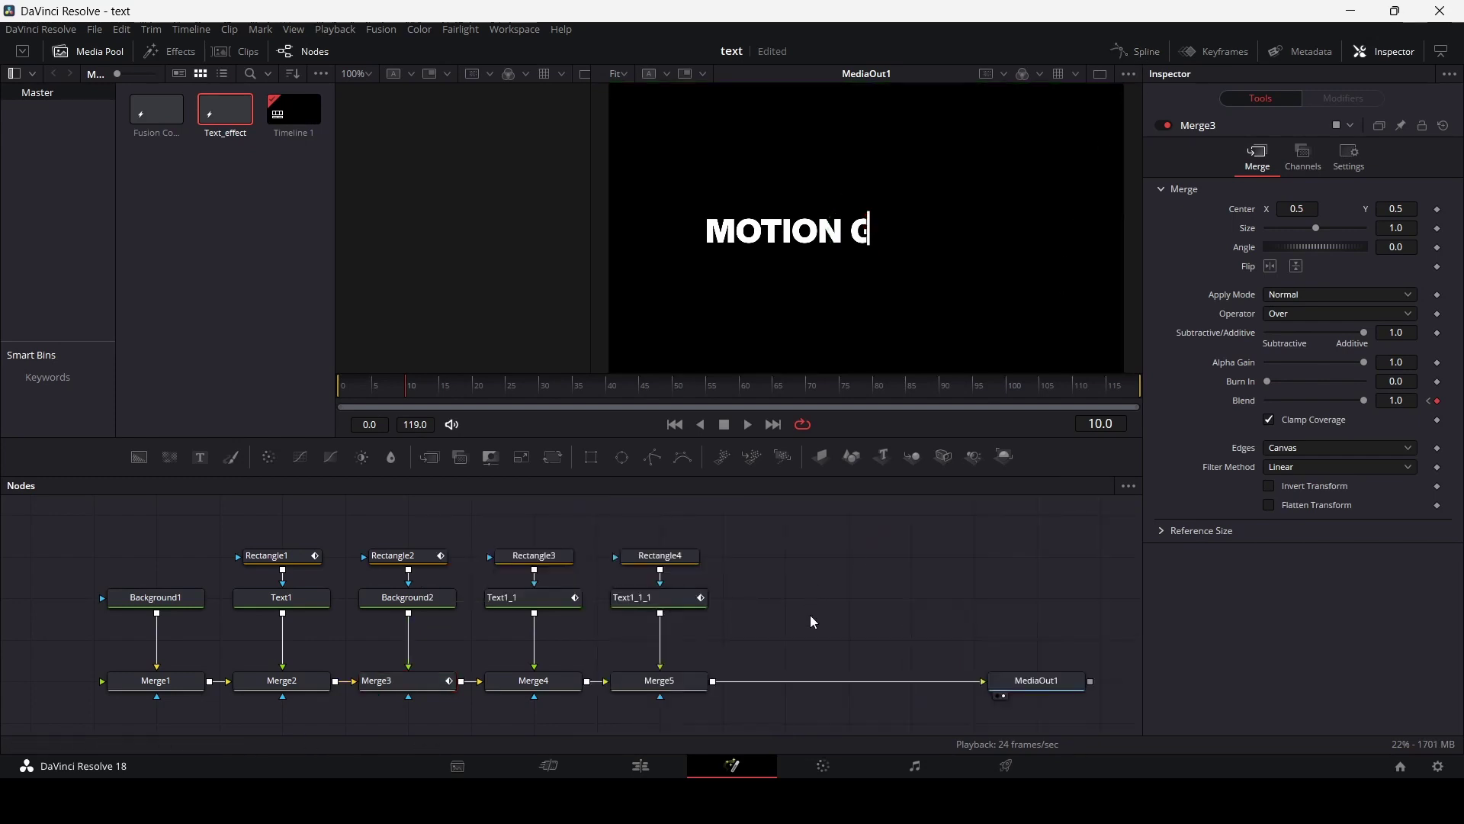
key("space")
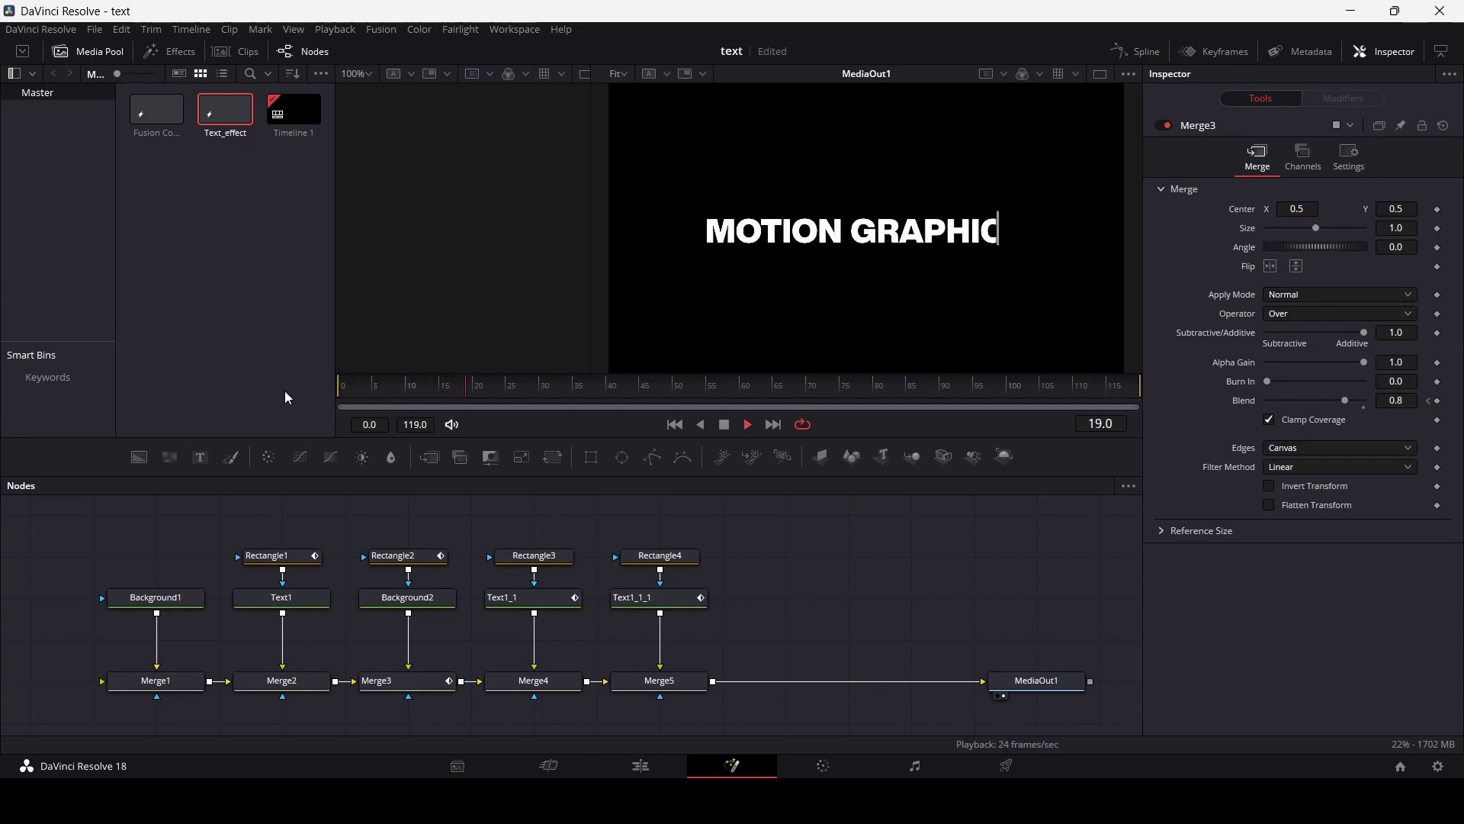